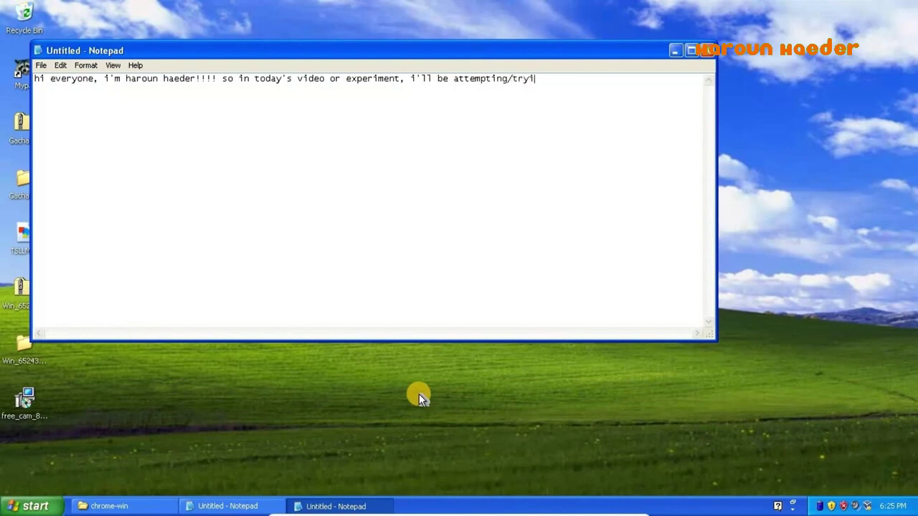
- Type the intro note 'trying to install and on windows xp siwith one core api' in Notepad, then minimize it
text(ng to install and run)
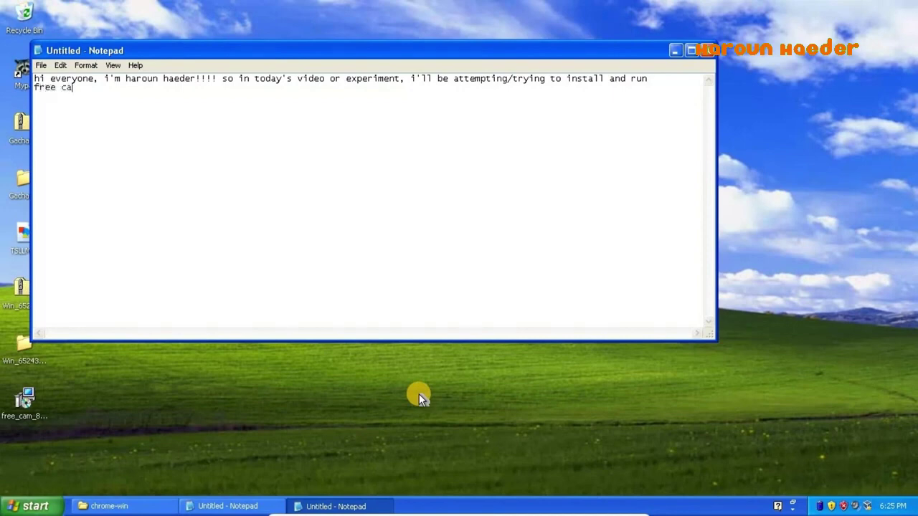
text( on windows)
text( xp si)
text(with )
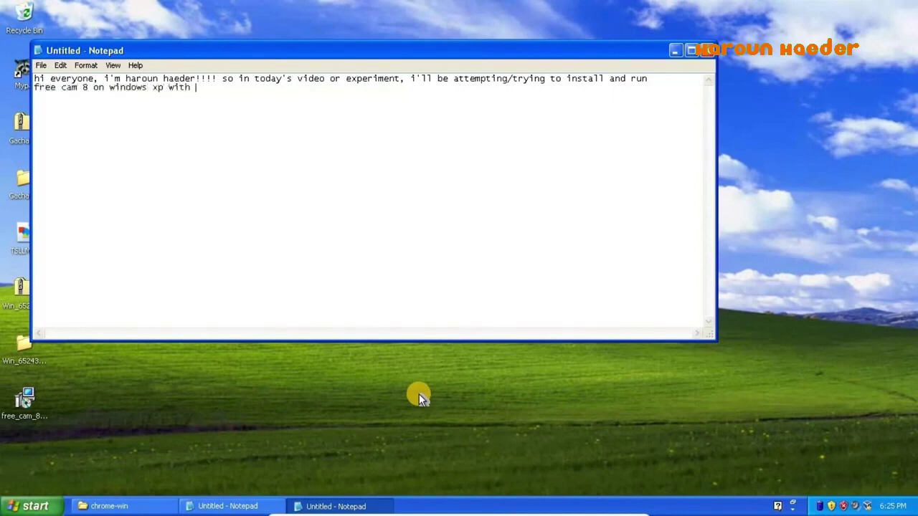
text(one core api!!!!!!!!)
click(674, 50)
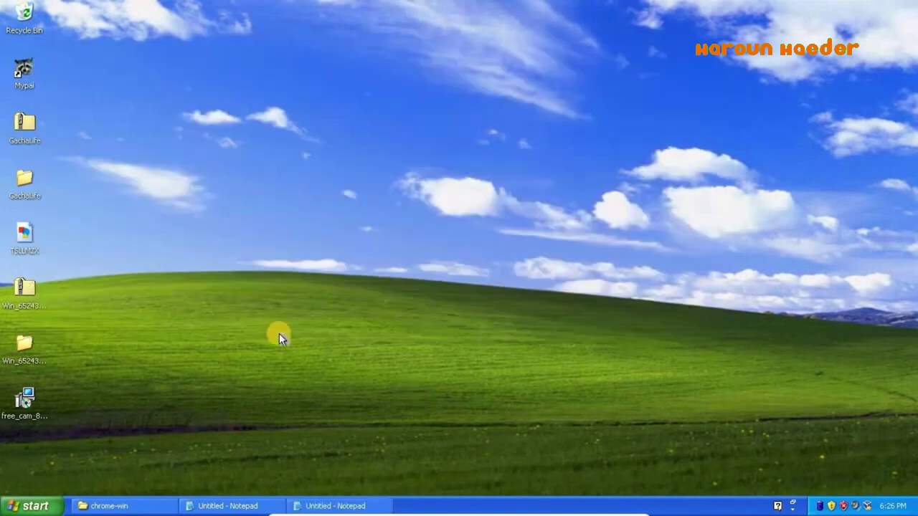
- Run the free_cam_8 installer, then change the note to 'OMG! it works! but does it actually install?'
double_click(31, 397)
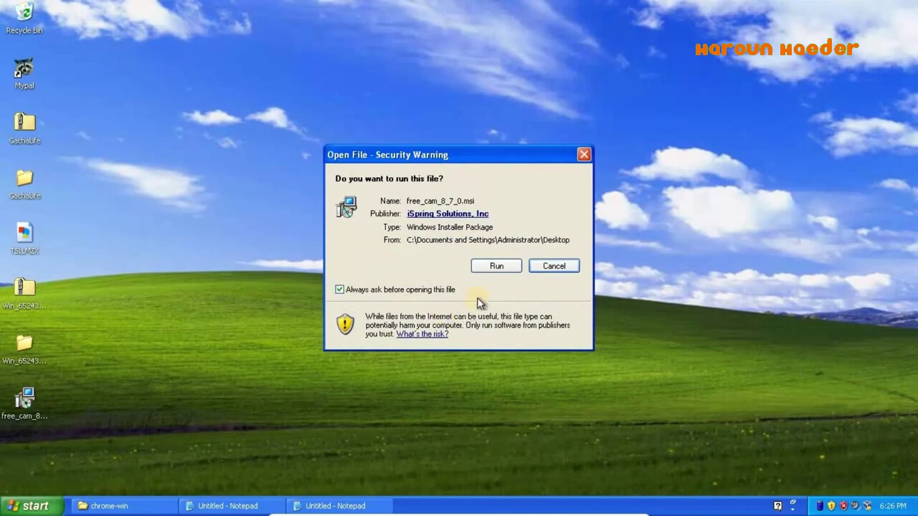
click(513, 264)
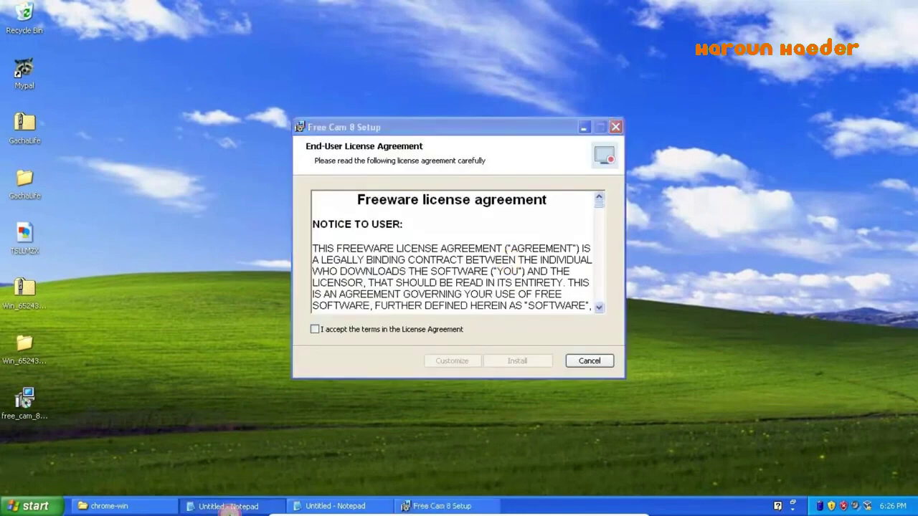
click(228, 506)
key(ctrl+a)
text(OMG! )
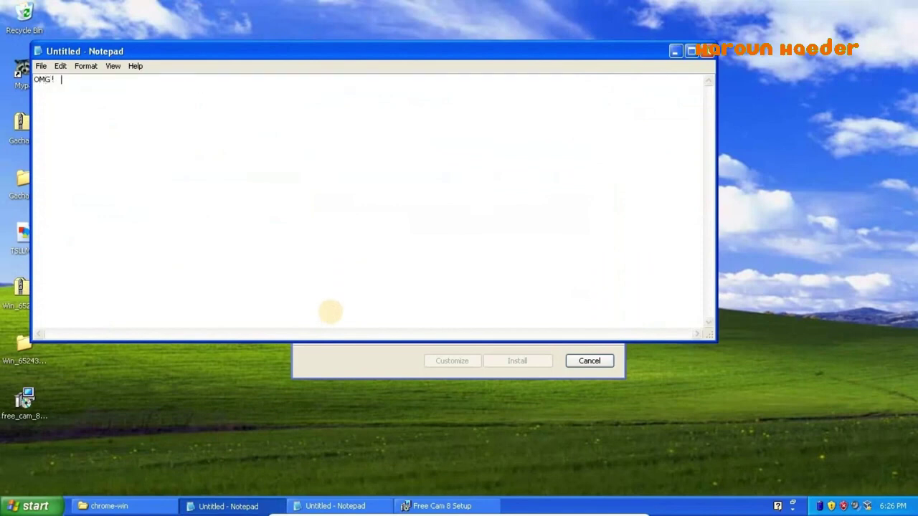
text(it works!)
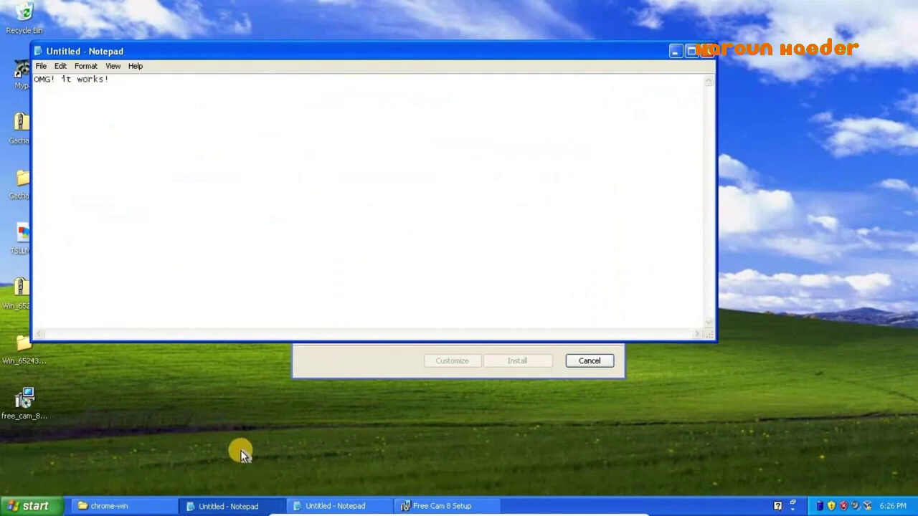
text( but does it)
key(BackSpace)
key(BackSpace)
text(does it actua)
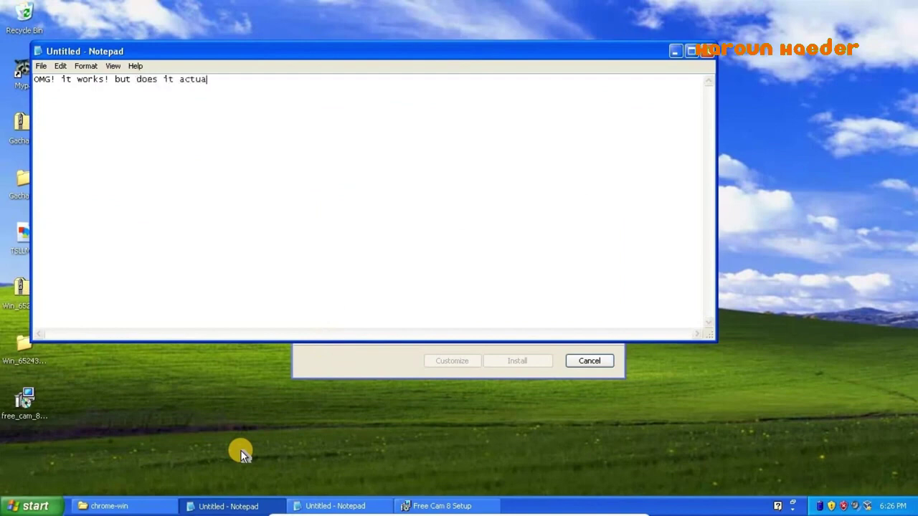
text(lly install?)
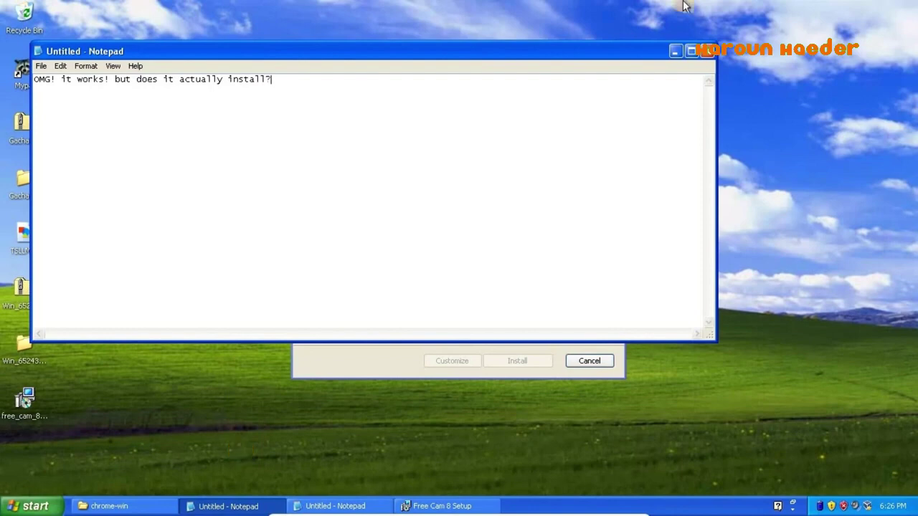
click(691, 51)
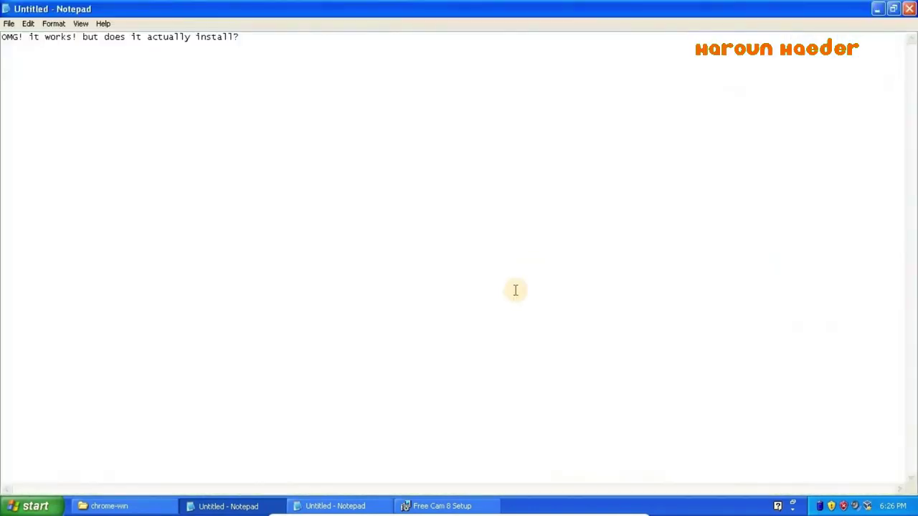
click(893, 9)
- Accept the license terms, install Free Cam 8 and launch it when finished
click(670, 55)
click(421, 331)
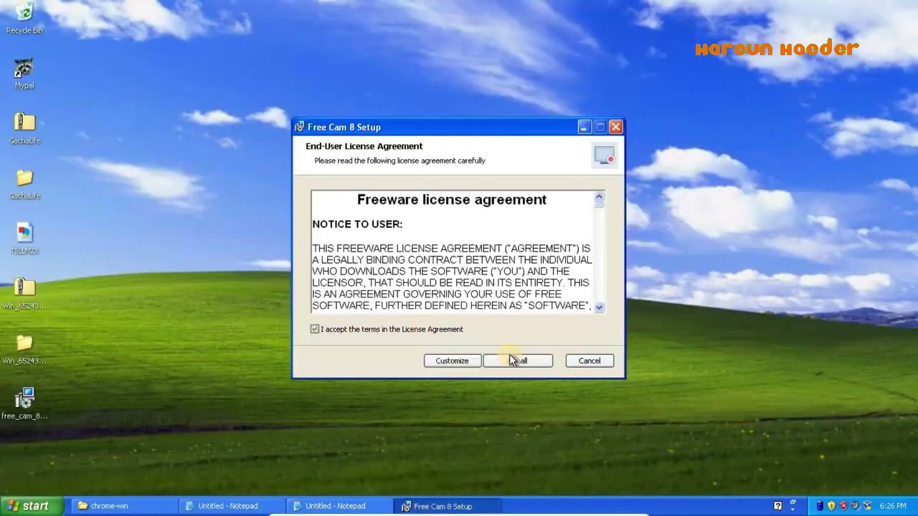
click(517, 360)
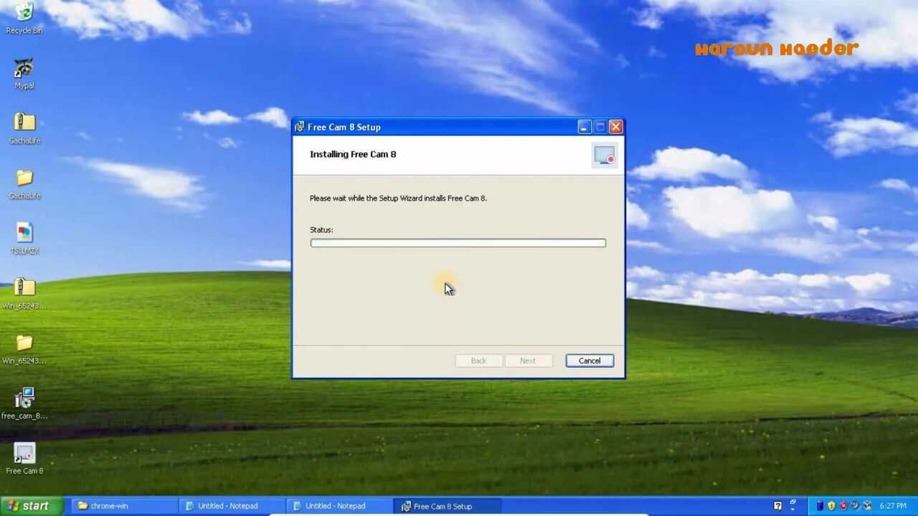
click(531, 360)
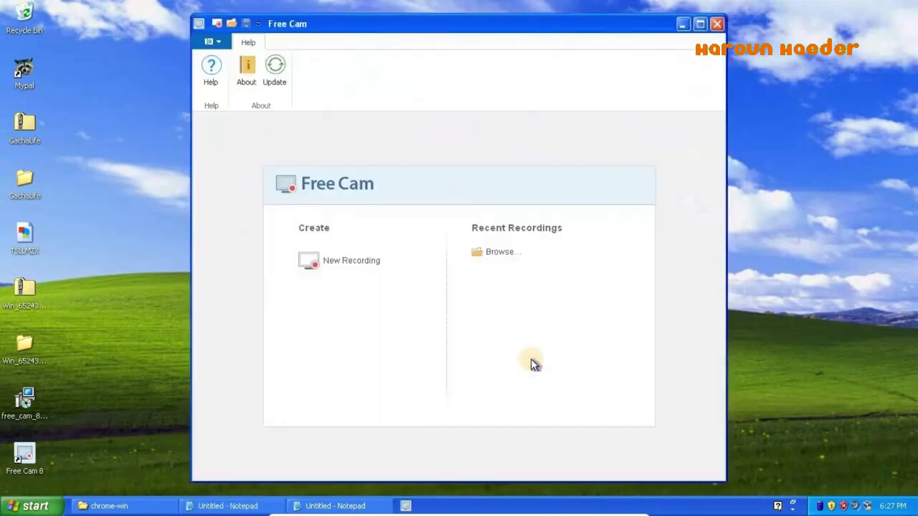
- Replace the Notepad note with 'yay! :D how about recording a video?'
click(223, 506)
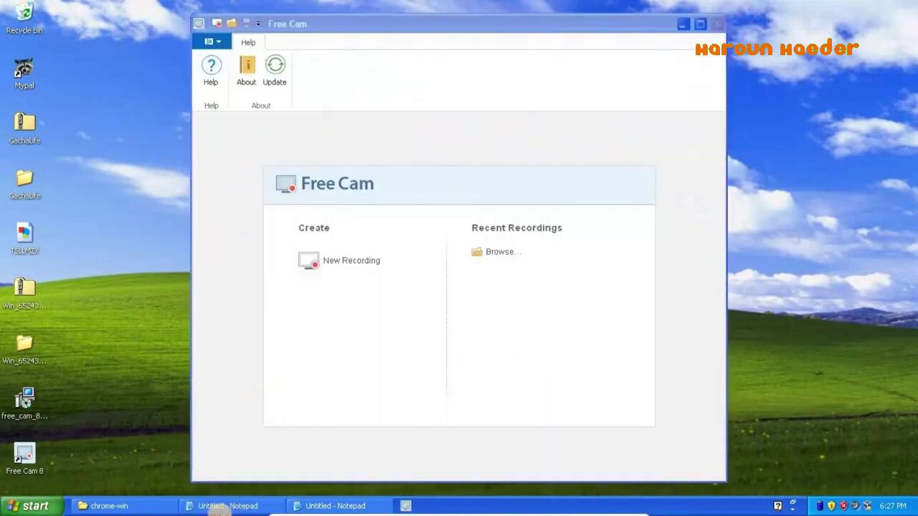
key(ctrl+a)
text(yay)
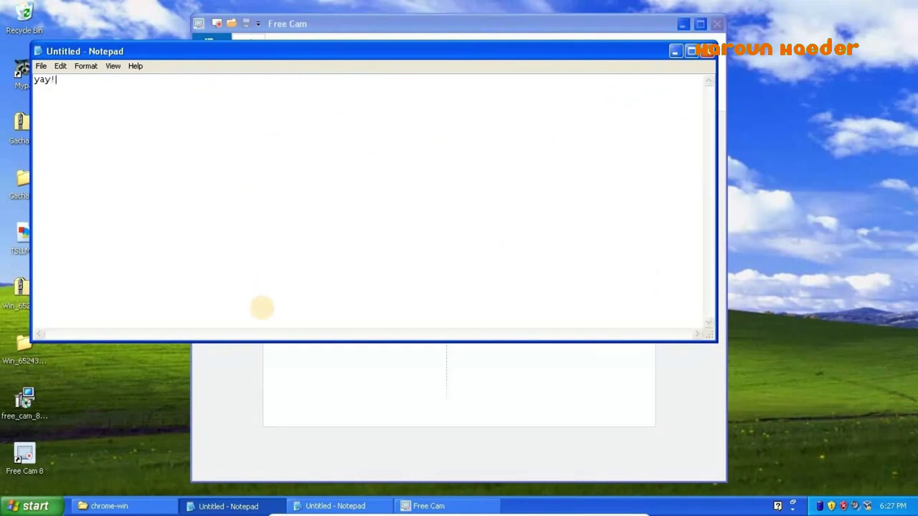
text(! :D how about record)
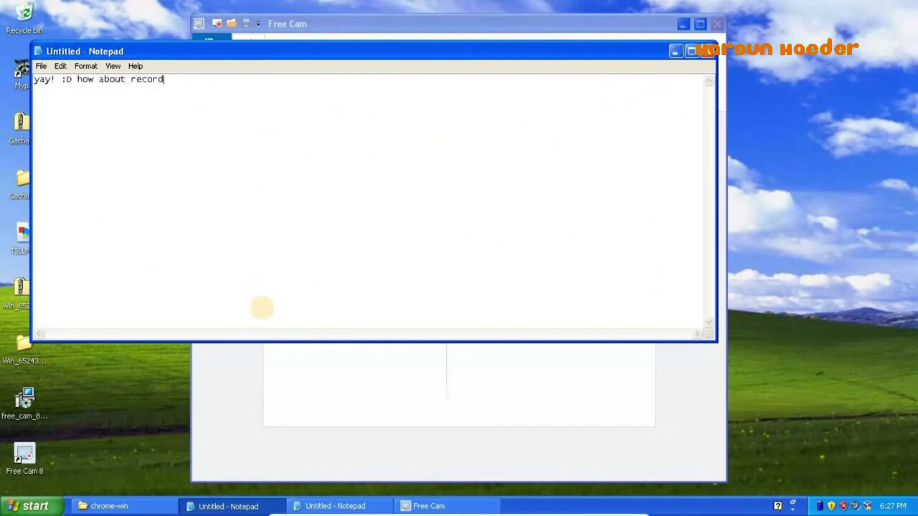
text(ing a video?)
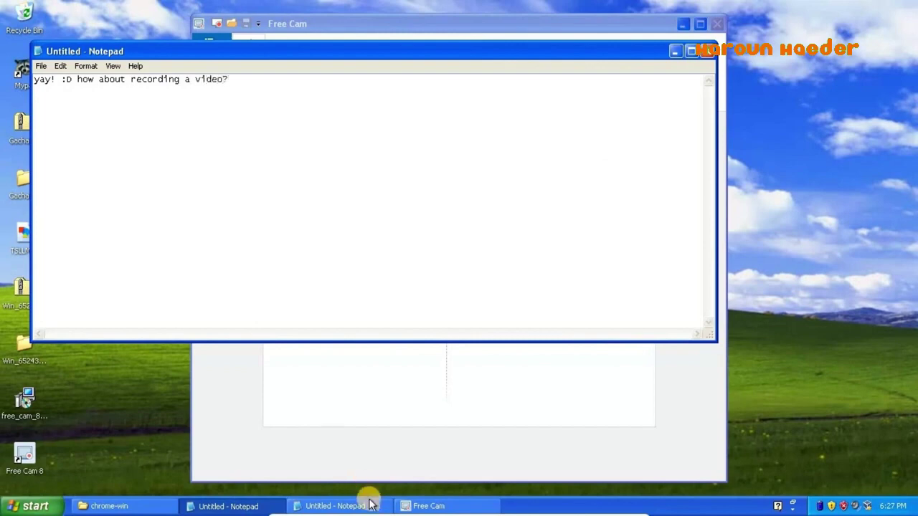
click(357, 408)
- Start a new recording and change the note to 'holy $h!t it works just like on my main system!'
click(352, 260)
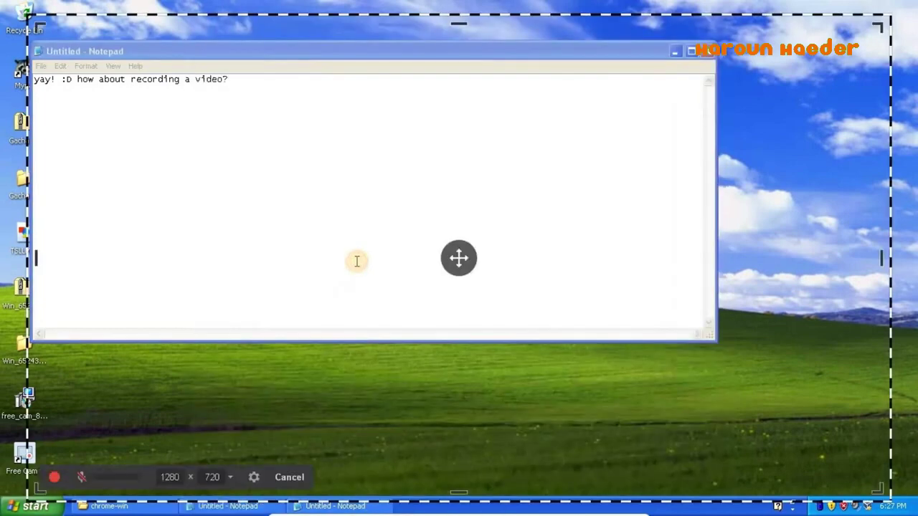
click(307, 130)
key(ctrl+a)
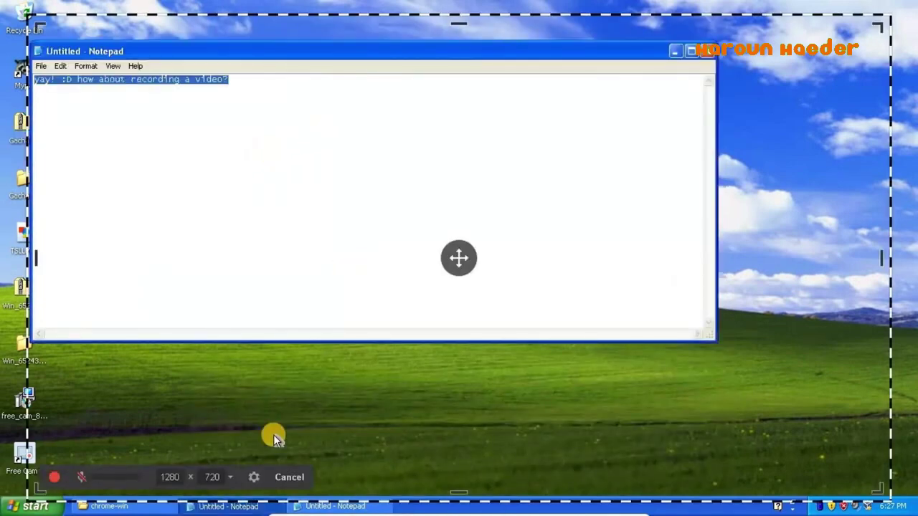
text(holy)
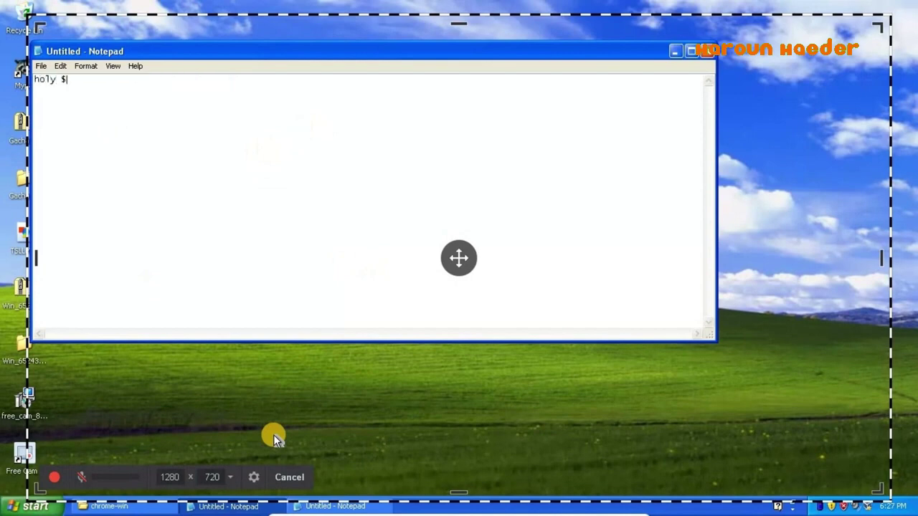
text( $h!t it works just like on my )
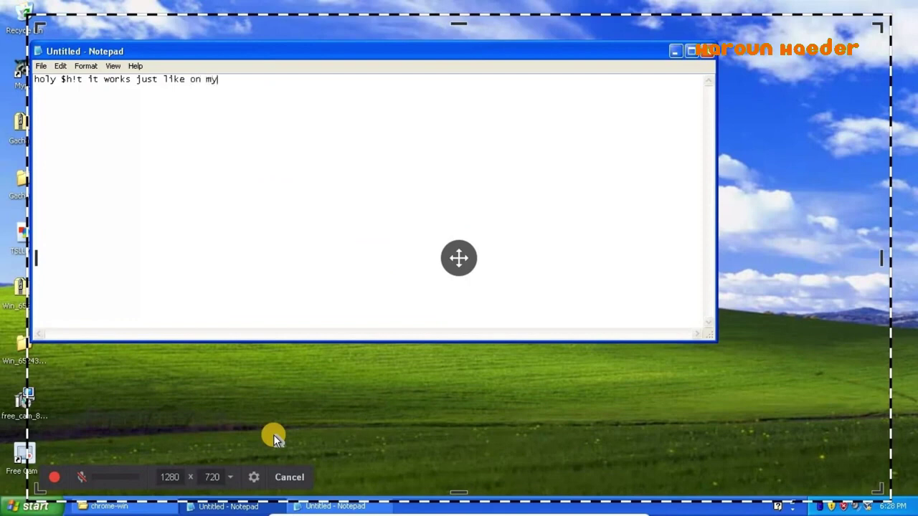
text(main system!)
- Review the advanced recording settings, then change the note to 'let's make a test'
click(252, 476)
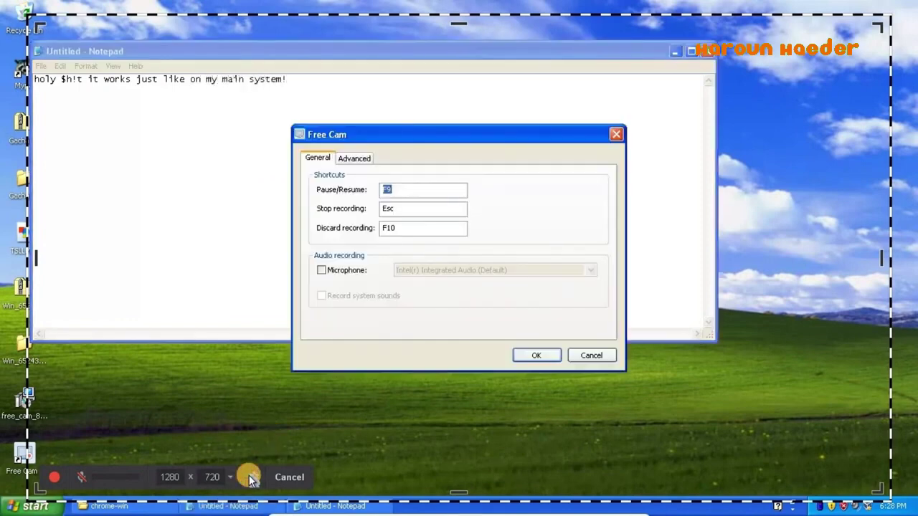
click(361, 160)
key(Return)
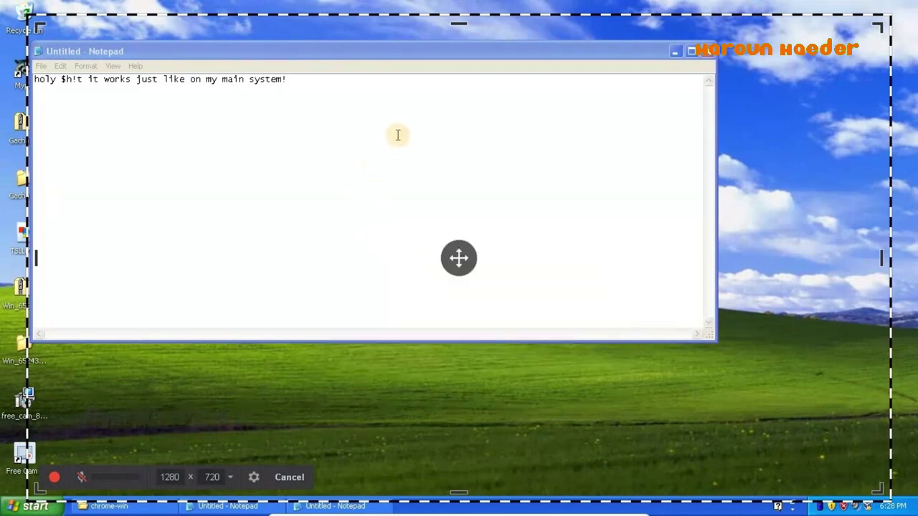
key(ctrl+a)
key(BackSpace)
text(let's make a test)
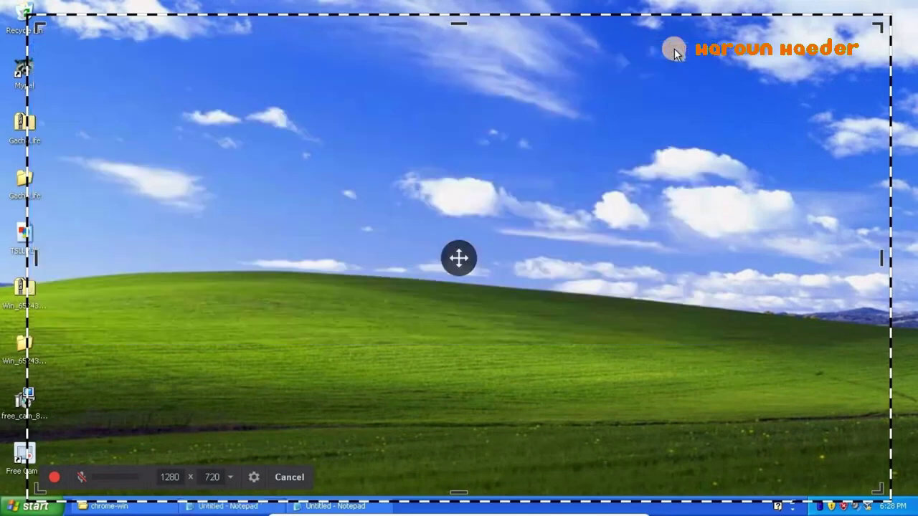
- Minimize Notepad and set the capture area to Fullscreen 1366×768
click(674, 51)
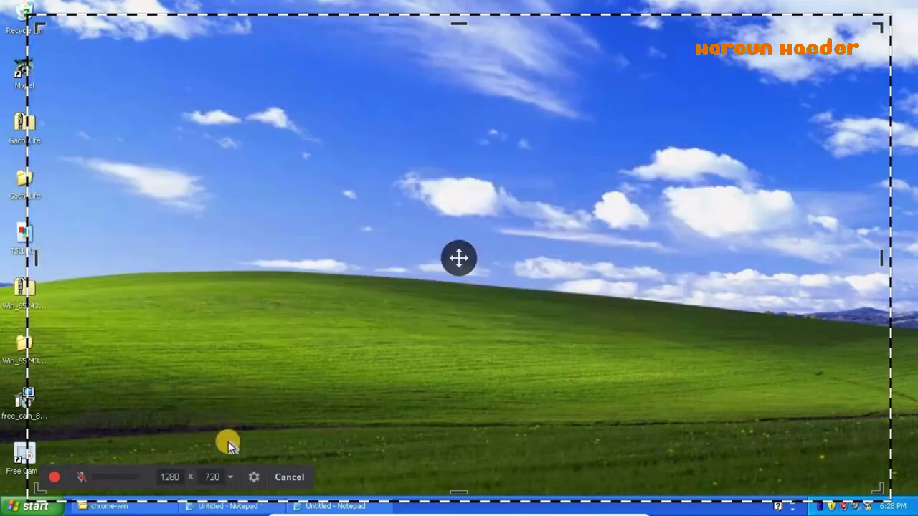
click(230, 476)
click(215, 422)
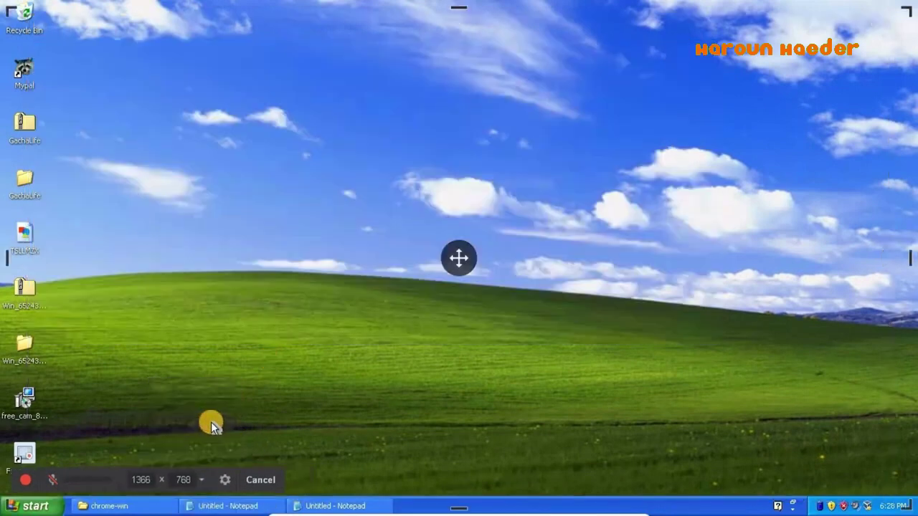
- Start recording and check the Windows version by running winver
click(25, 480)
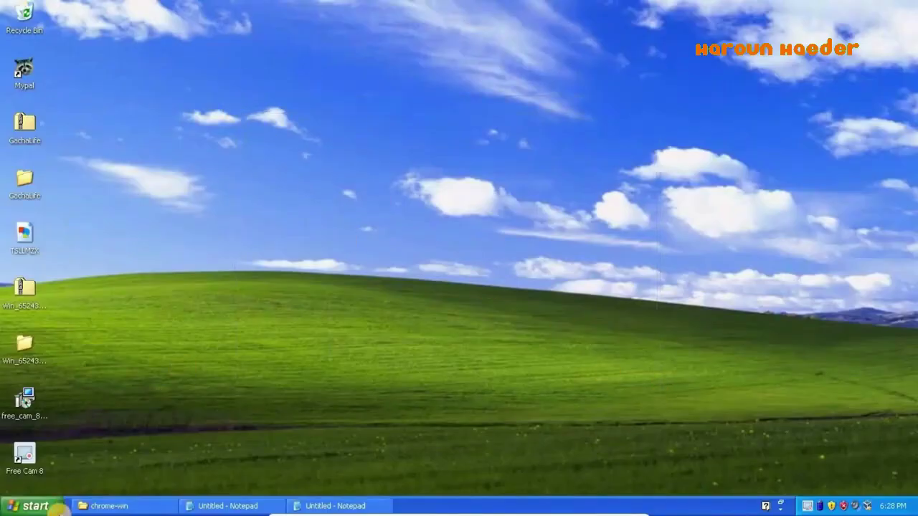
click(58, 508)
click(190, 445)
text(winv)
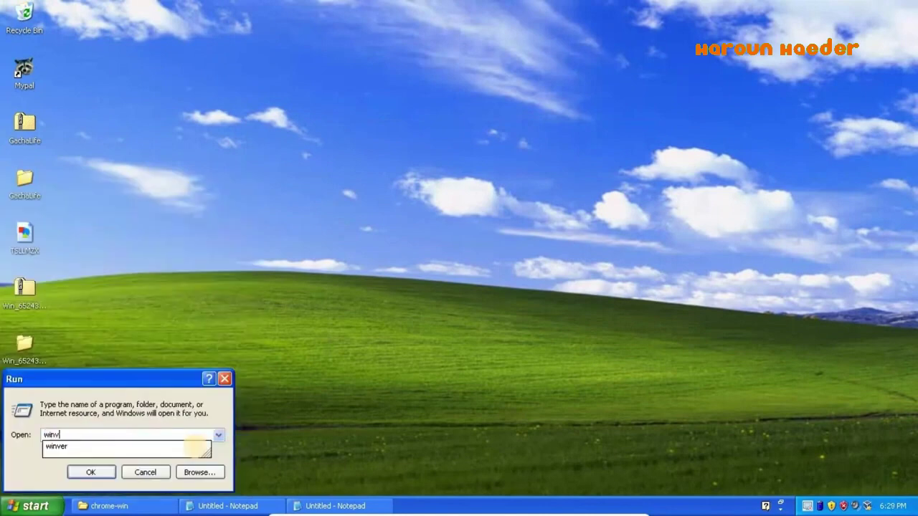
click(195, 446)
key(Return)
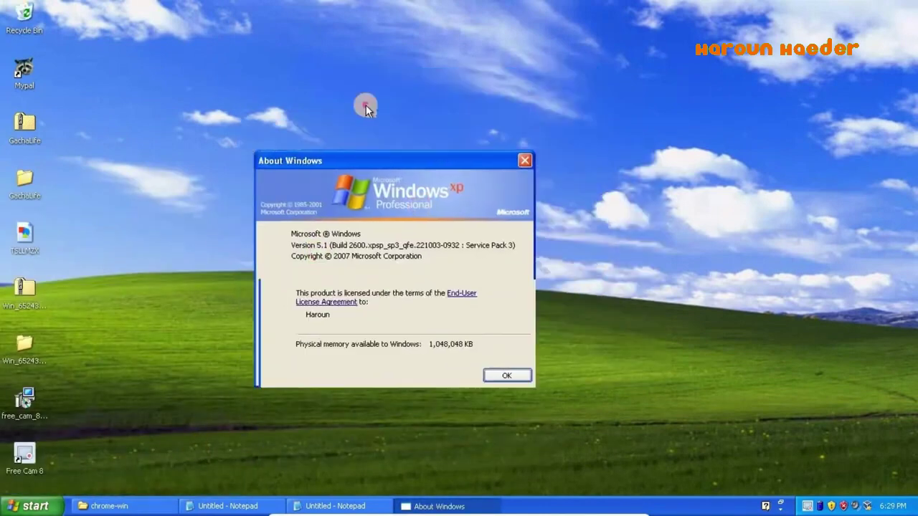
key(Return)
- Launch Paint by running mspaint from the Run box
key(super+r)
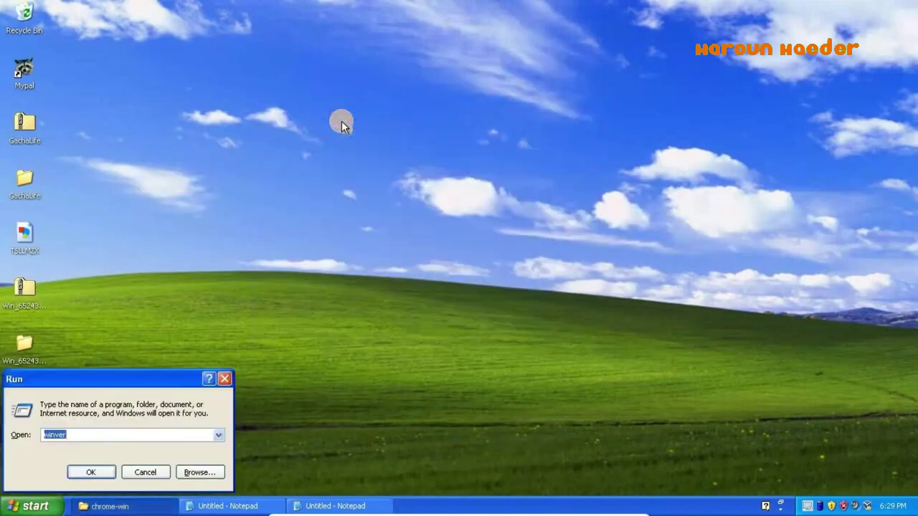
text(mspaint)
key(Return)
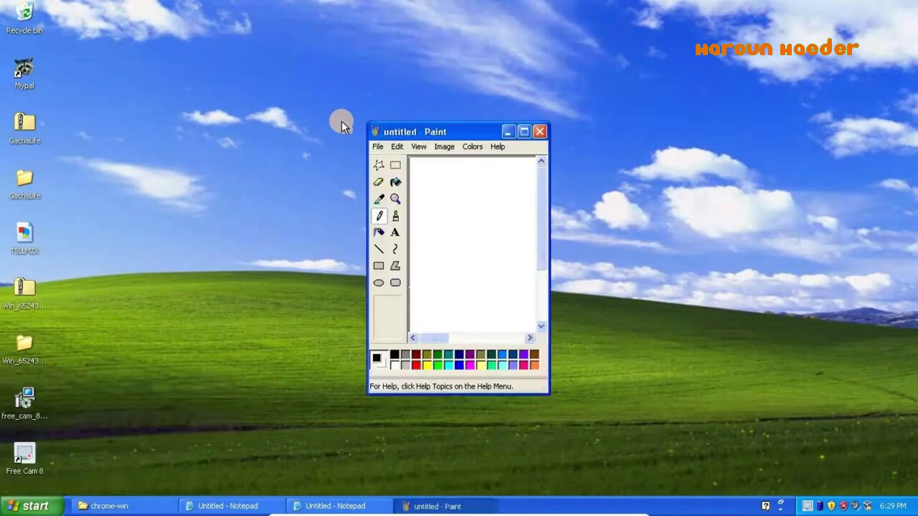
- In maximized Paint, airbrush a black vertical line, a red heart outline and orange XP letters
double_click(403, 127)
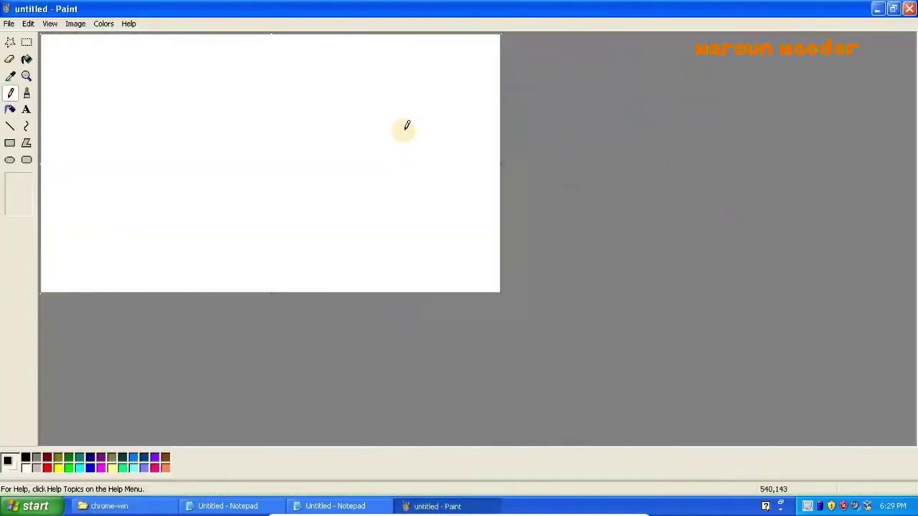
click(28, 93)
click(83, 116)
mouse_move(83, 172)
mouse_down()
mouse_move(105, 144)
mouse_move(174, 148)
mouse_move(122, 180)
mouse_up()
click(47, 468)
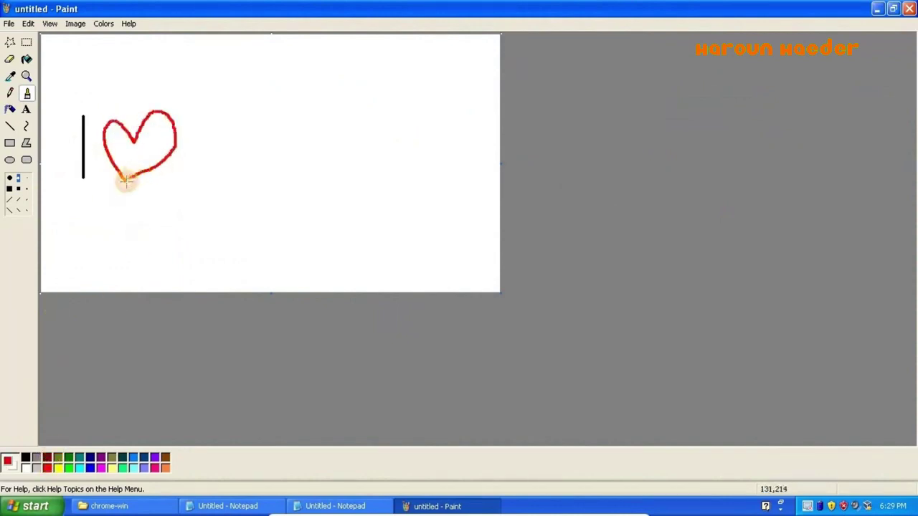
click(165, 466)
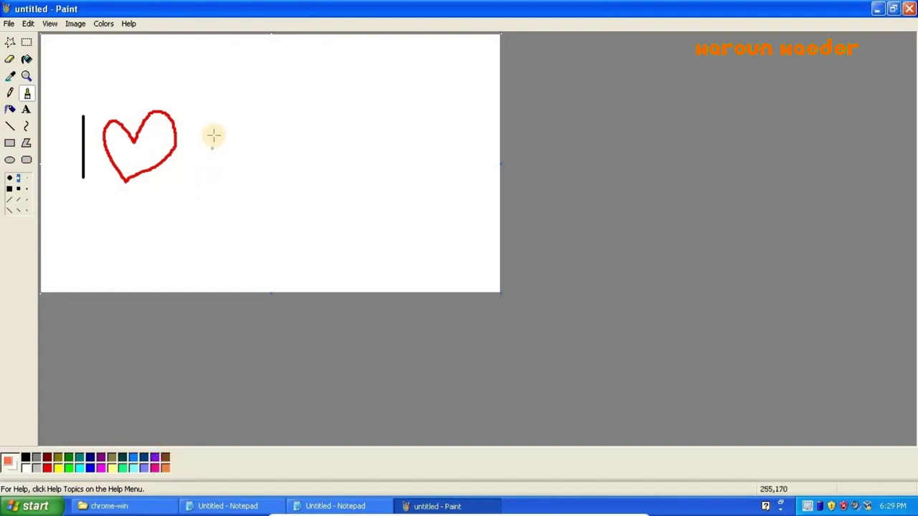
mouse_move(215, 134)
mouse_down()
mouse_move(195, 160)
mouse_move(236, 162)
mouse_up()
click(235, 162)
mouse_move(234, 129)
mouse_down()
mouse_move(247, 139)
mouse_move(236, 149)
mouse_up()
- Fill the heart solid red, then select and enlarge the whole drawing
click(26, 60)
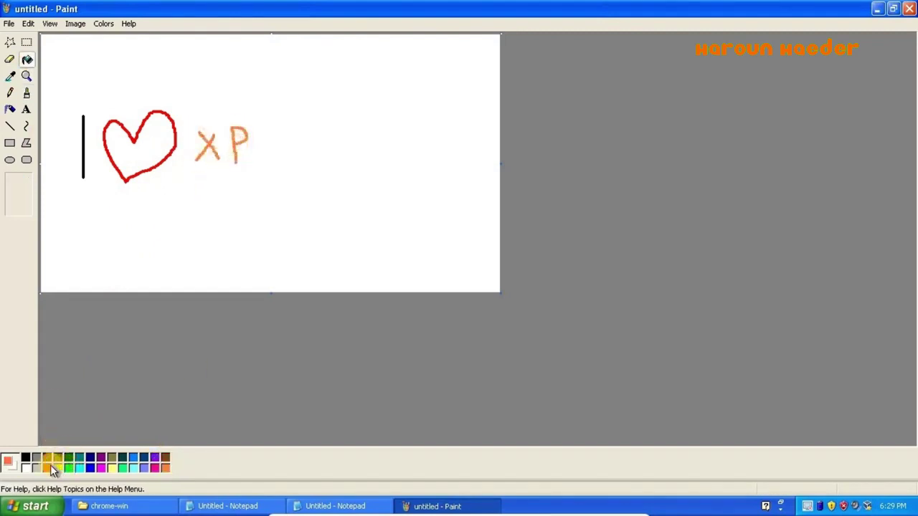
click(47, 467)
click(124, 143)
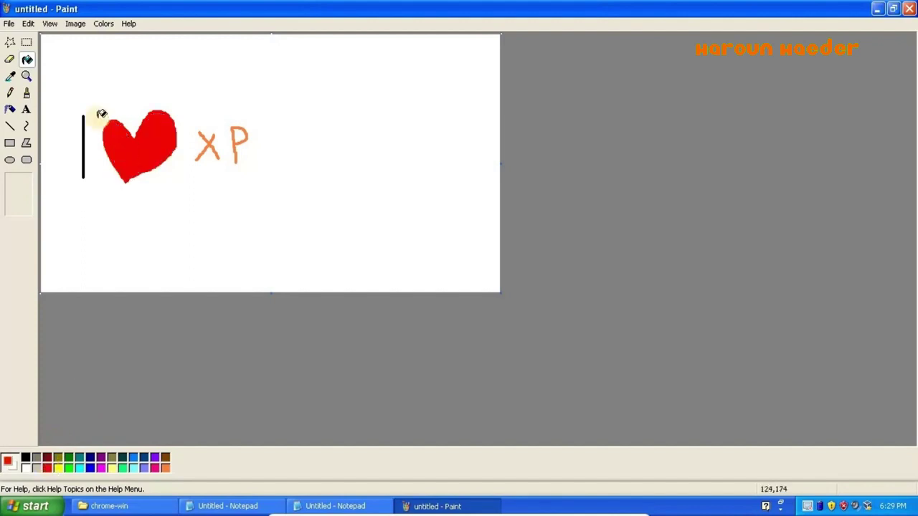
click(26, 42)
mouse_move(65, 84)
mouse_down()
mouse_move(258, 201)
mouse_move(481, 251)
mouse_up()
drag(412, 196, 401, 194)
click(297, 64)
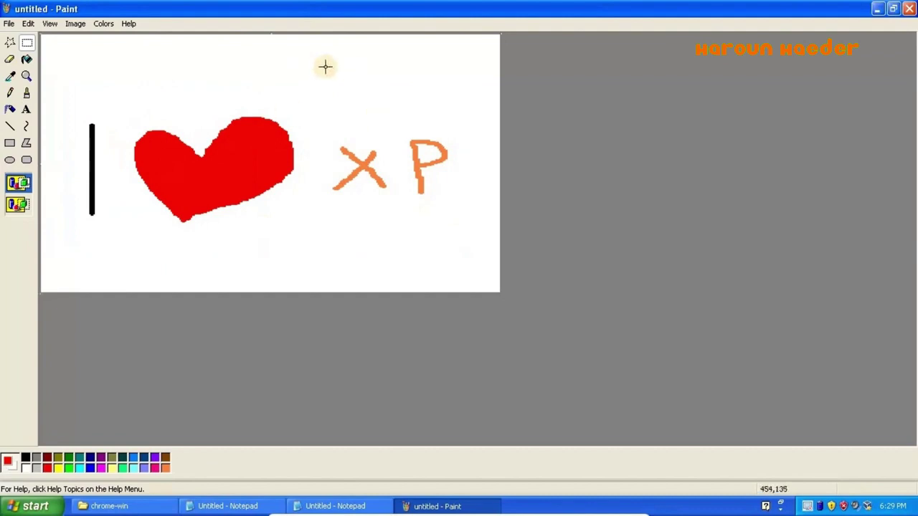
- Open Notepad via Run, fixing the 'notepaf' typo, type 'end of example', and stop recording with F10
key(super+r)
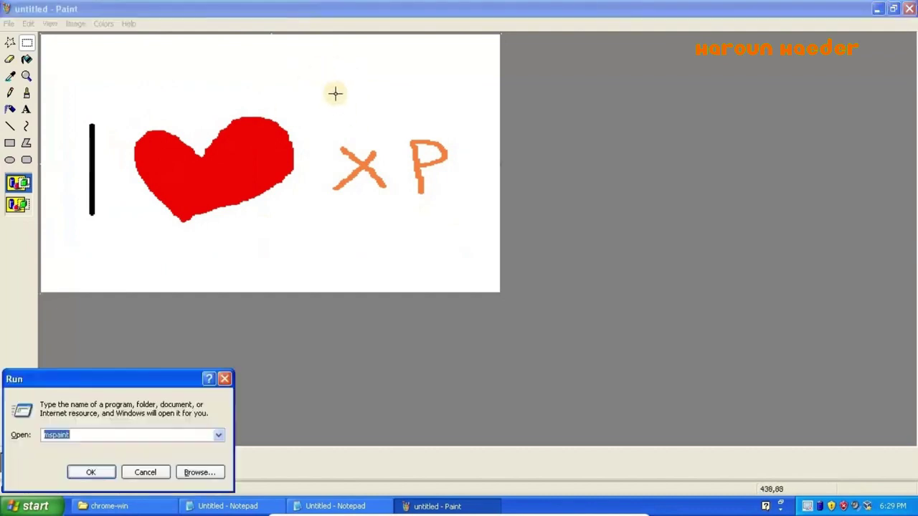
text(notepaf)
key(Return)
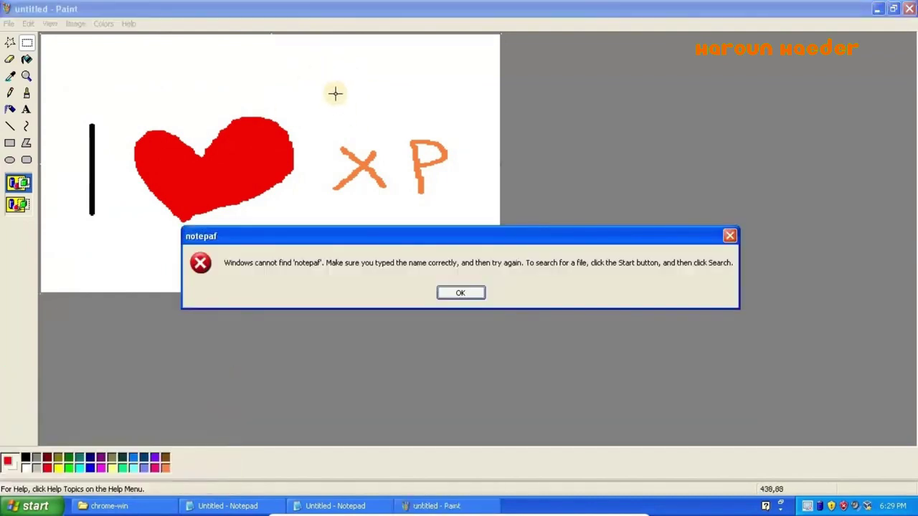
key(Return)
key(End)
key(BackSpace)
text(d)
key(Return)
text(end of example)
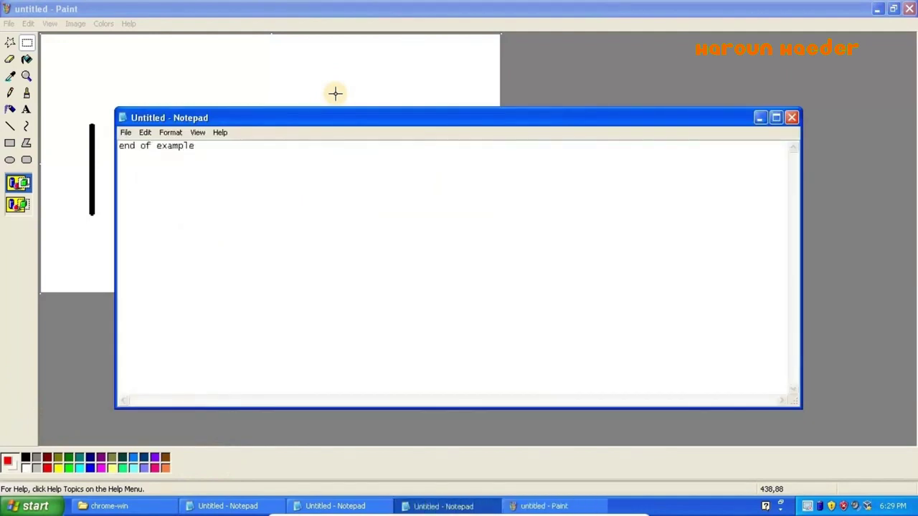
key(F10)
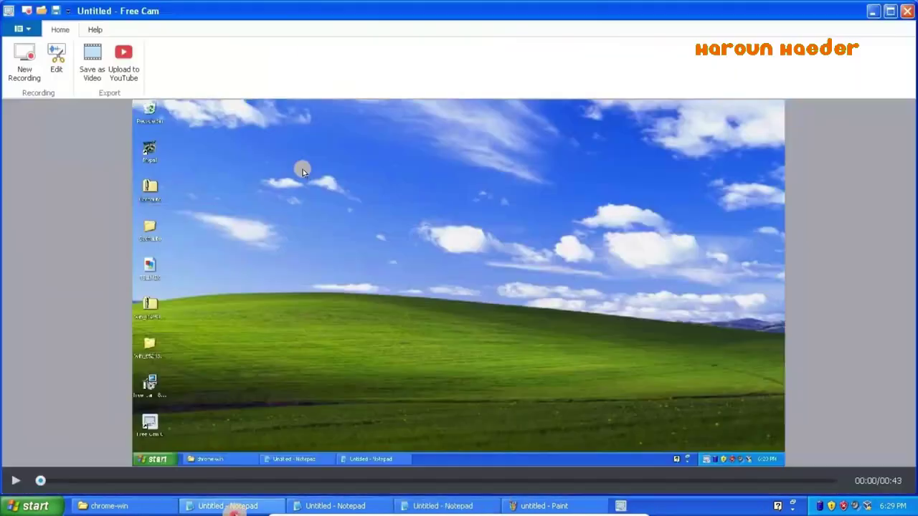
- Replace the first Notepad's text with 'it's working! how about rendering and watching?'
click(228, 506)
key(ctrl+a)
text(it's )
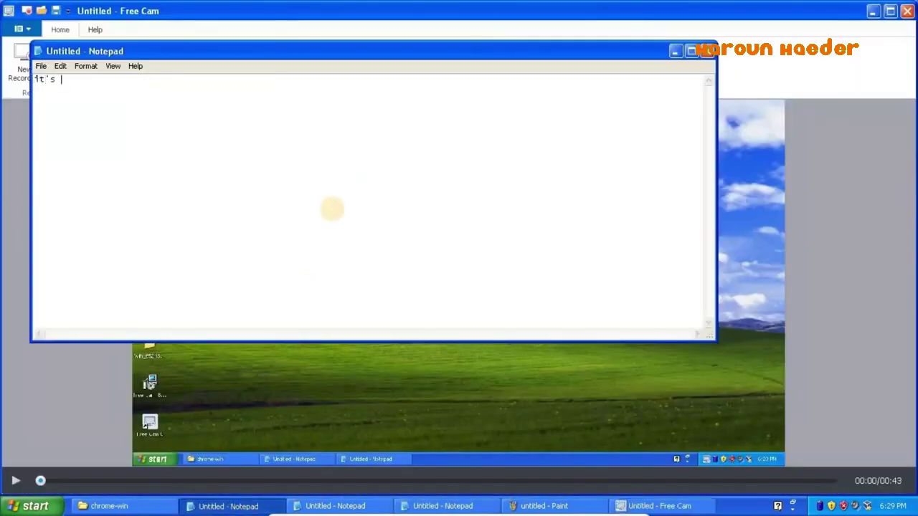
text(working! how about rendering and )
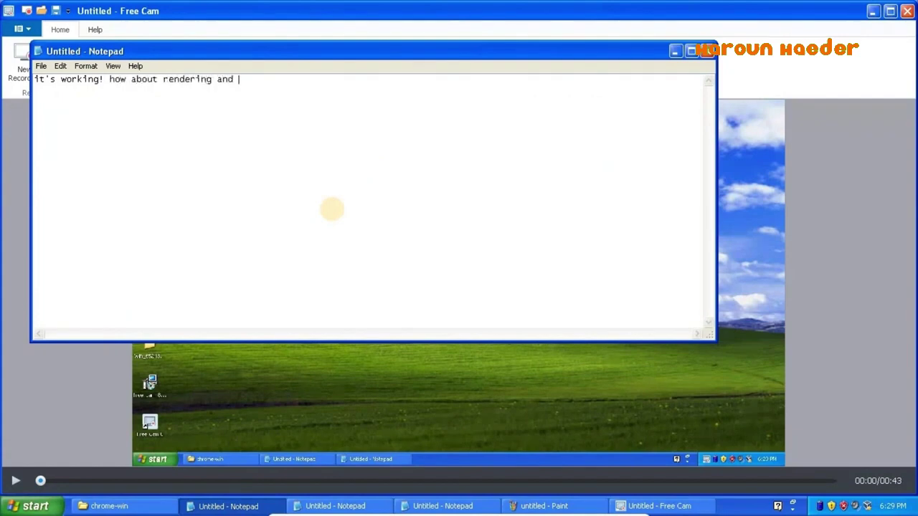
text(watching?)
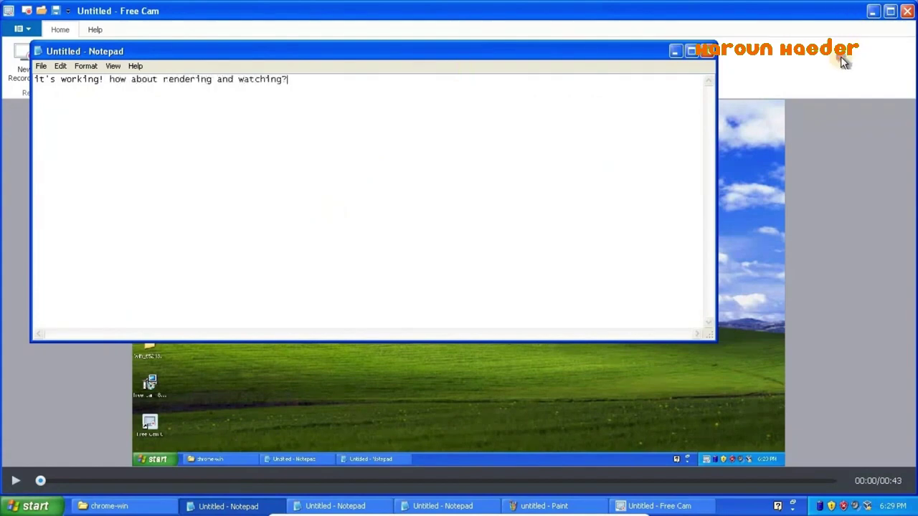
click(843, 62)
- Save the recording as a WMV video on the Desktop
click(93, 61)
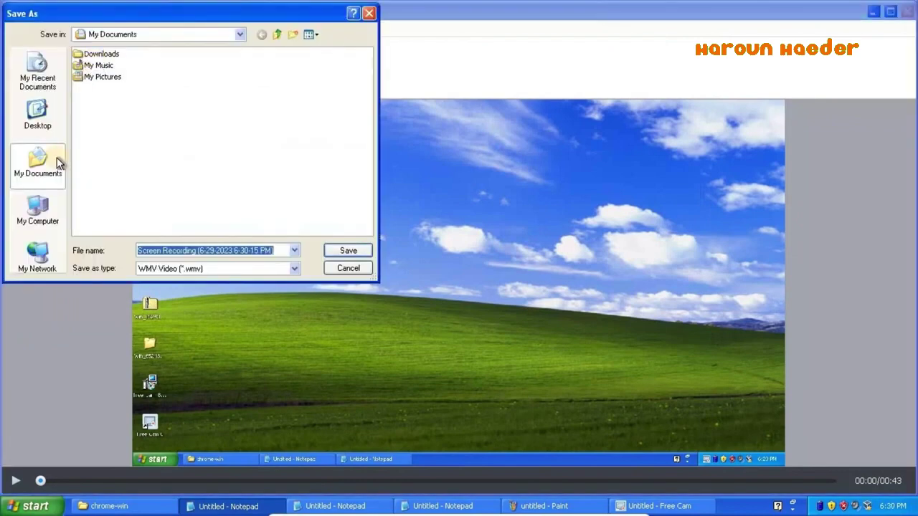
click(36, 116)
click(349, 252)
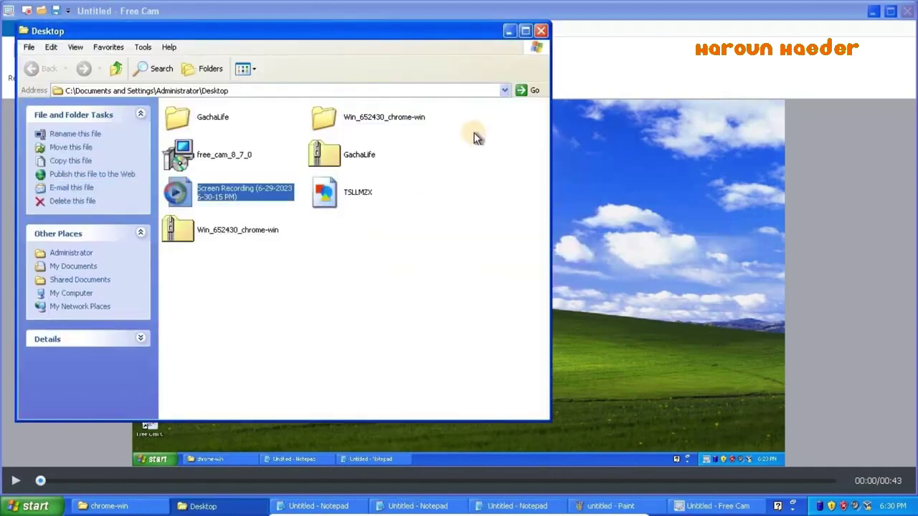
- Open the Screen Recording file in Windows Media Player 9 and complete its first-run setup
double_click(238, 201)
click(537, 392)
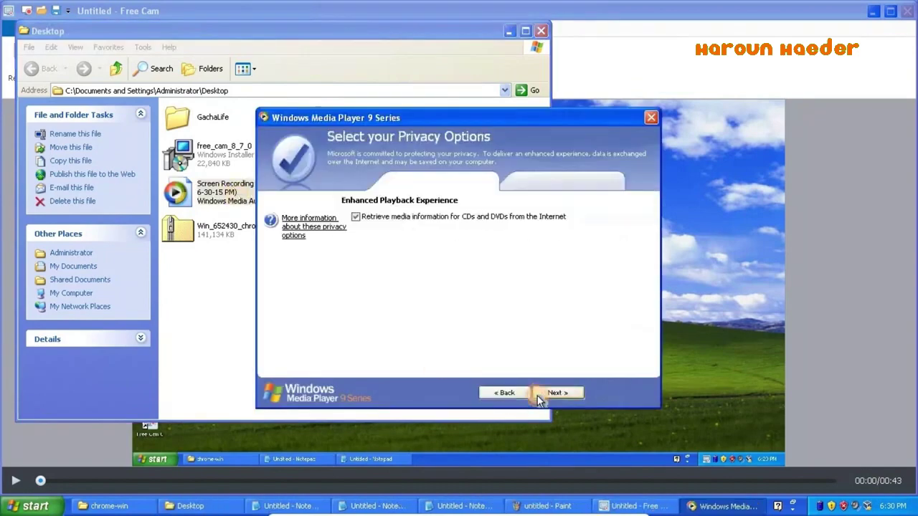
click(538, 394)
click(611, 393)
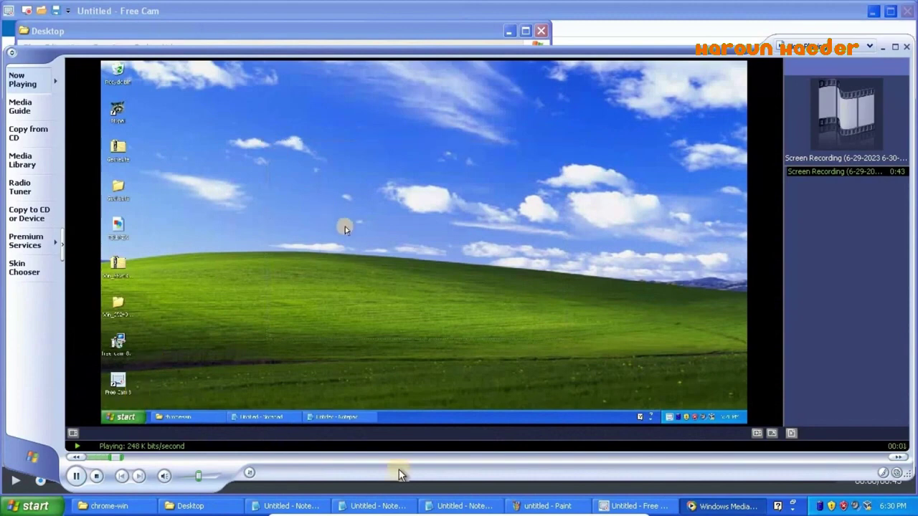
- Seek ahead to the Paint part and pause at 0:17, with Notepad in front
click(400, 457)
click(75, 476)
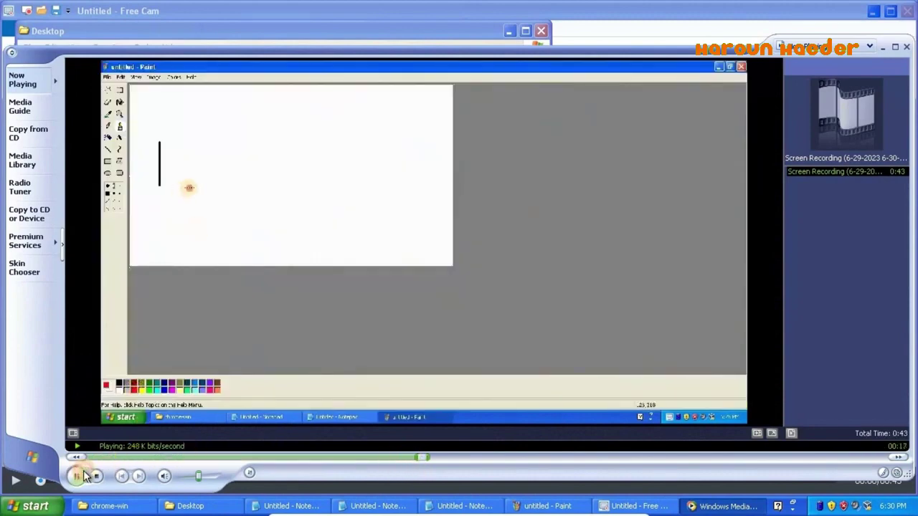
click(271, 506)
- Replace the note with praise for Media Player 9 playing WMV but not MP4, then close the player
key(ctrl+a)
text(it's w)
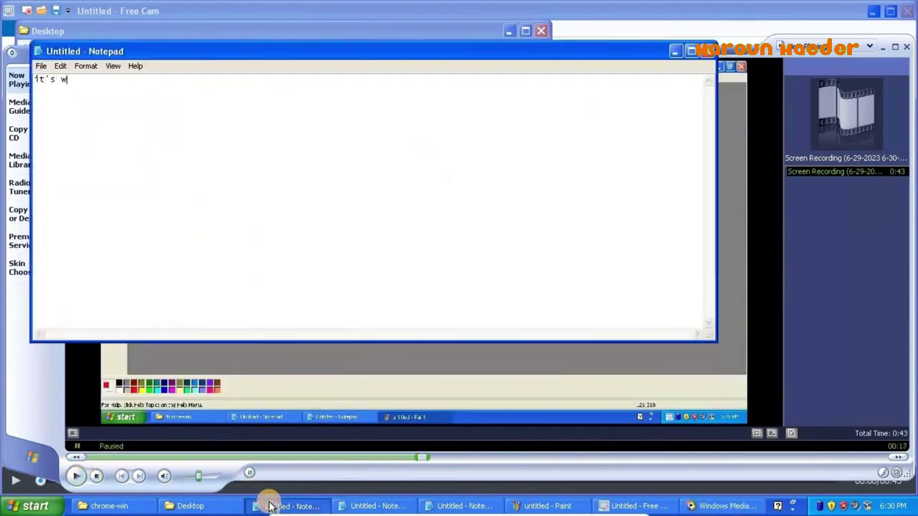
text(orking)
text(yeah, )
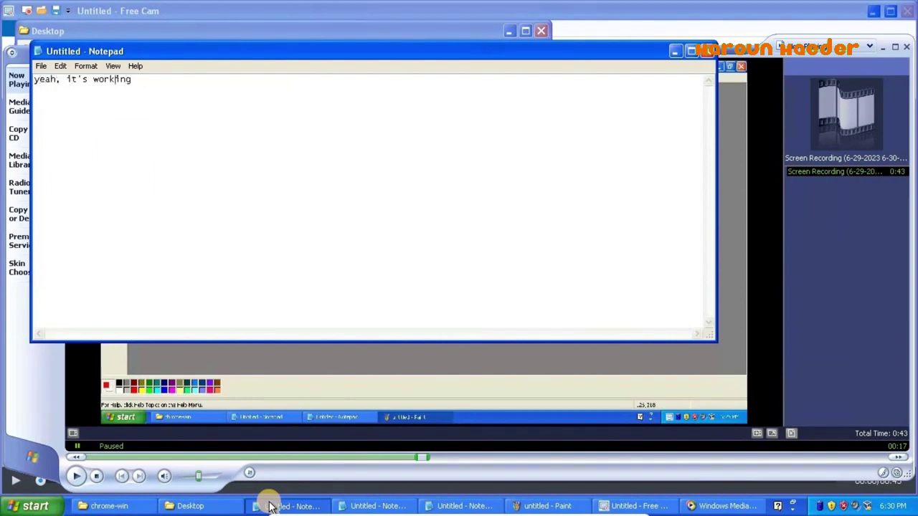
text(really well on media player)
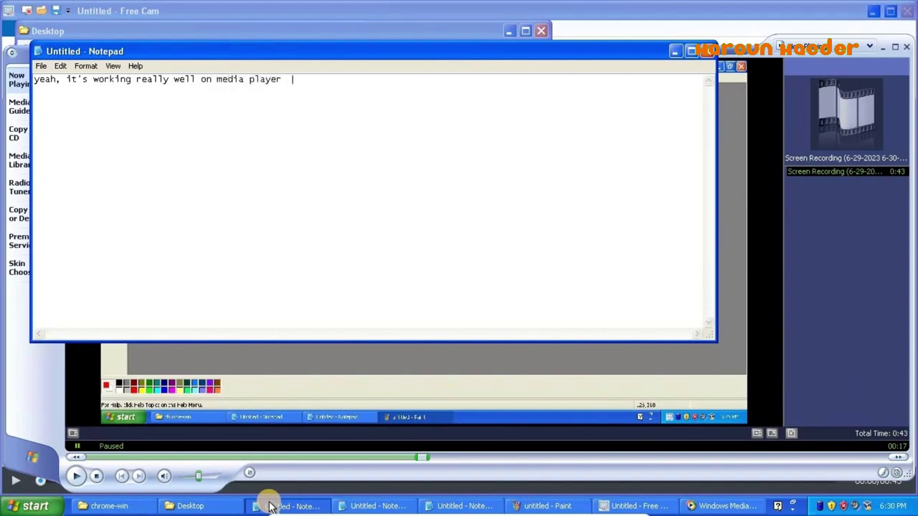
text( 9 with no issues! cuz)
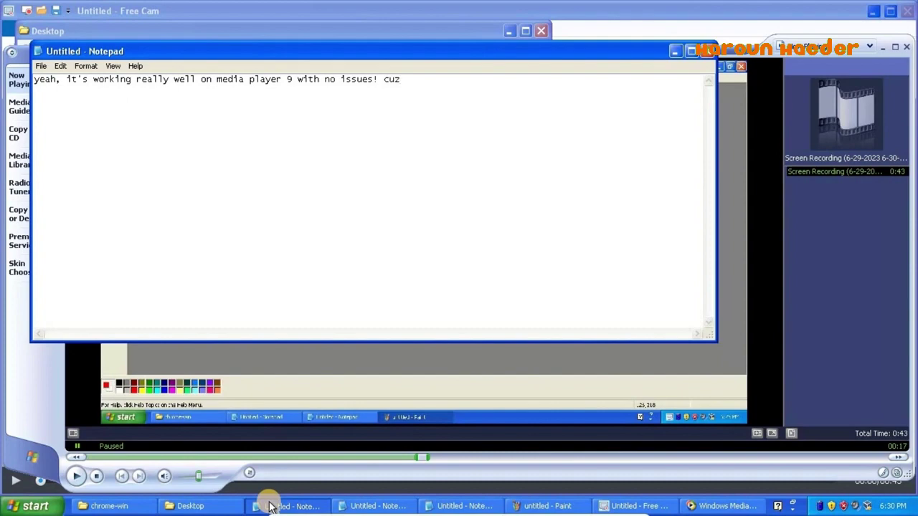
text( media player 9 supports a)
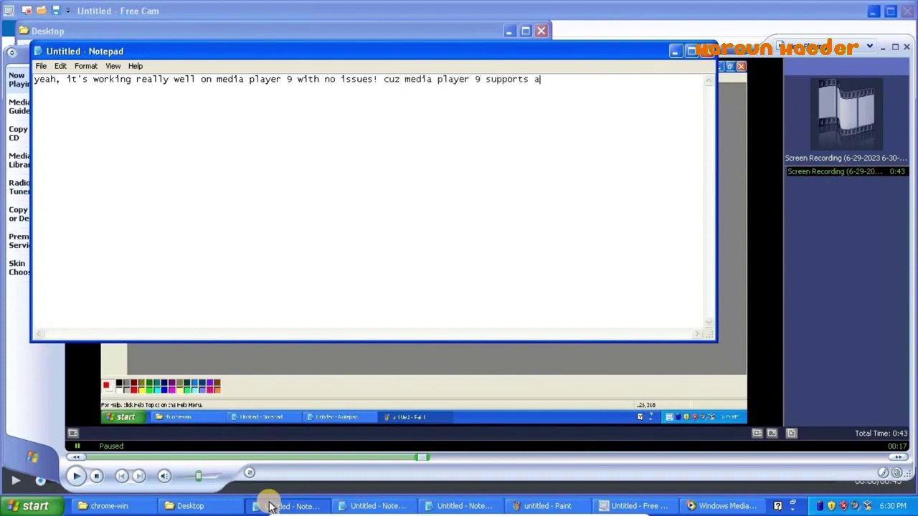
text(mv,)
key(BackSpace)
key(BackSpace)
key(BackSpace)
key(BackSpace)
text(wmv, but not mp4 :()
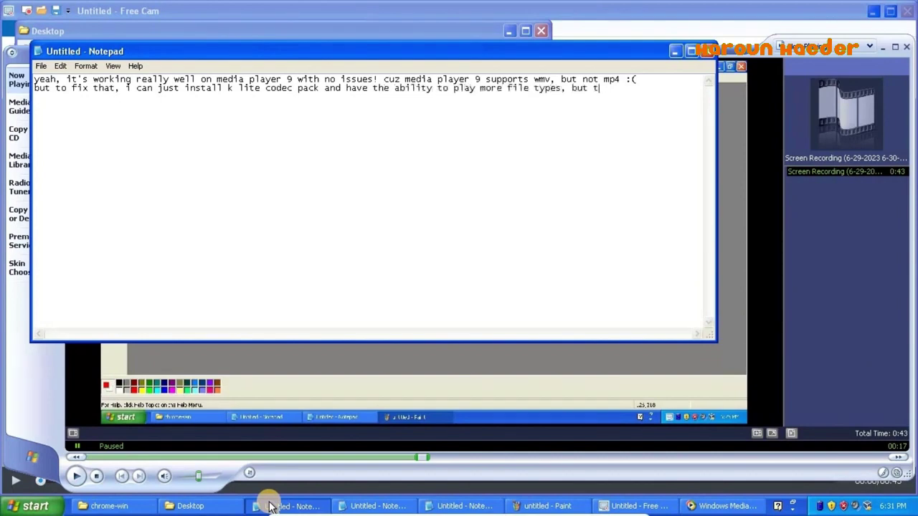
text(is is straight)
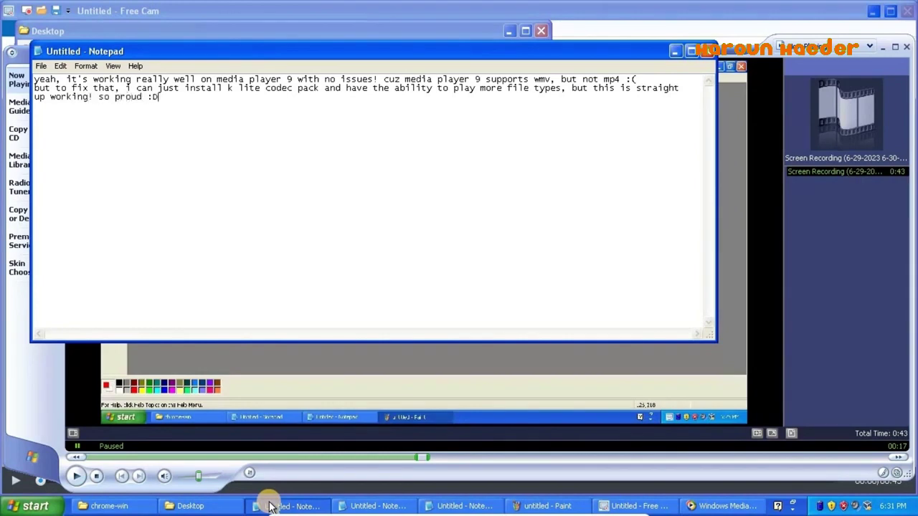
click(890, 47)
click(889, 47)
- View Free Cam's About information from the Help tab
click(94, 29)
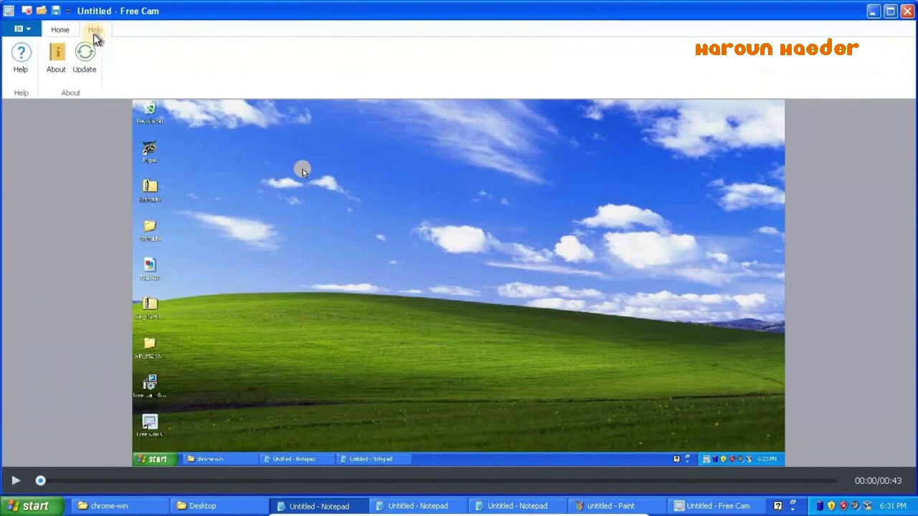
click(58, 65)
key(Escape)
- Close Free Cam without saving the recording and replace the Notepad text with 'no'
click(907, 11)
click(457, 270)
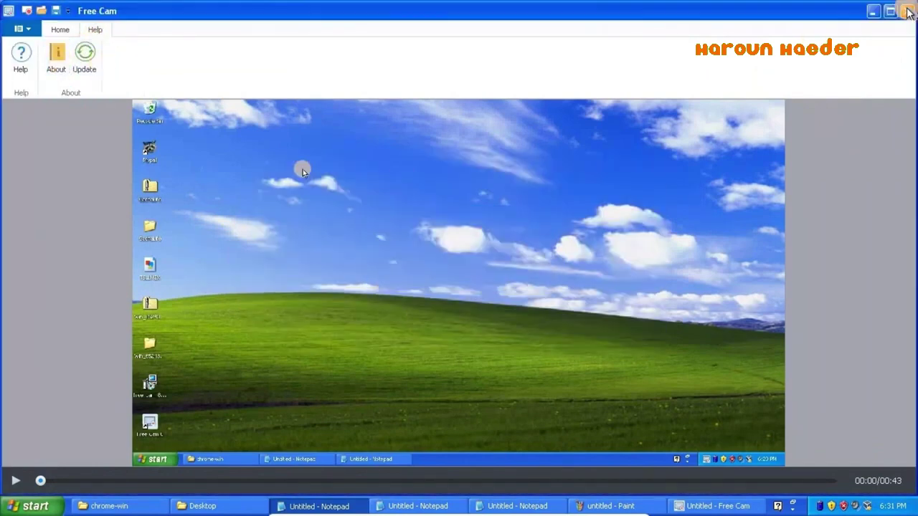
key(ctrl+a)
text(no)
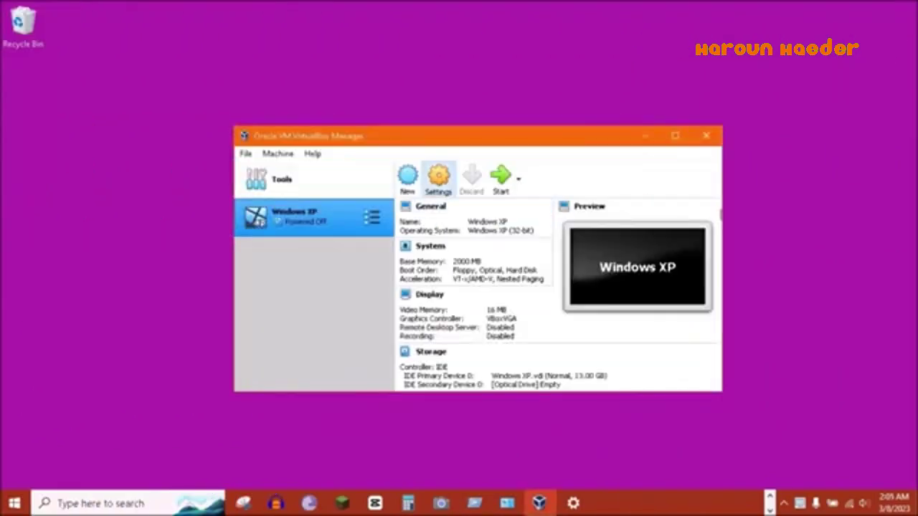
- Start the Windows XP virtual machine and boot it from the XP install disk
click(439, 179)
click(607, 422)
click(500, 179)
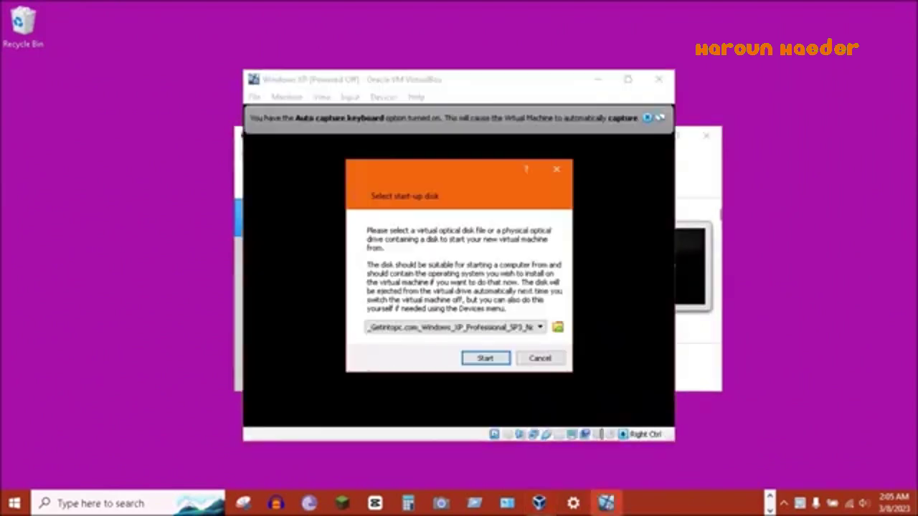
key(Return)
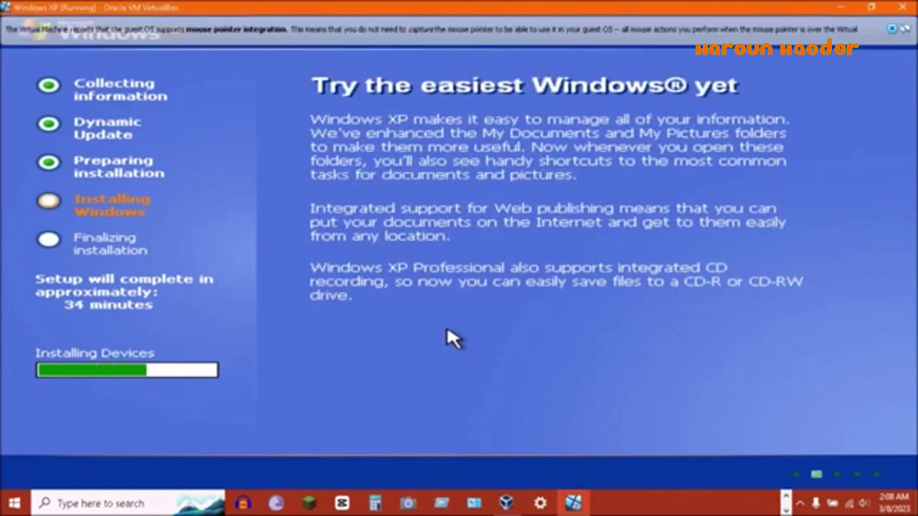
text(H)
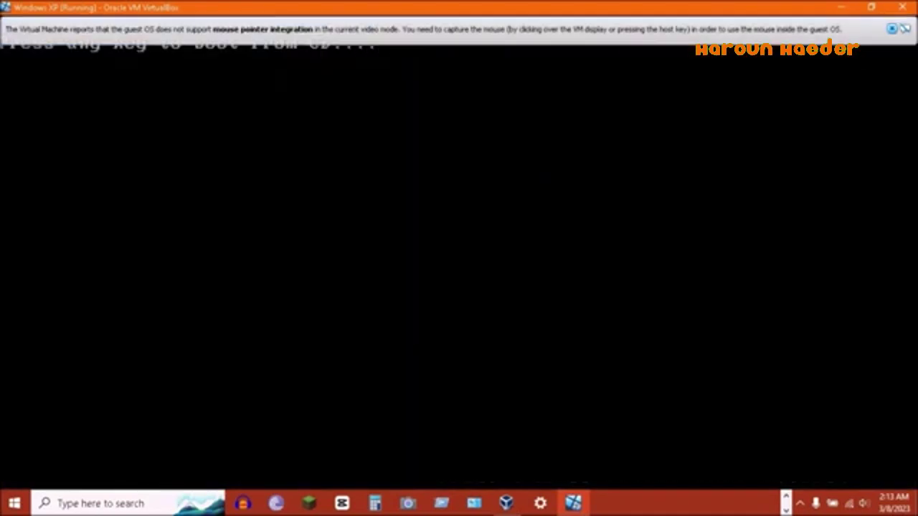
- Accept the new screen resolution, then open Notepad and type 'thx for watching :) and take c'
click(463, 303)
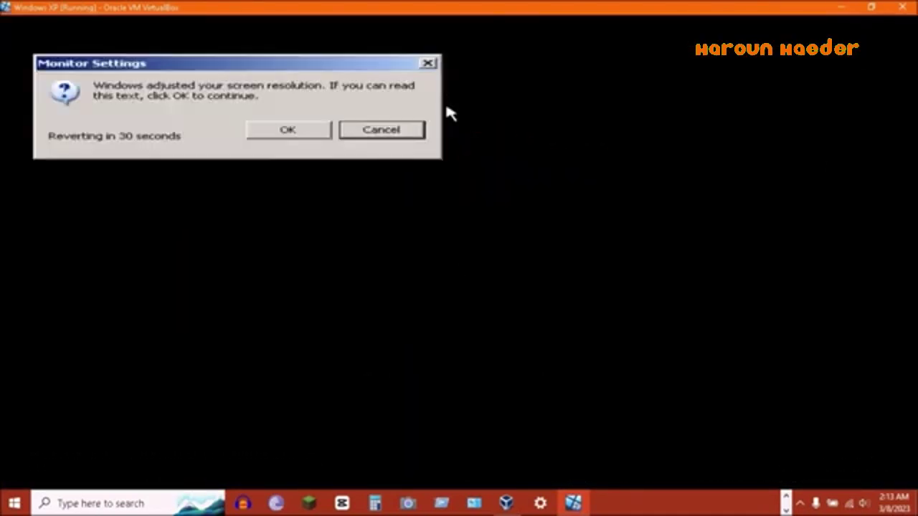
key(Return)
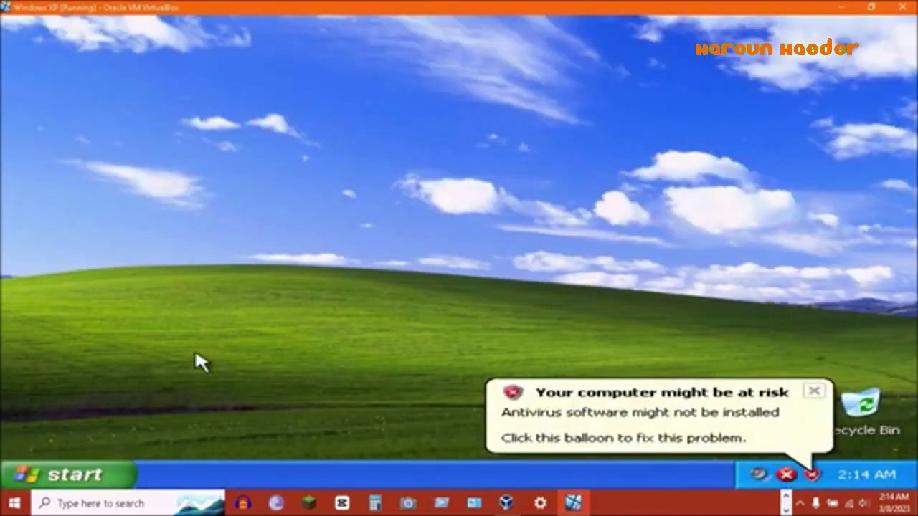
click(108, 475)
click(113, 401)
mouse_move(469, 245)
click(600, 318)
text(t)
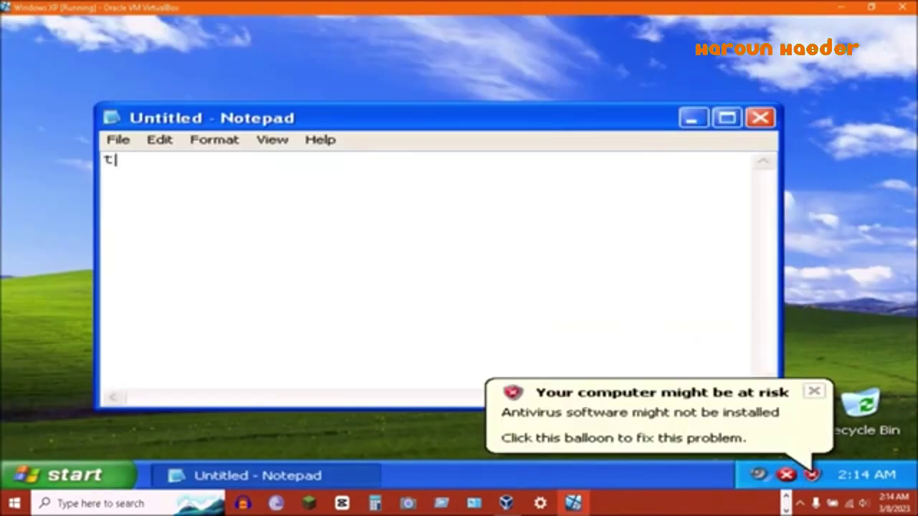
text(hx for watch)
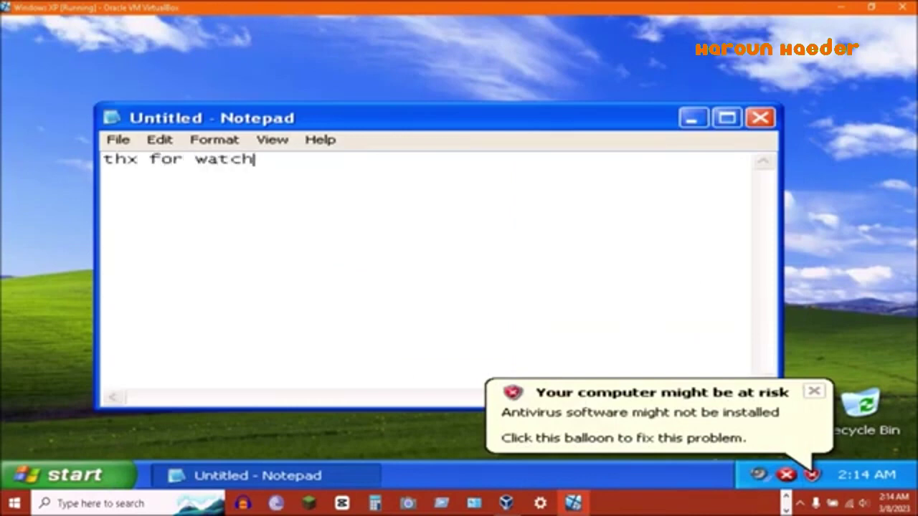
text(ing :))
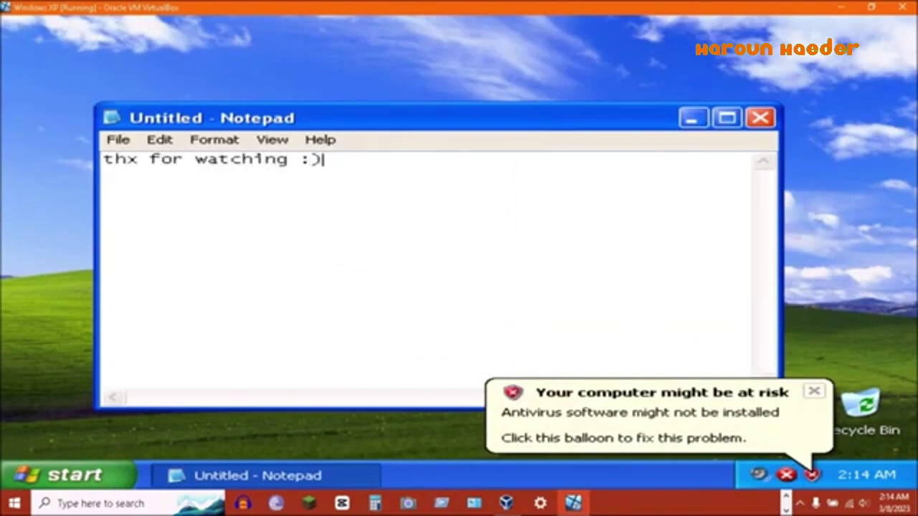
text( and take c)
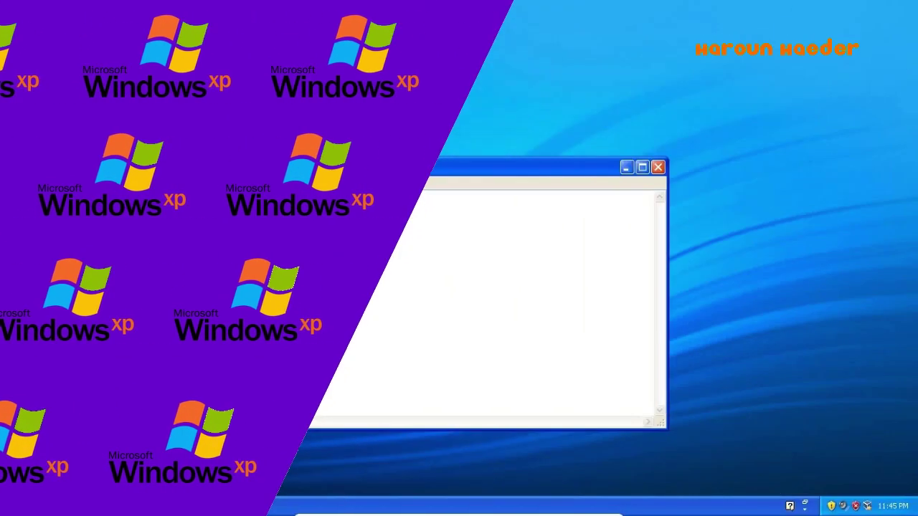
- Type narration introducing the WannaCrypt0r video and pointing to the 'List of Malware Samples' blog
text(i'm haroun haeder, back with anoth)
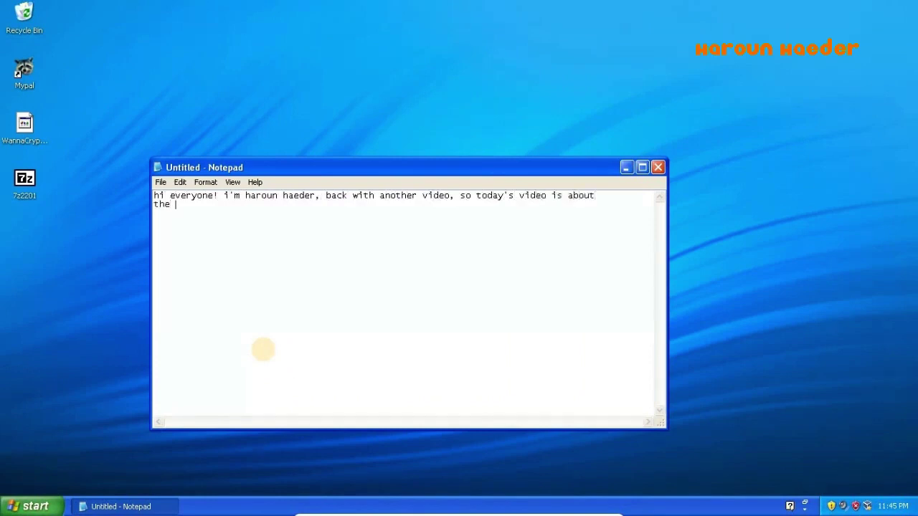
text(er video, so today's video is about)
key(Return)
text(the wannacrypt0r ransomware on windows xp!!!!!!!!!!!!)
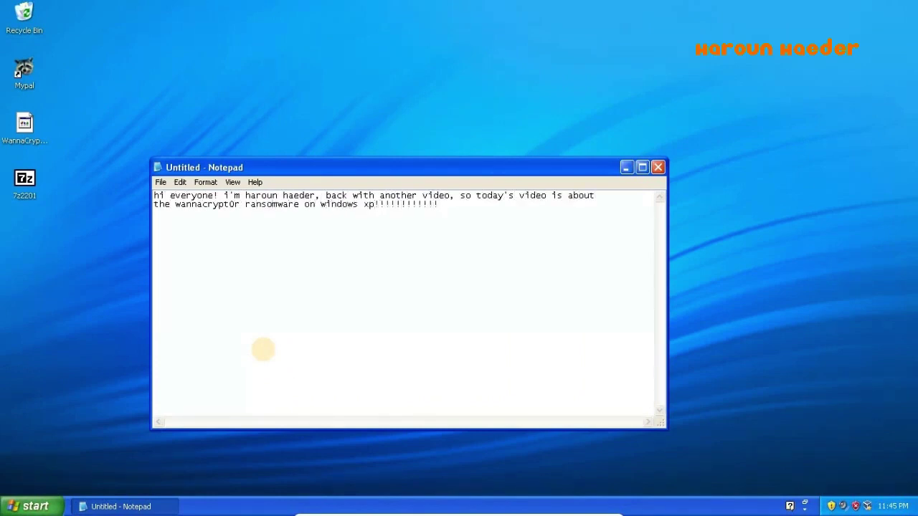
key(ctrl+a)
text(now if you want the sample, i)
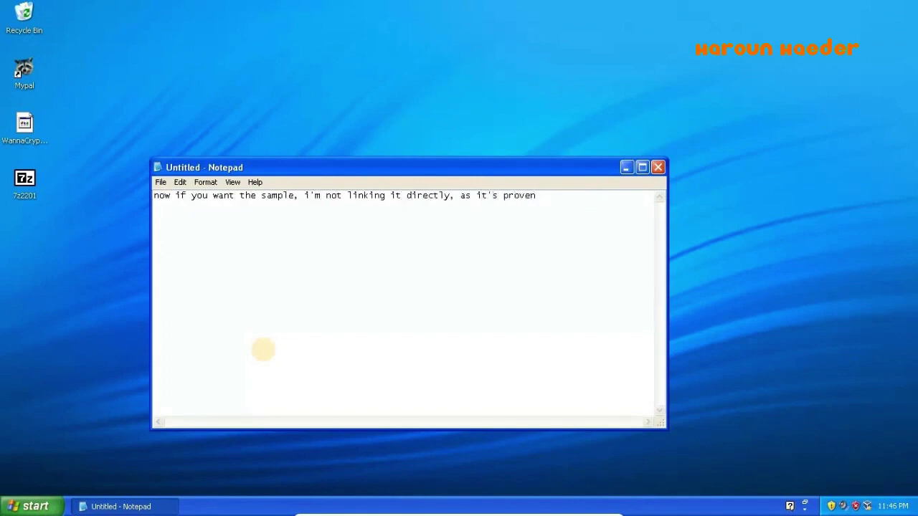
text( very dangerouoy your files and never get them back ever D:)
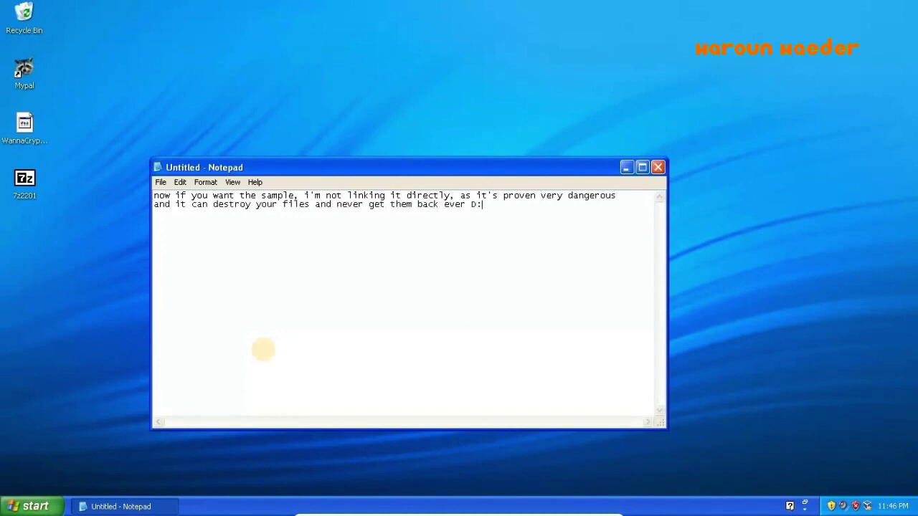
key(ctrl+a)
text(so you can instead g)
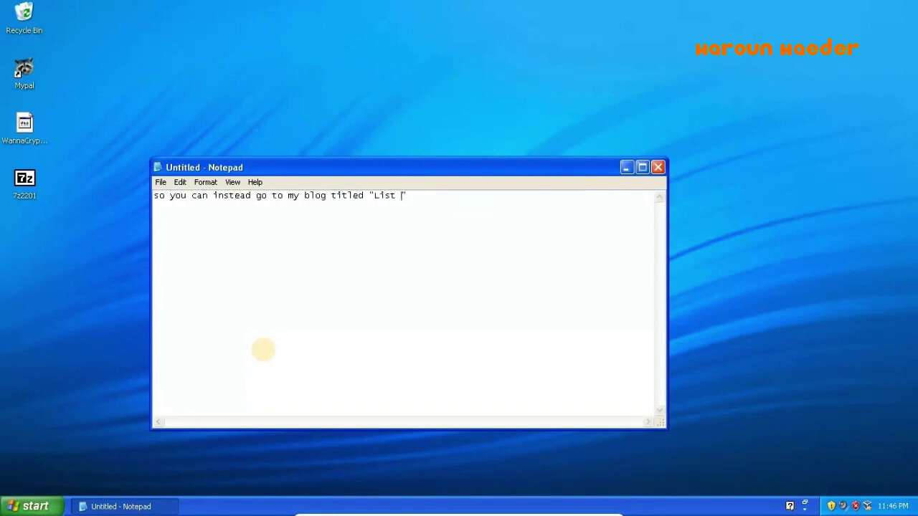
text(o to my blog titled "List of Malware Samples" and pick a malware sample that)
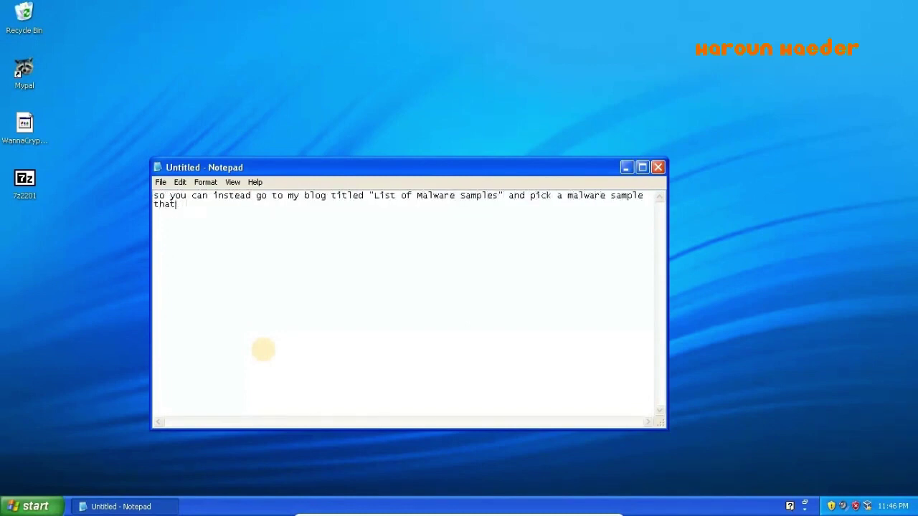
- Clear the note, type 'but first, we need to make some dummy files before running it.', and open Paint
key(ctrl+a)
key(BackSpace)
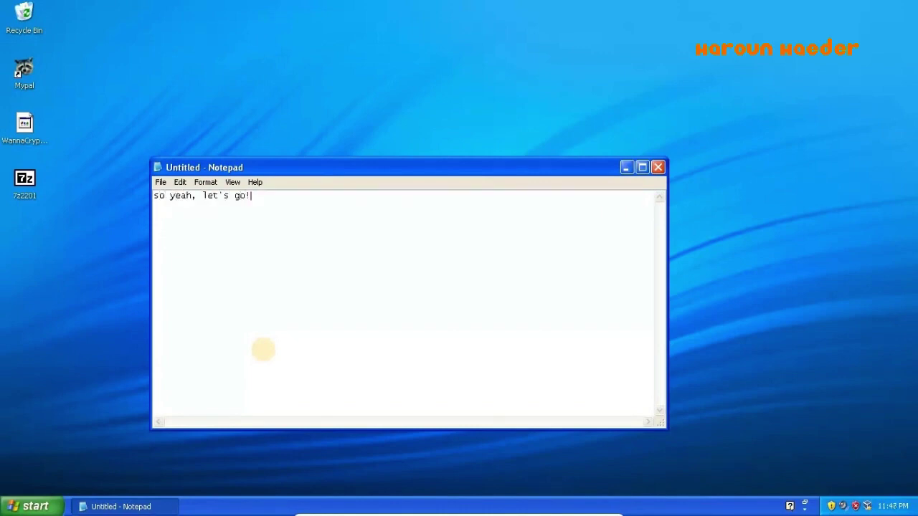
key(ctrl+a)
key(BackSpace)
text(but first, we need to make some dummy files befor)
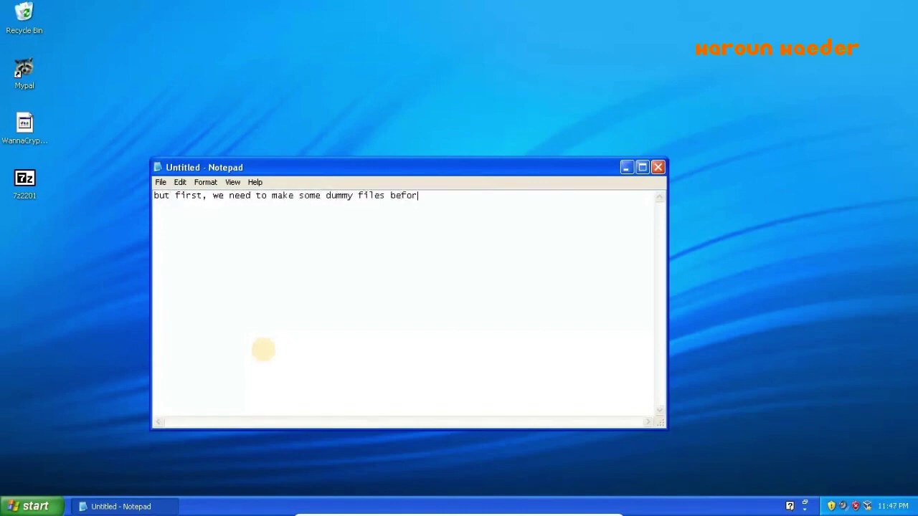
text(e running it.)
click(29, 506)
click(49, 373)
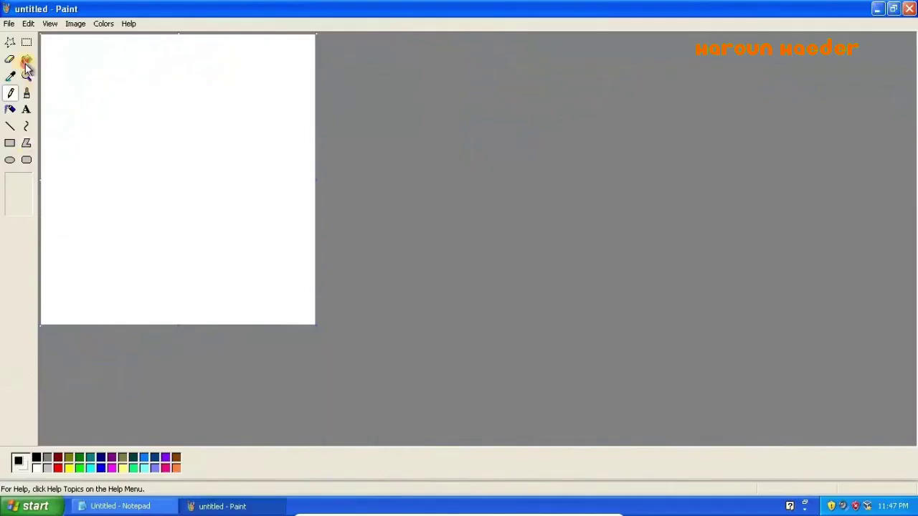
- Draw a smiley in Paint: yellow background, two solid black oval eyes and a straight mouth line
click(27, 59)
click(68, 468)
click(165, 231)
click(10, 160)
click(36, 457)
click(18, 207)
drag(66, 55, 167, 205)
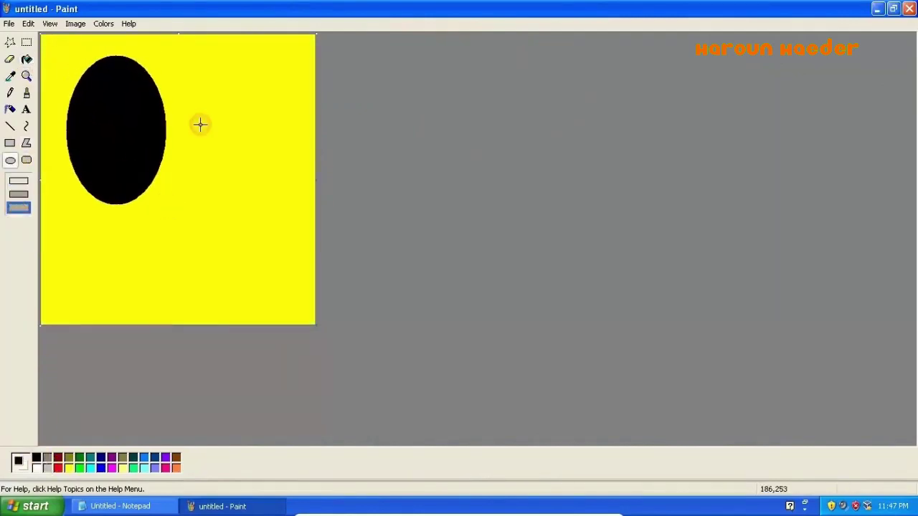
drag(199, 56, 292, 201)
click(10, 125)
drag(86, 256, 291, 256)
- Save the picture to the Desktop as 'smiley' and close Paint
key(ctrl+s)
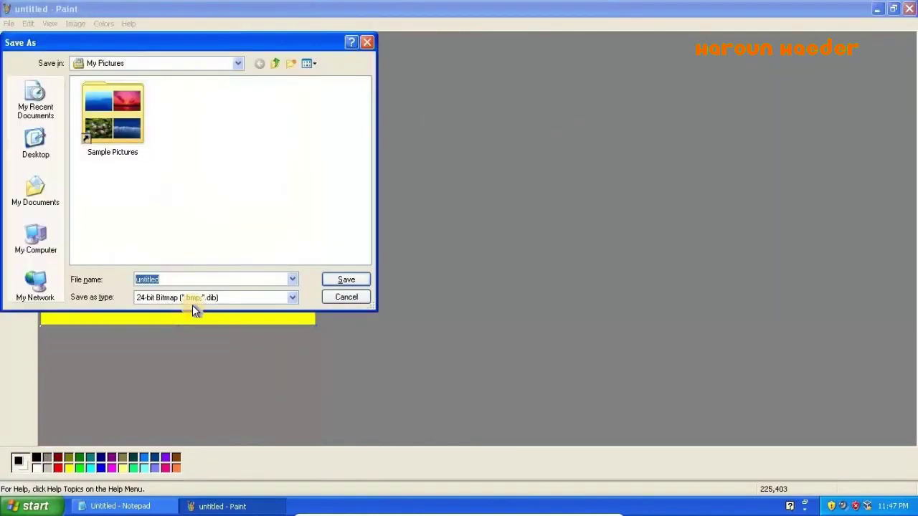
click(35, 143)
text(smiley)
key(Return)
click(909, 9)
- Create desktop text file 'very very important stuff' containing 'this is a very important text file!!!!!'
right_click(192, 208)
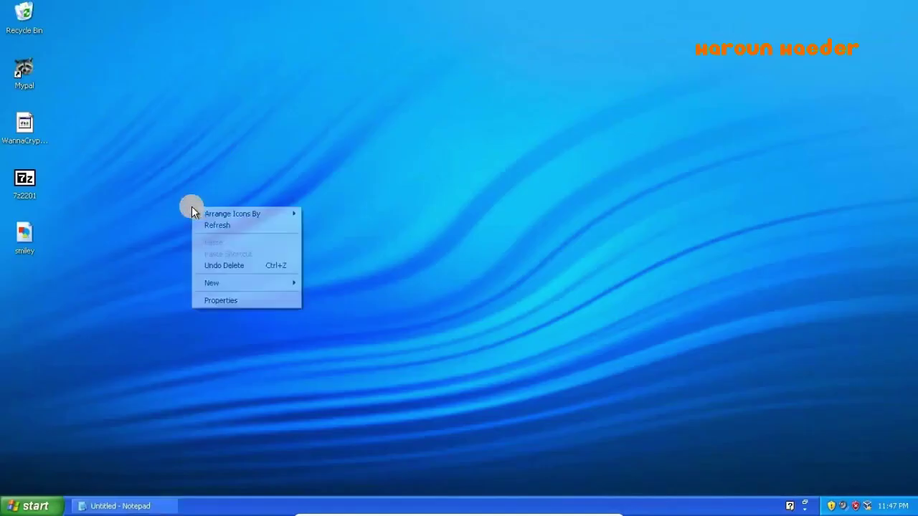
mouse_move(215, 282)
click(338, 362)
text(very very important stuff)
key(Return)
key(Return)
text(thi)
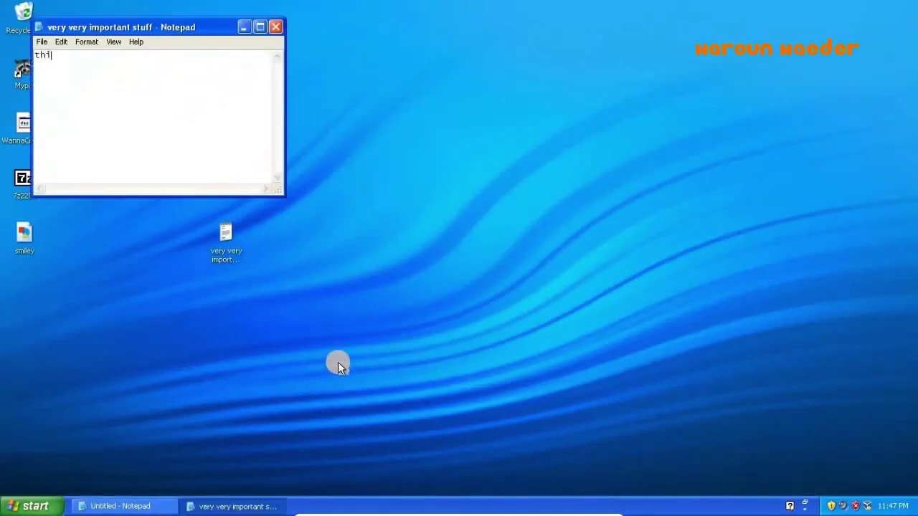
text(s is a very important text file!!!!!!!)
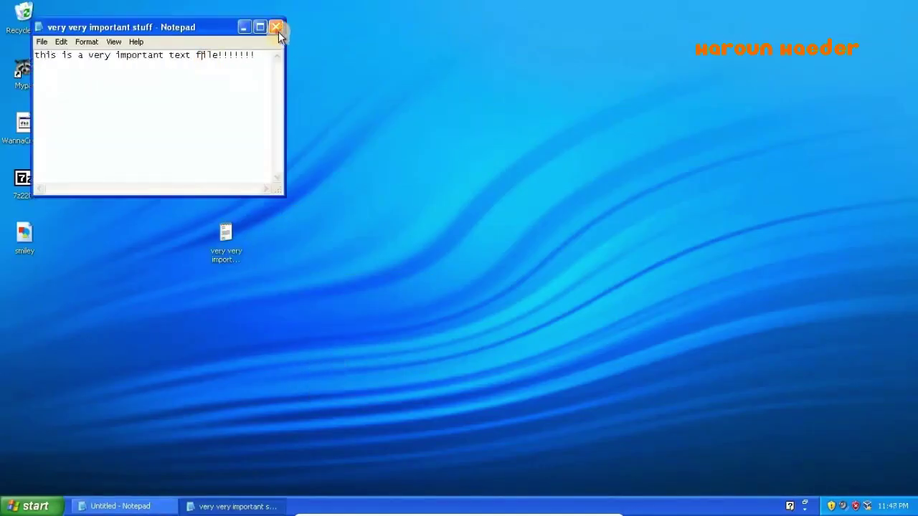
click(277, 28)
drag(24, 233, 229, 199)
- Create rich text document 'omg i never want to lose it plz' containing 'very important!!!!!'
right_click(240, 318)
mouse_move(340, 395)
click(395, 465)
text(o)
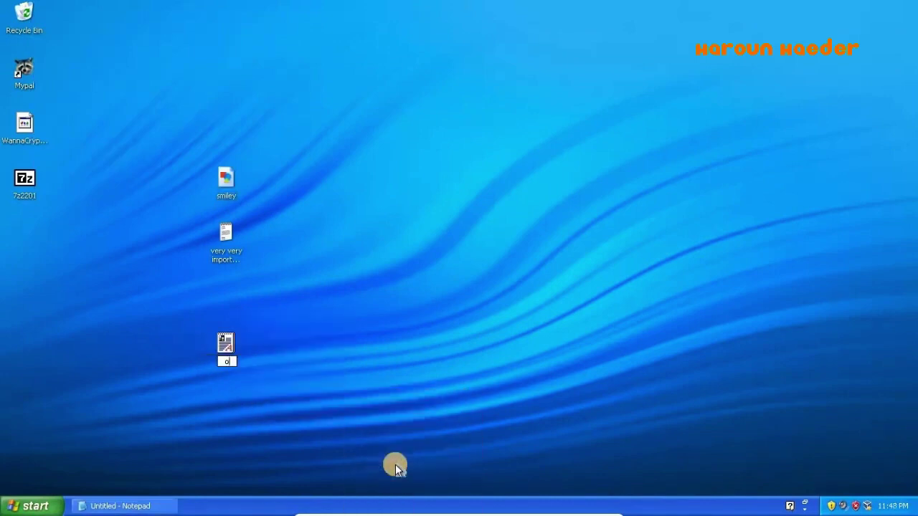
text(mg i never want to lose it plz)
key(Return)
key(Return)
text(ver)
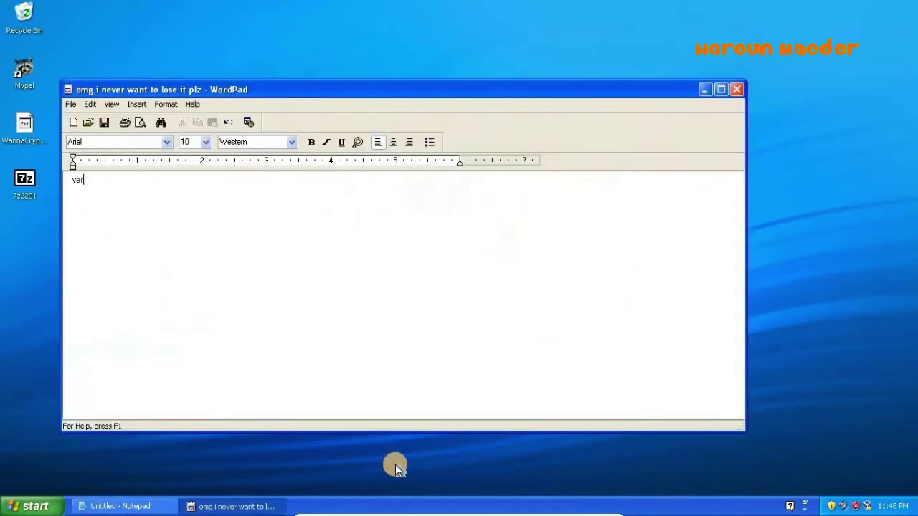
text(y important!!!!!)
click(736, 89)
right_click(23, 143)
- Extract the WannaCrypt archive with 7-Zip into a WannaCrypt0r folder, entering the archive password
mouse_move(57, 154)
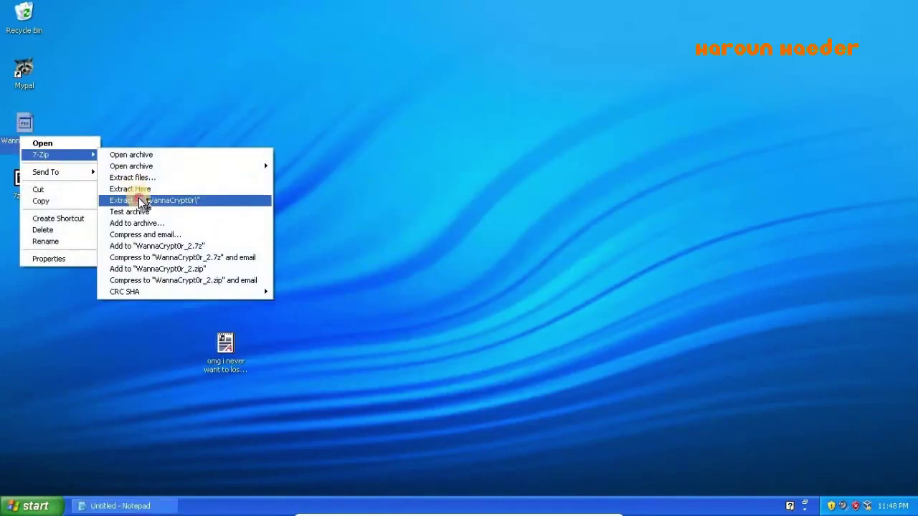
click(138, 199)
text(*******)
key(Return)
- In Notepad, explain the password is on the blog, then replace the text with 'i'm nning out'
click(139, 505)
text(not gonna t)
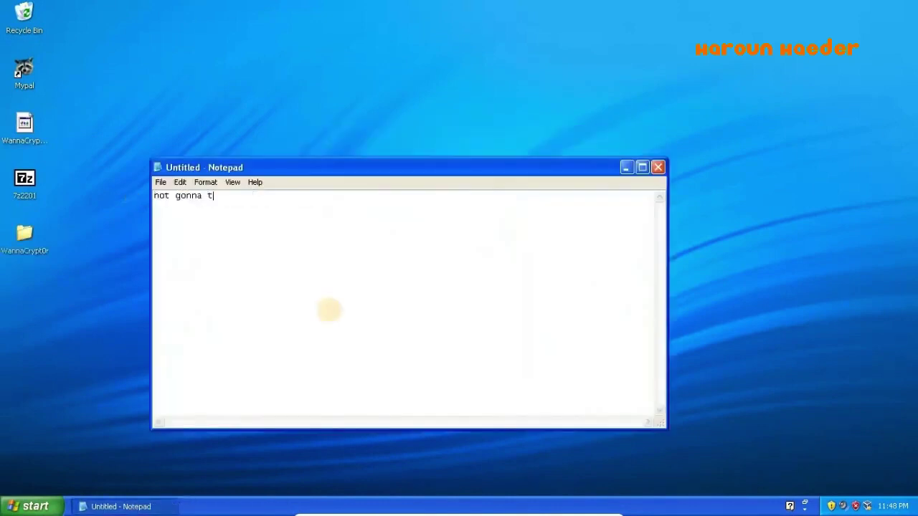
text(ell what you what the password is, because you ca)
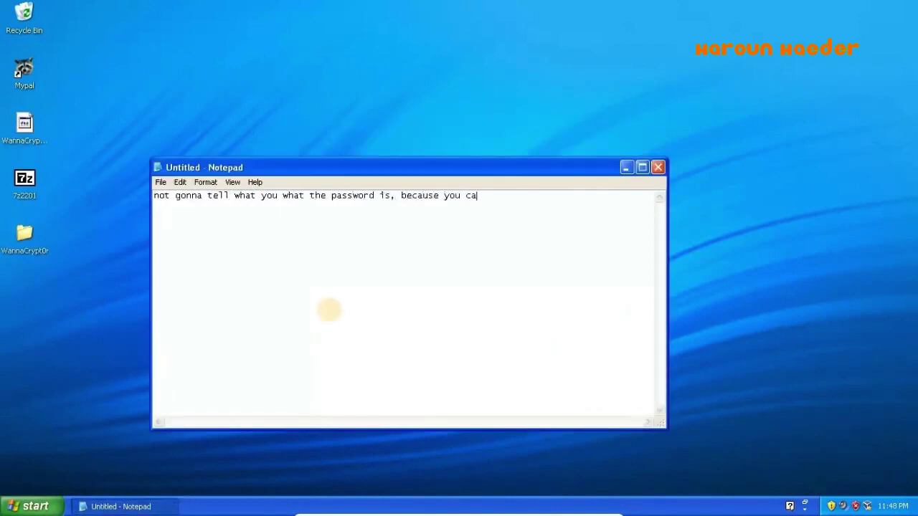
text(n go to that blog and find out the password your)
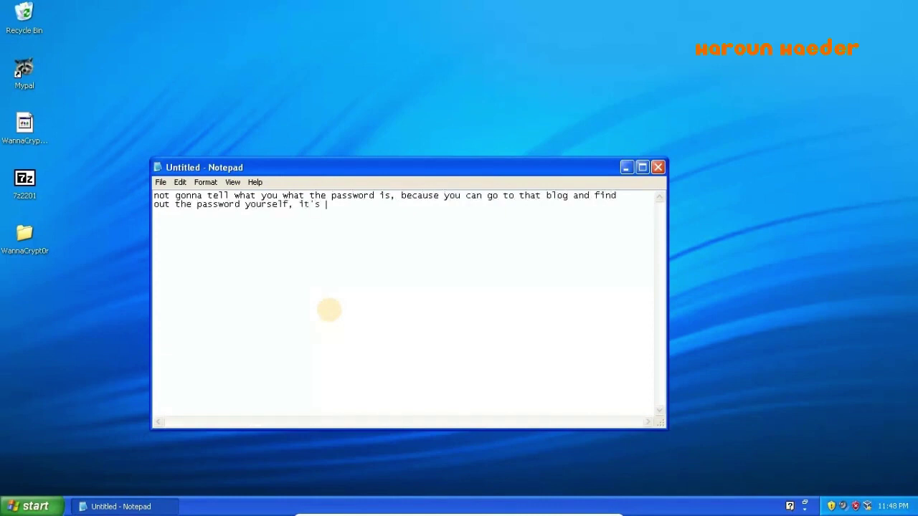
text(self, it's just not to get anyone into trouble/problems when trying)
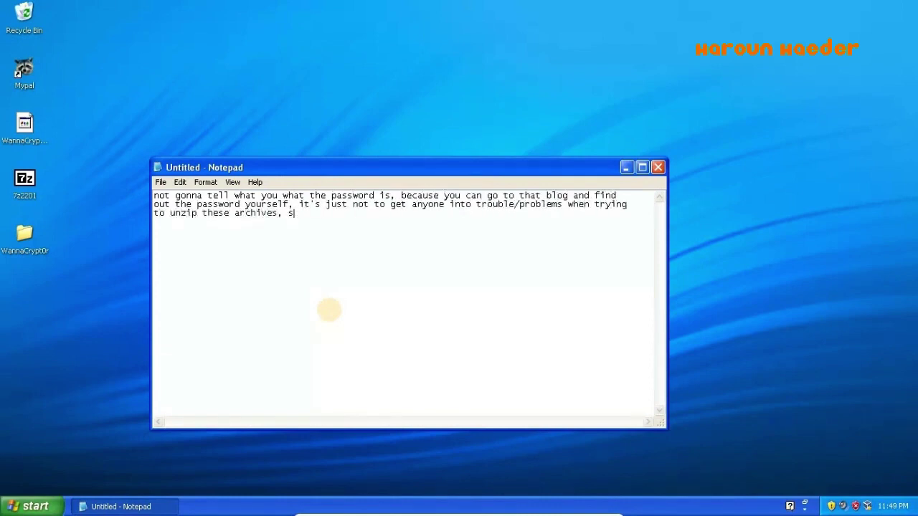
text(reful with yo)
key(ctrl+a)
- Type 'i'm nning out' in Notepad, then erase all of the note's text
text(i'm )
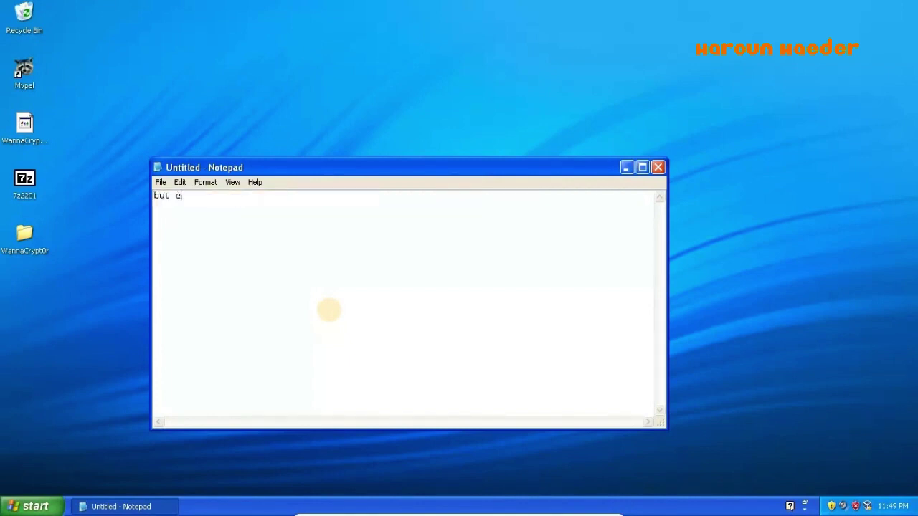
- In Notepad, explain the password is on the blog, then replace the text with 'i'm nning out'
- Type 'i'm nning out' in Notepad, then erase all of the note's text
text(nning out)
key(ctrl+a)
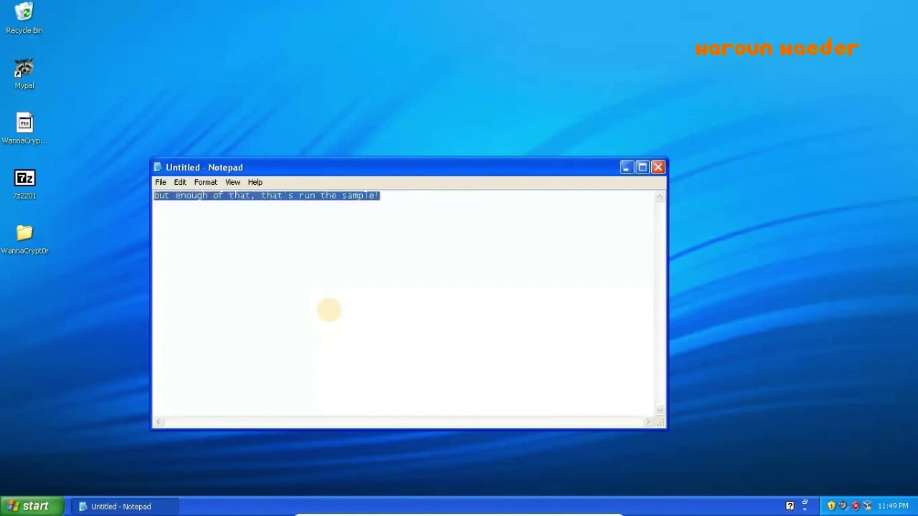
key(BackSpace)
- In the desktop's WannaCrypt0r folder, inspect the sample executable's Properties, including its version and summary details
click(626, 167)
double_click(25, 231)
right_click(265, 192)
click(279, 332)
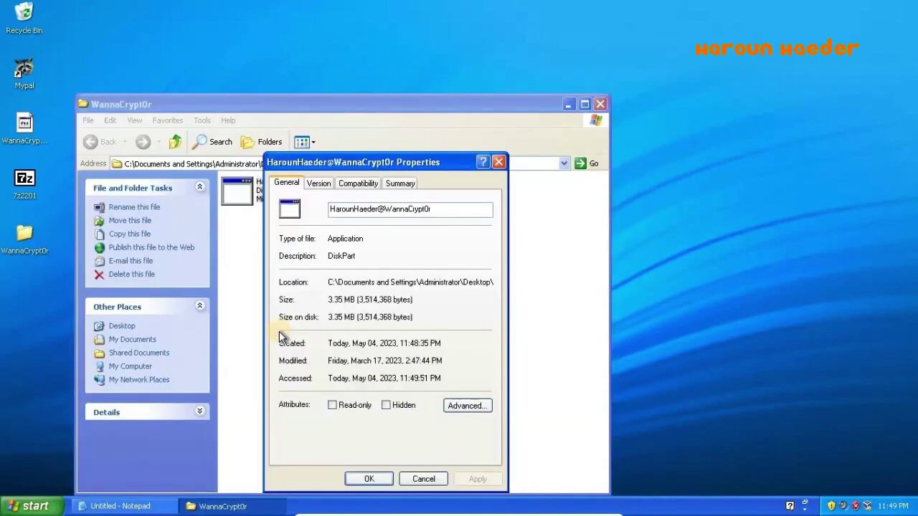
click(318, 182)
click(312, 316)
key(Down)
key(Down)
key(Down)
key(Down)
click(399, 183)
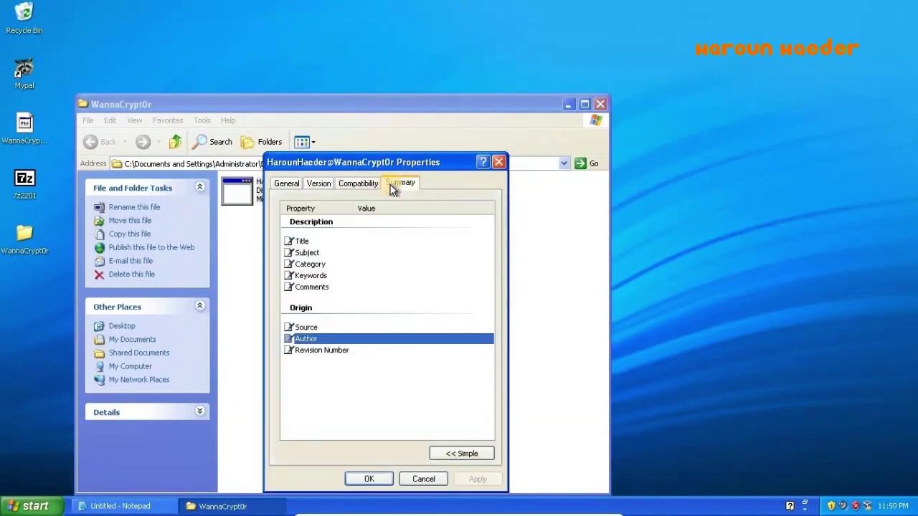
click(498, 162)
- Confirm in Network Connections that Local Area Connection is disabled, then hide the sample folder
click(29, 506)
click(180, 318)
click(263, 263)
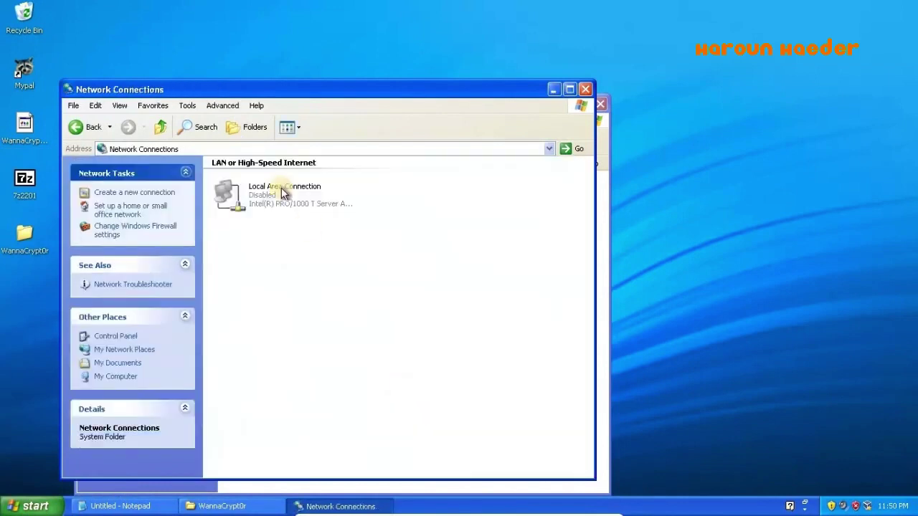
click(585, 91)
click(569, 103)
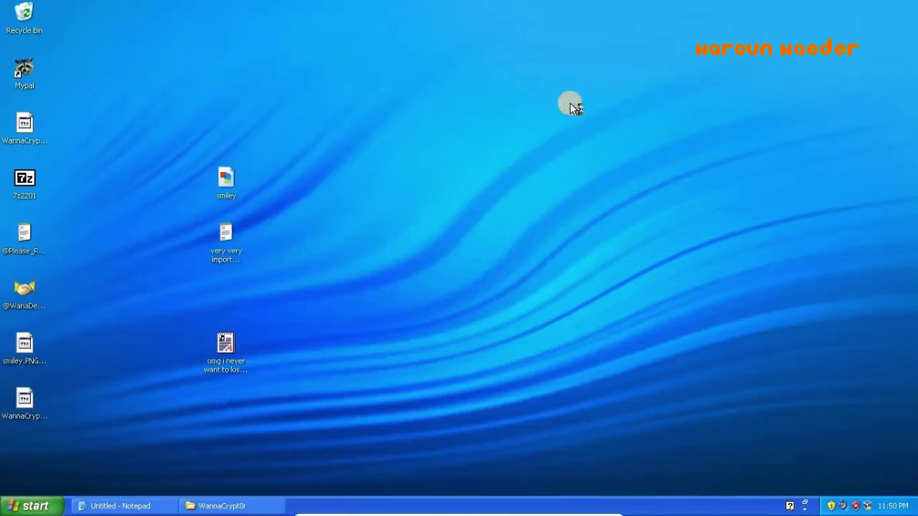
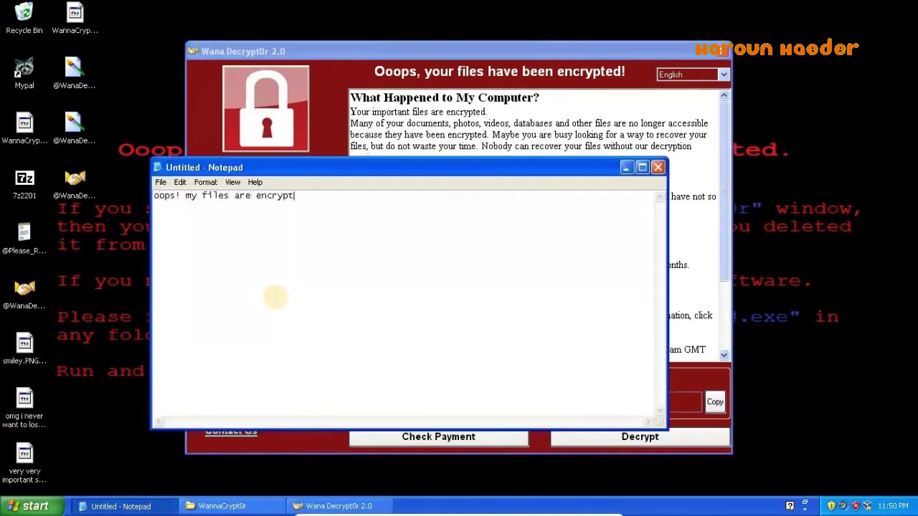
- Scroll the ransom text, switch the note language back to English, and run Check Payment
click(401, 140)
scroll(577, 270, down, 3)
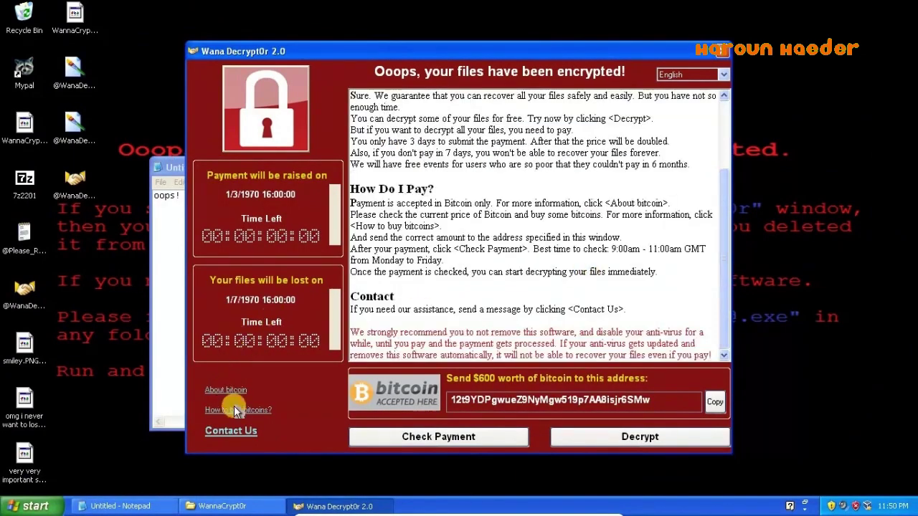
scroll(722, 231, up, 3)
scroll(690, 74, down, 5)
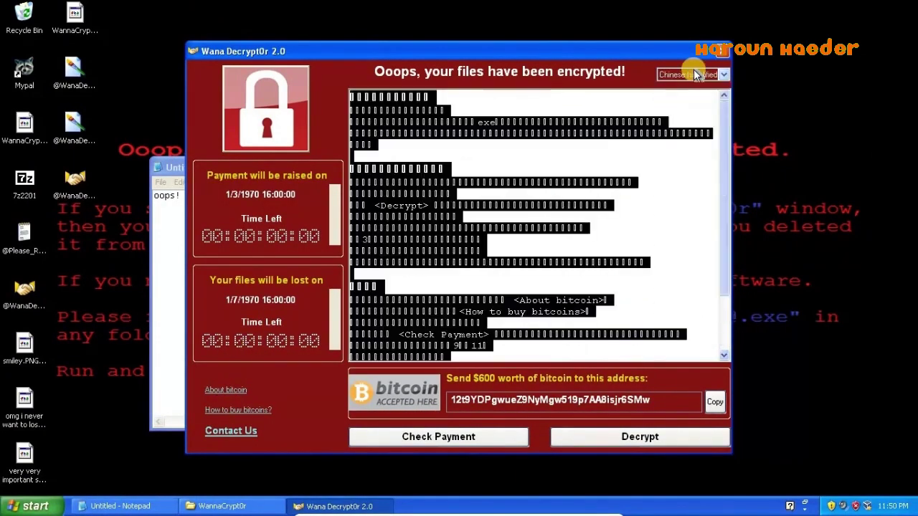
click(694, 74)
scroll(691, 74, down, 2)
click(673, 87)
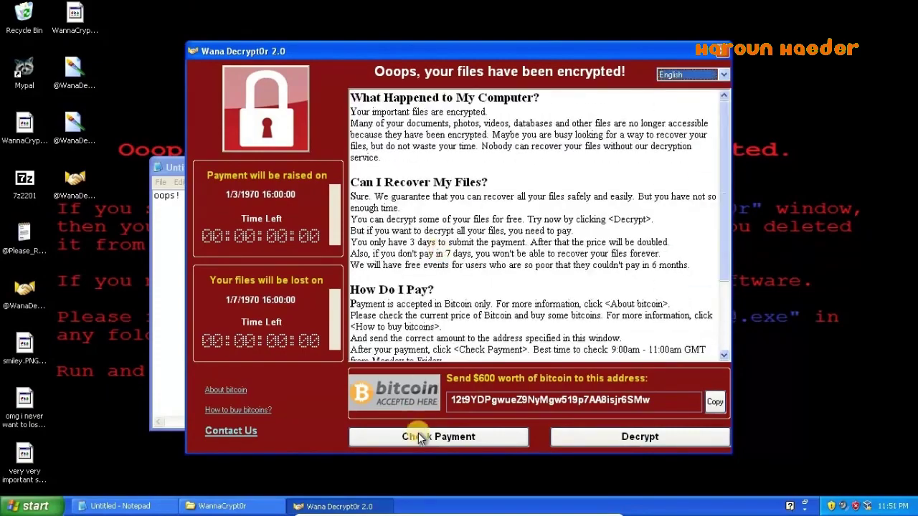
click(410, 435)
- Replace the Notepad note with 'since the servers are down,' and move Notepad below the ransom window
key(alt+Tab)
drag(298, 167, 577, 313)
key(ctrl+a)
text(since the servers are down,)
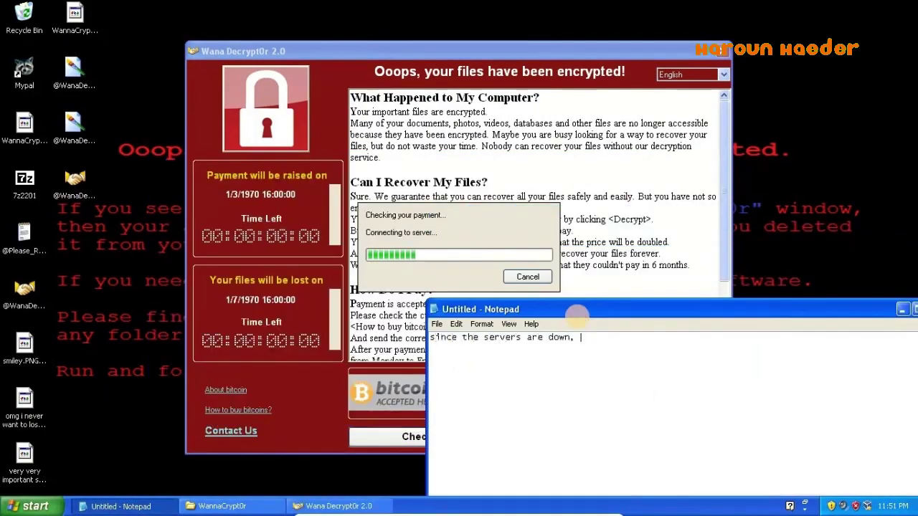
key(alt+Tab)
drag(781, 309, 491, 458)
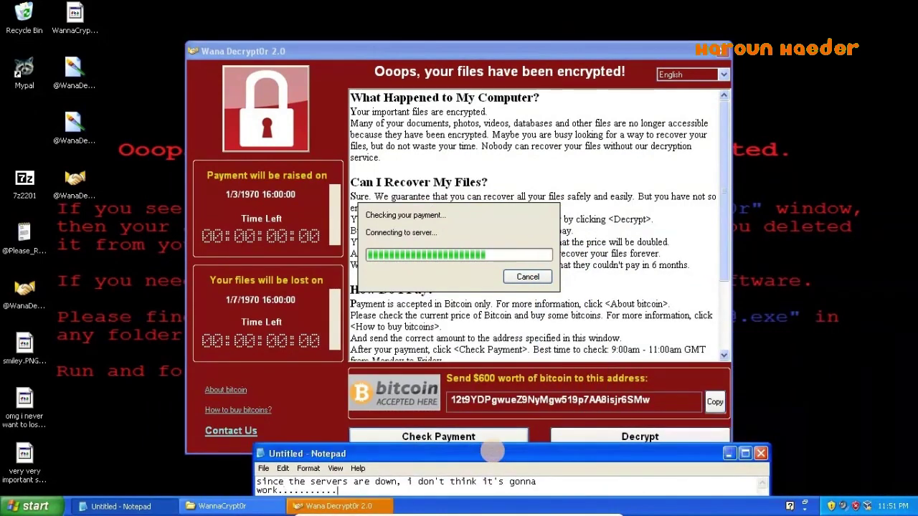
click(24, 343)
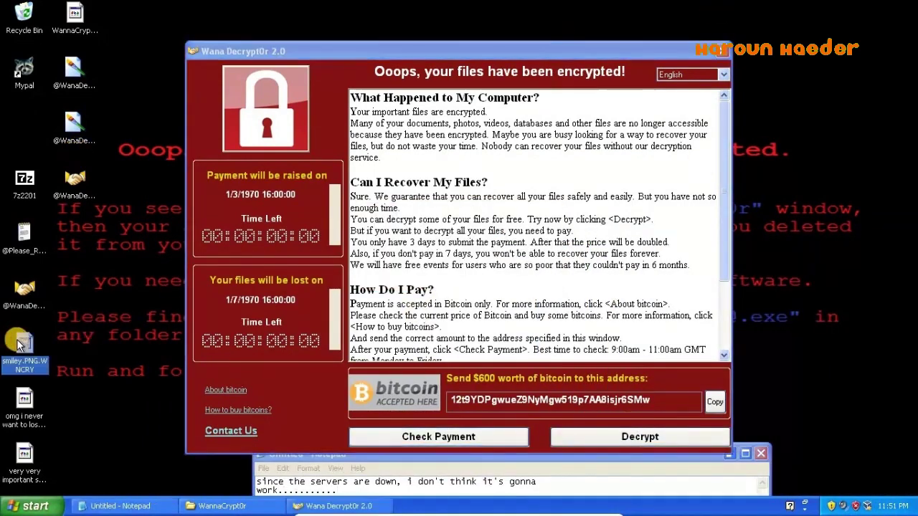
- Browse from My Pictures into the Sample Pictures folder, then close it
right_click(76, 318)
mouse_move(112, 394)
click(107, 431)
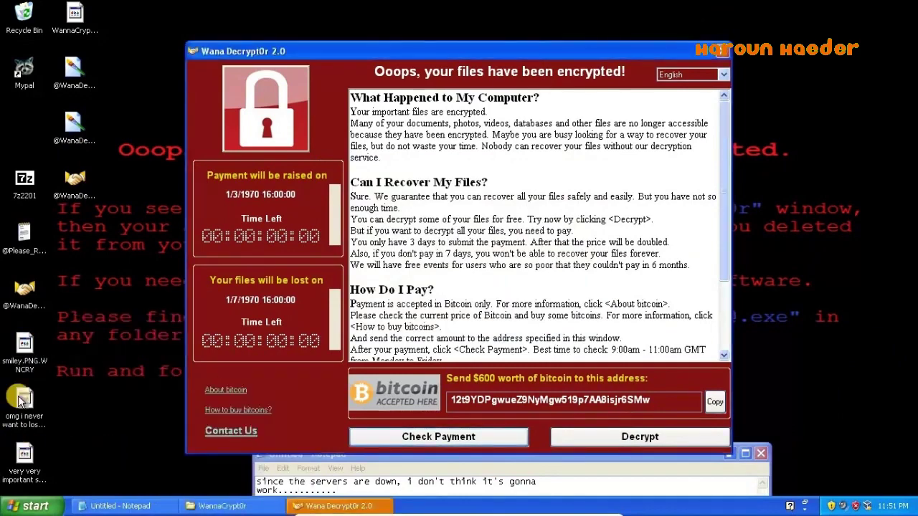
click(27, 506)
click(153, 263)
double_click(420, 207)
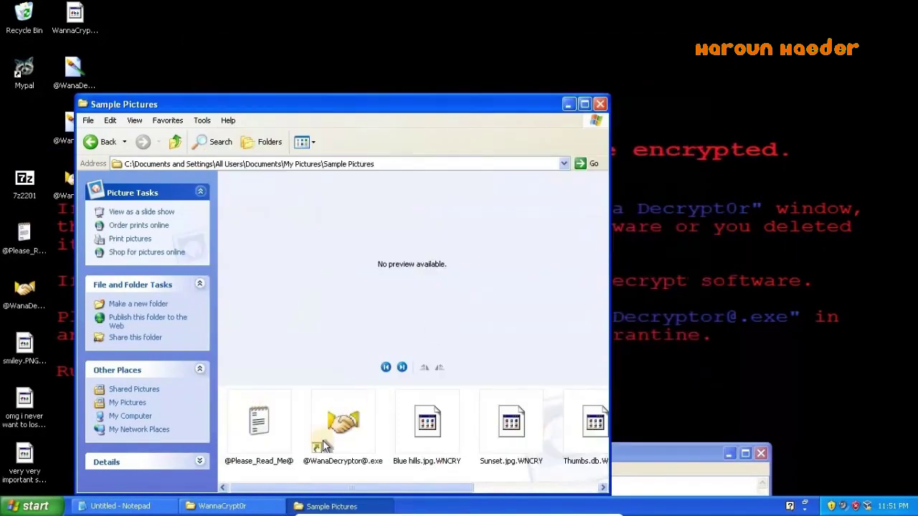
click(607, 96)
- Open 'very very important stuff.txt' with Notepad to show its encrypted contents
right_click(26, 454)
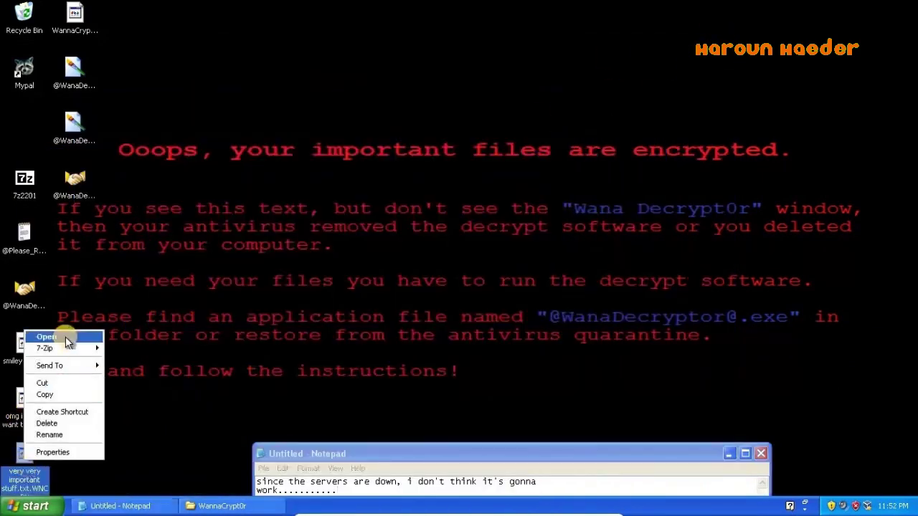
click(65, 336)
click(502, 392)
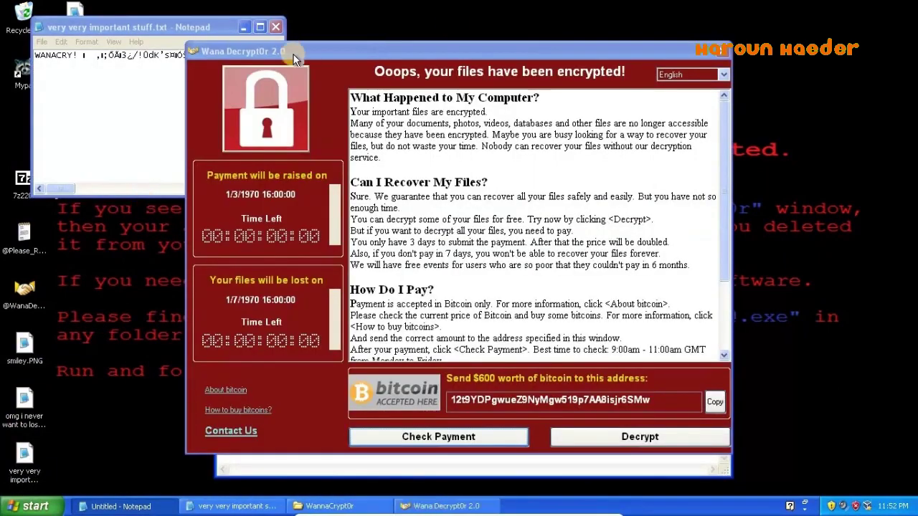
- Note 'yup, data is encrypted' and 'can't access unless they're encrypted.' in Notepad, then clear it
click(316, 257)
text(yup, data is encrypted D:)
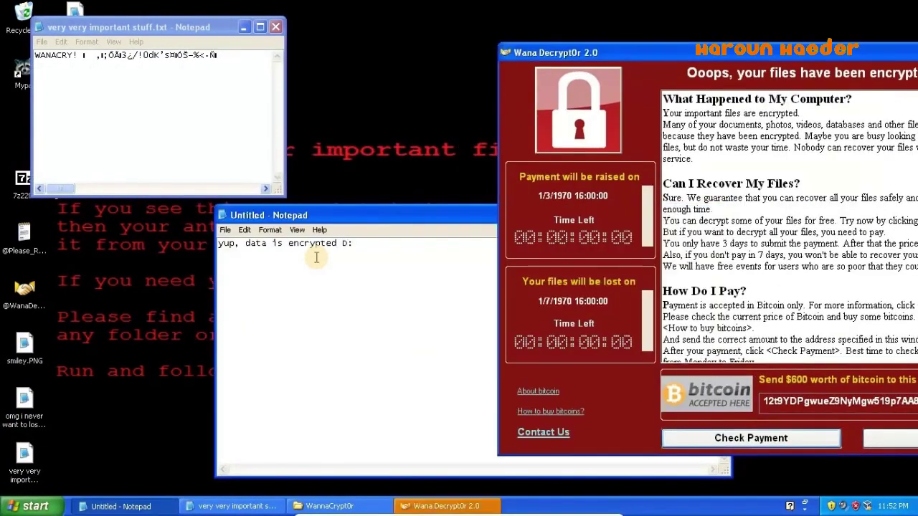
key(ctrl+a)
text(can't access unless they're )
text(encrypted.)
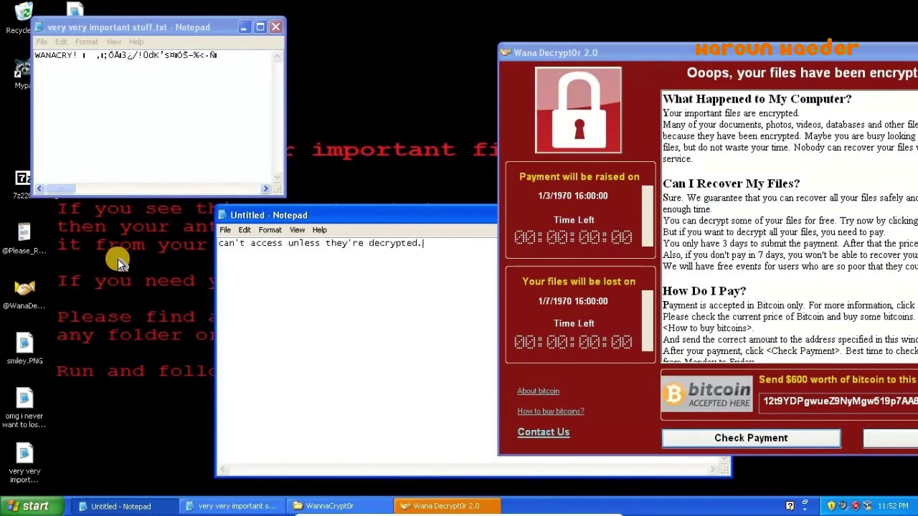
key(ctrl+a)
key(BackSpace)
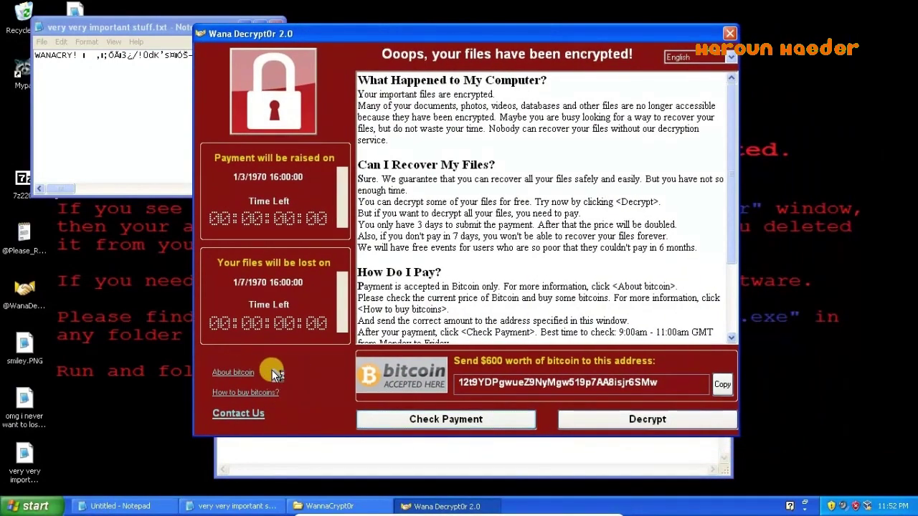
- Try the About bitcoin link and close the failed browser page
click(270, 369)
click(909, 7)
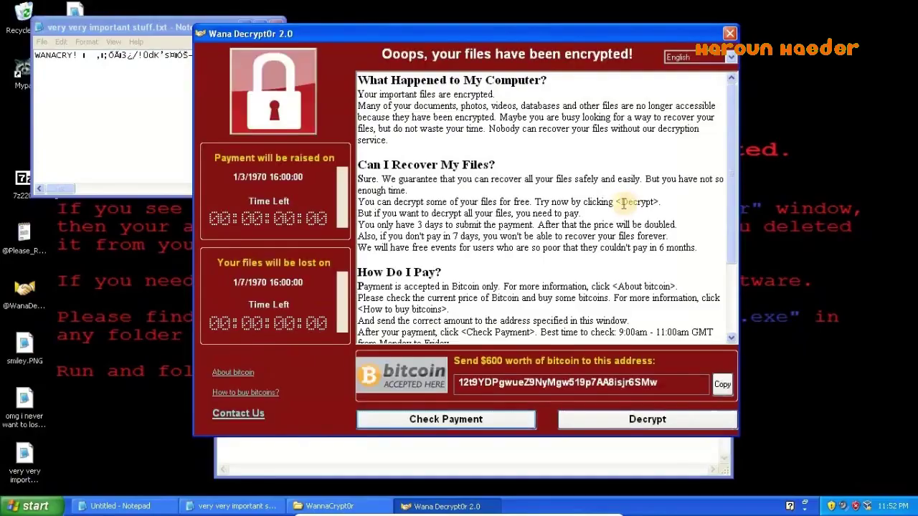
scroll(717, 264, down, 3)
- Attempt decryption twice from the Decrypt dialog, dismissing the Pay now warning, then close it
click(615, 420)
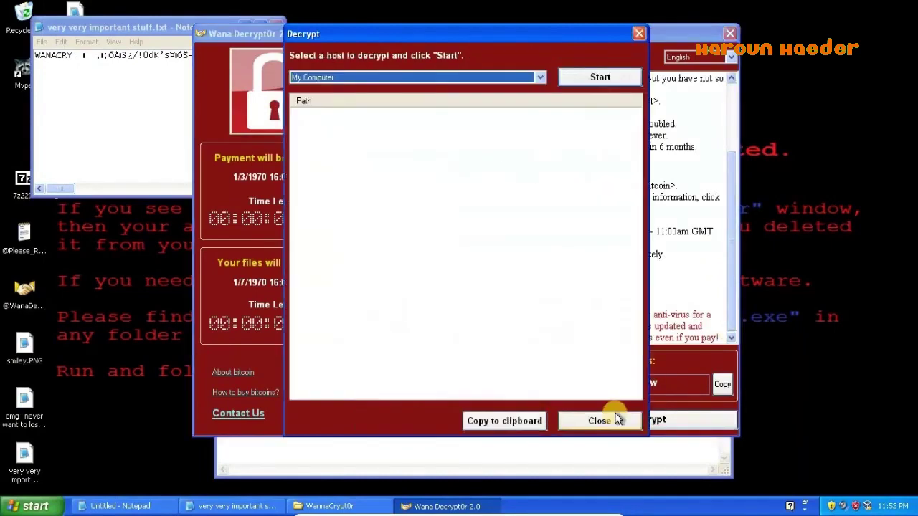
click(478, 294)
click(592, 78)
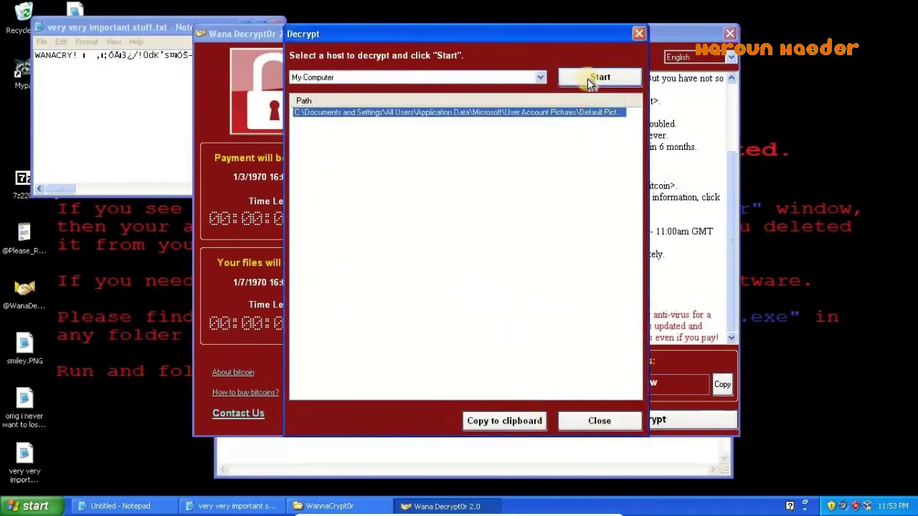
click(466, 292)
click(638, 33)
- Send a two-line Contact Us message reading 'jvtjvtjvtjvtvt8' to the attackers
click(238, 413)
text(jvtjvtjvtjvtvt8)
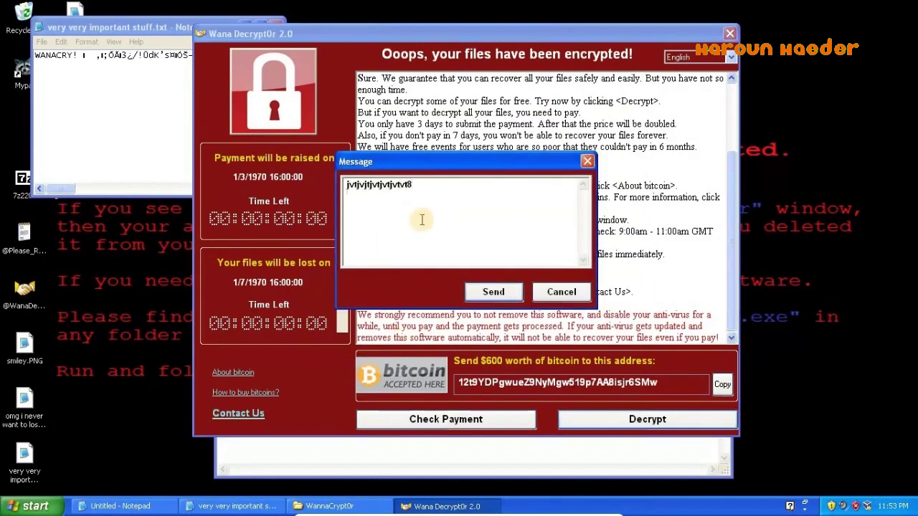
key(Return)
text(jvtjvtjvtjvtvt8)
click(476, 294)
- Note in Notepad 'i think the program cris about to' crash
click(357, 449)
text(i think t)
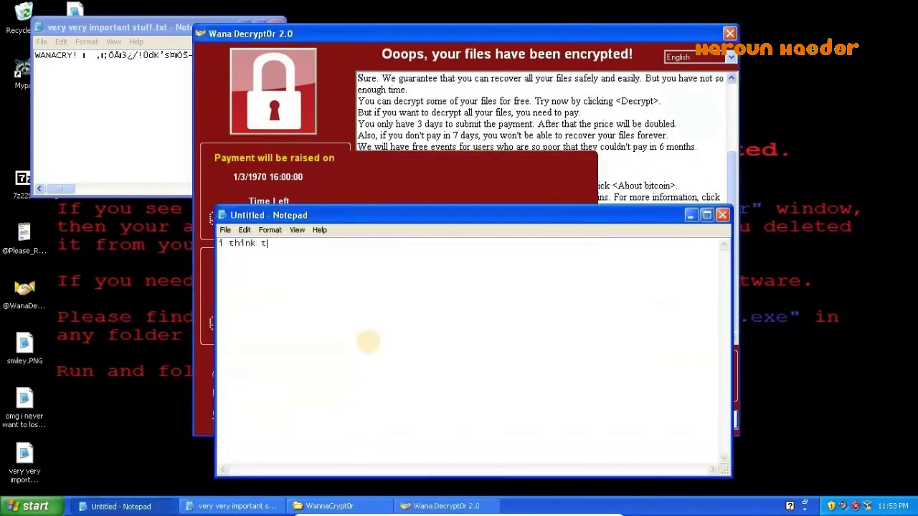
text(he program cris about to crash or someth)
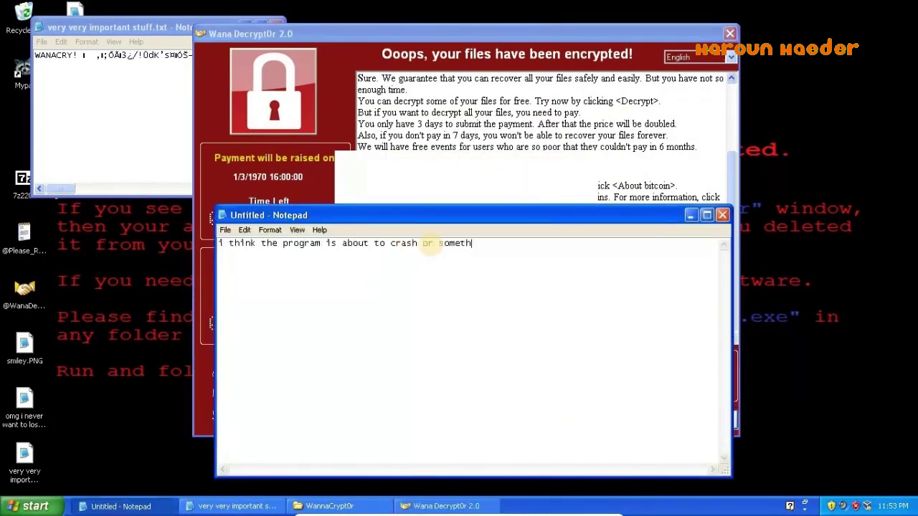
click(524, 134)
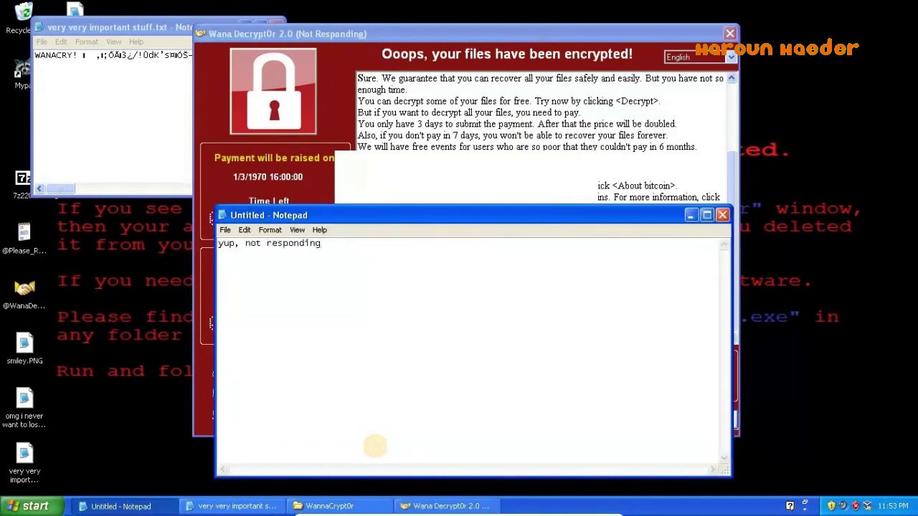
- End the unresponsive Wana Decrypt0r task from Task Manager
key(ctrl+alt+Delete)
click(78, 98)
click(121, 273)
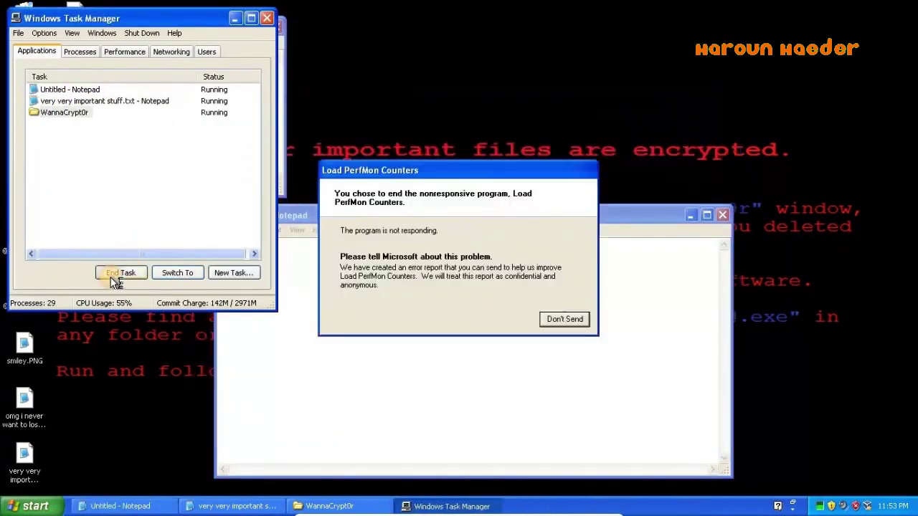
- Dismiss the error report, end the WanaCrypt0r process, and close Task Manager and the encrypted file
click(79, 51)
click(50, 104)
click(229, 270)
click(431, 304)
click(266, 18)
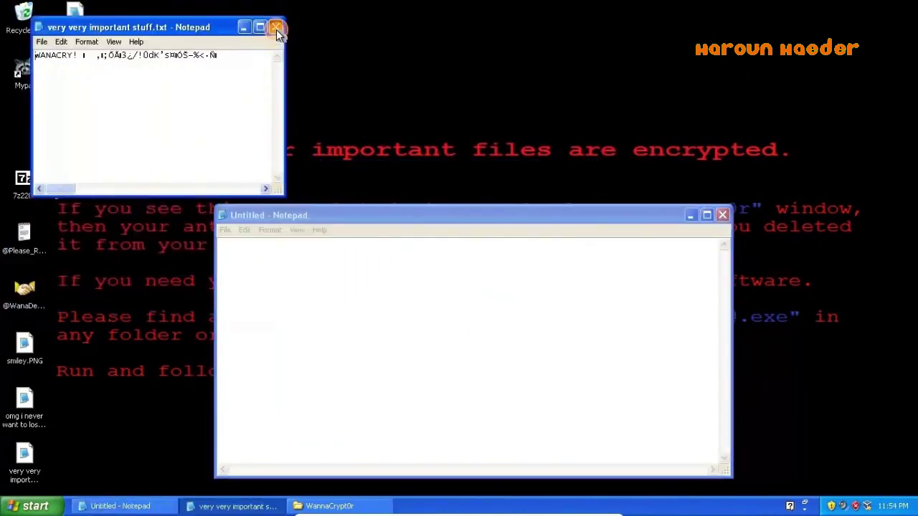
click(276, 30)
- Type closing notes 'everytime you kill i', 'I can do' and 'so thx fo' in the untitled note
text(everytime you kill i)
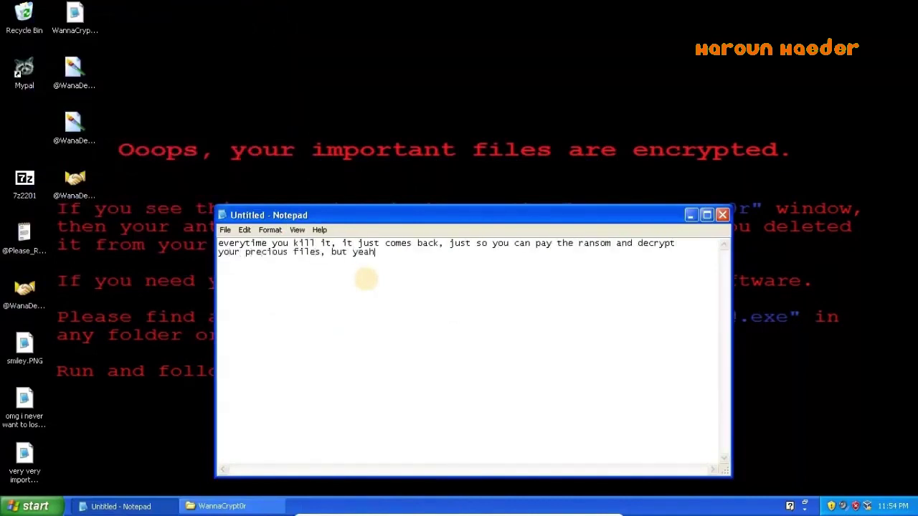
text(I can do)
key(ctrl+a)
text(so thx fo)
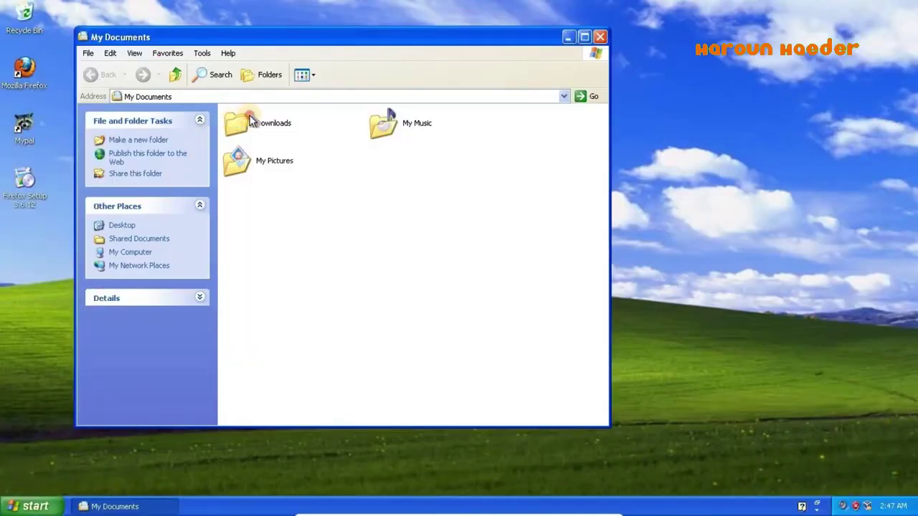
- Open Downloads and review the Heap41A application's General, Compatibility and Summary properties
click(250, 117)
double_click(249, 117)
drag(522, 219, 360, 111)
right_click(391, 124)
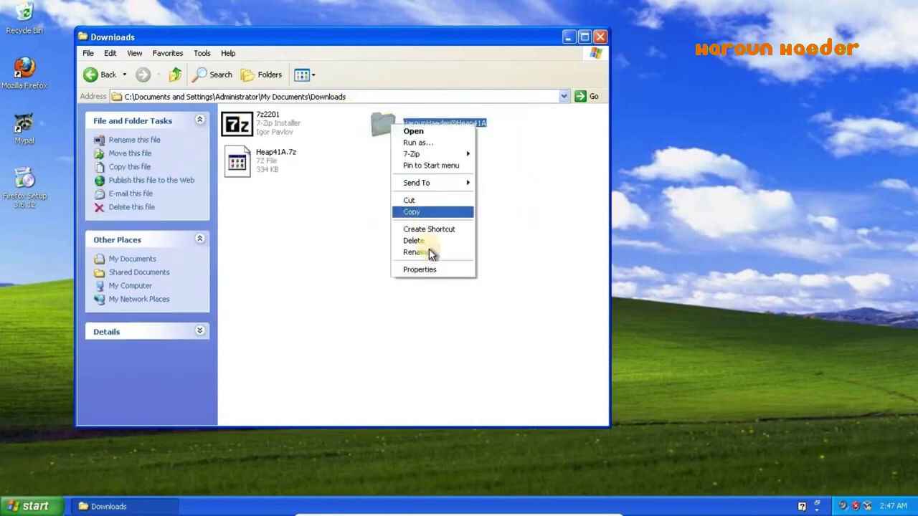
click(435, 270)
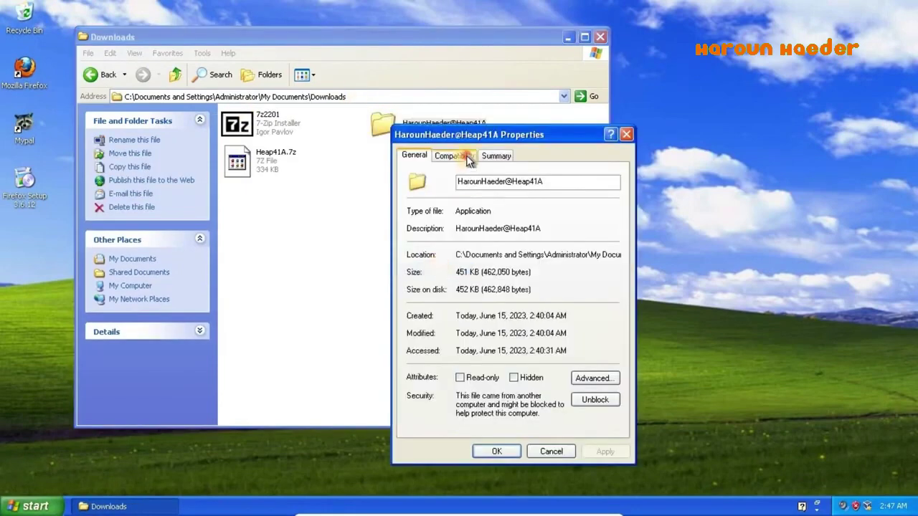
click(459, 156)
click(496, 155)
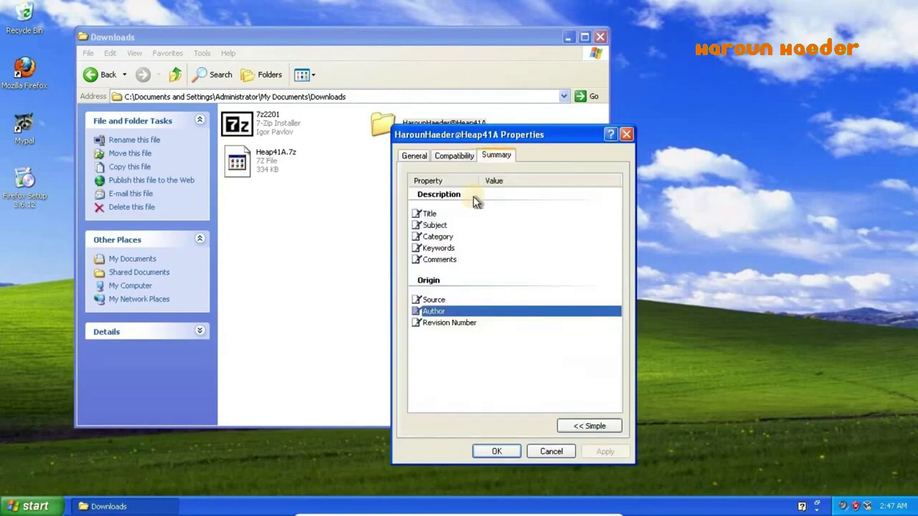
click(451, 261)
click(625, 136)
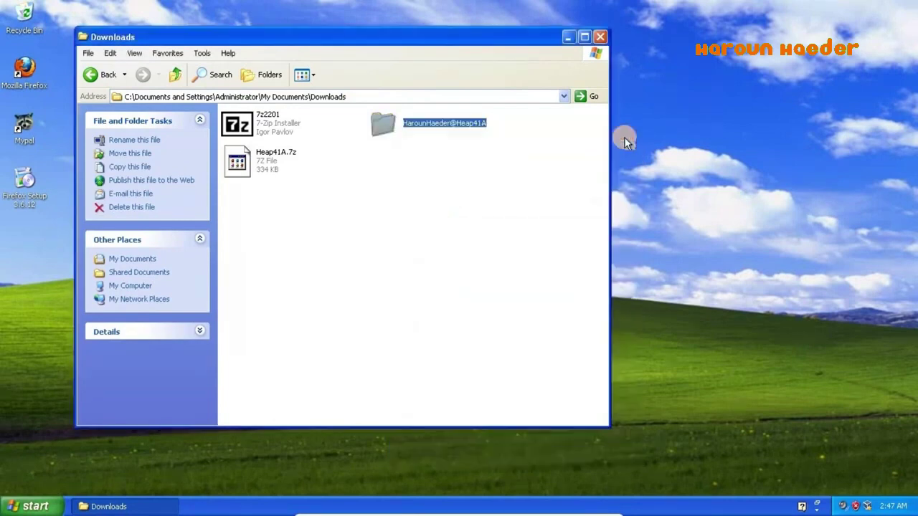
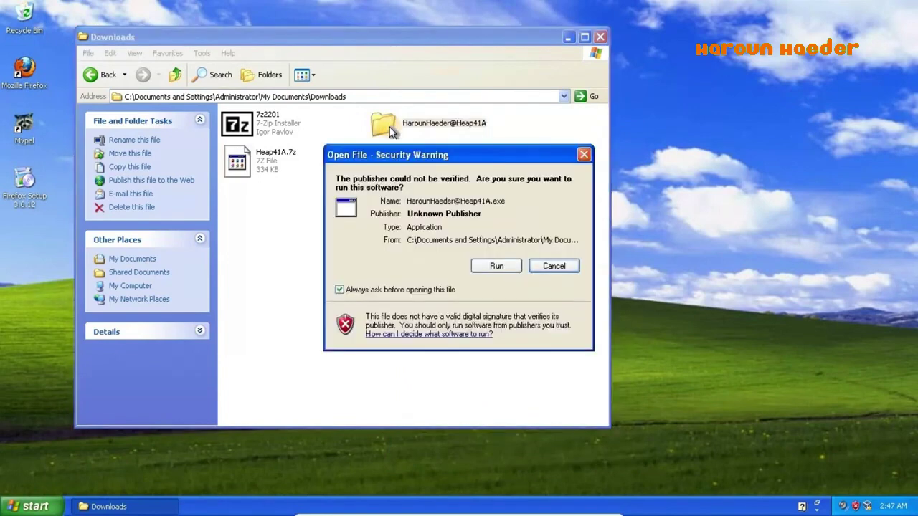
- Confirm the Heap41A security warning, then launch Firefox Setup 3.6.12 and accept its warning
click(502, 265)
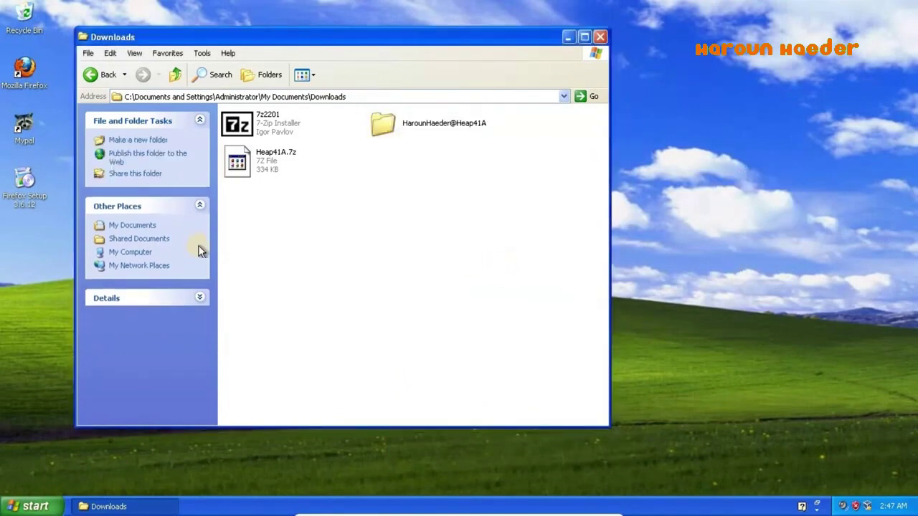
double_click(24, 180)
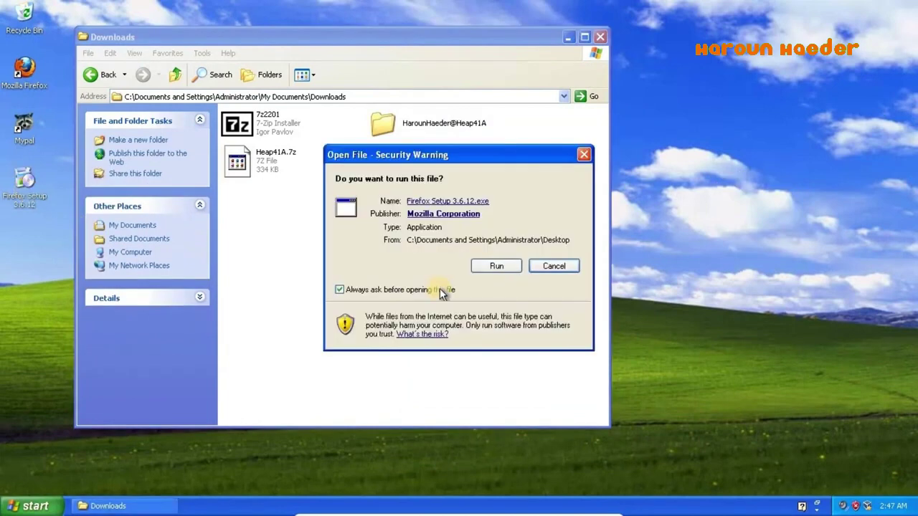
click(502, 265)
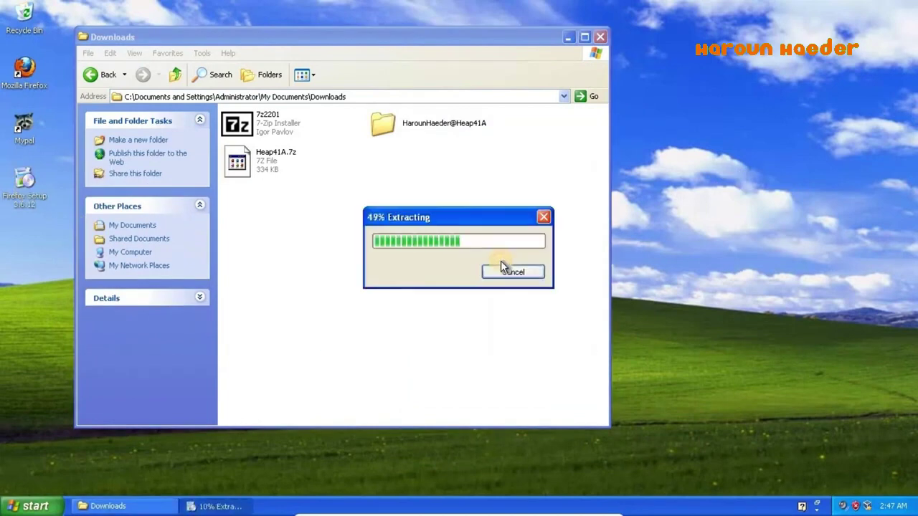
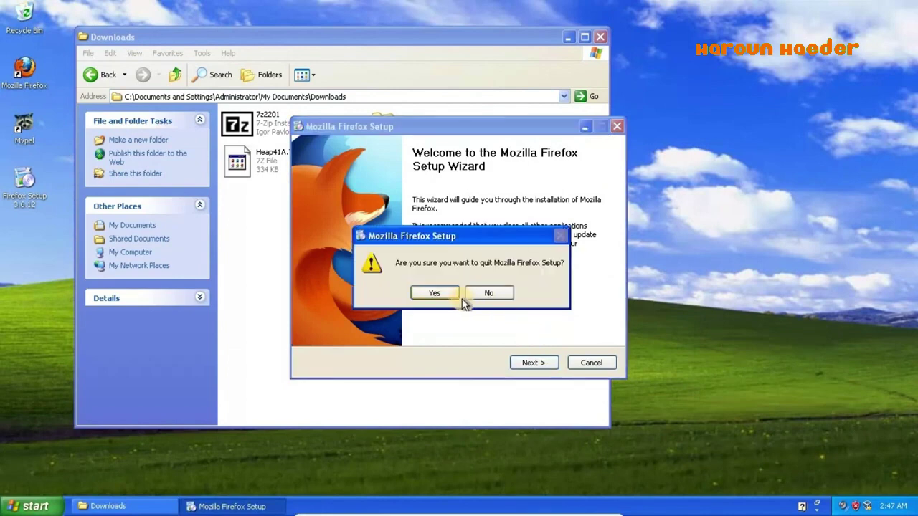
- Quit the Firefox installer after dismissing the Internet Explorer prank message
click(457, 294)
click(469, 313)
click(428, 293)
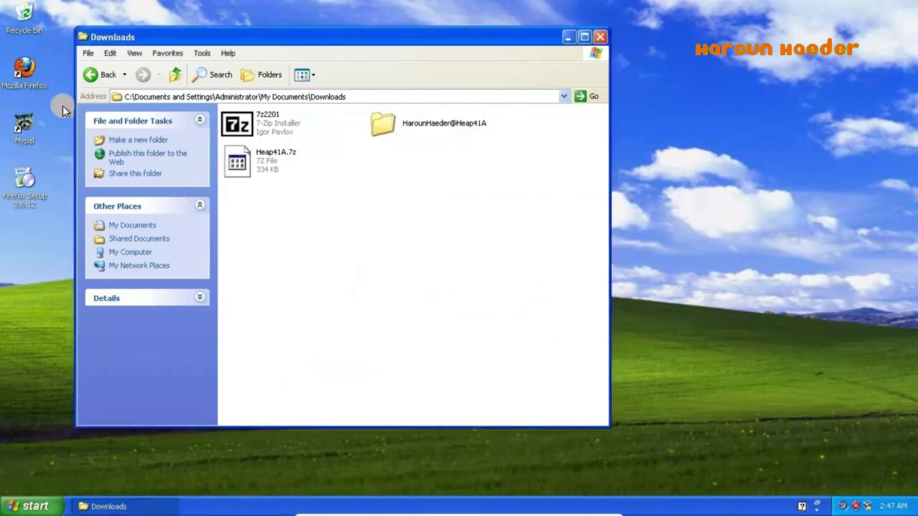
- Launch the browser on Google from its desktop shortcut, declining the default-browser prompt
click(26, 129)
double_click(25, 129)
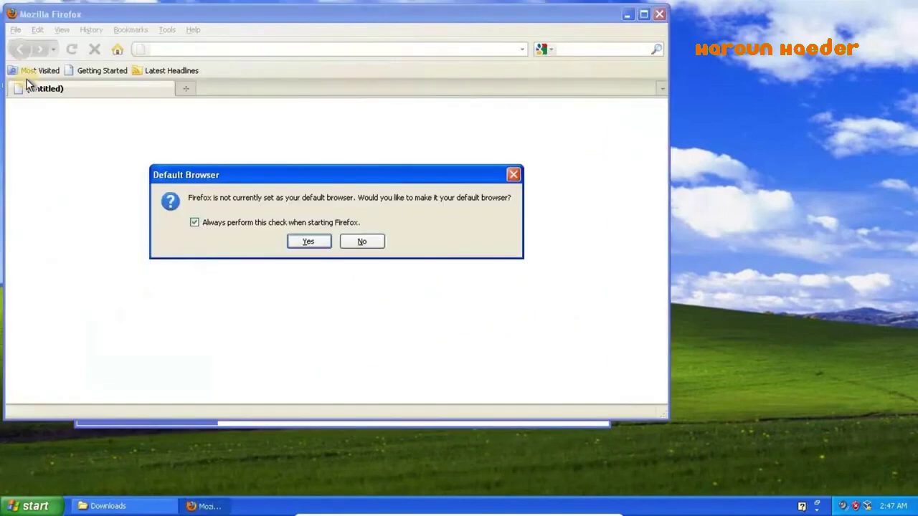
click(371, 241)
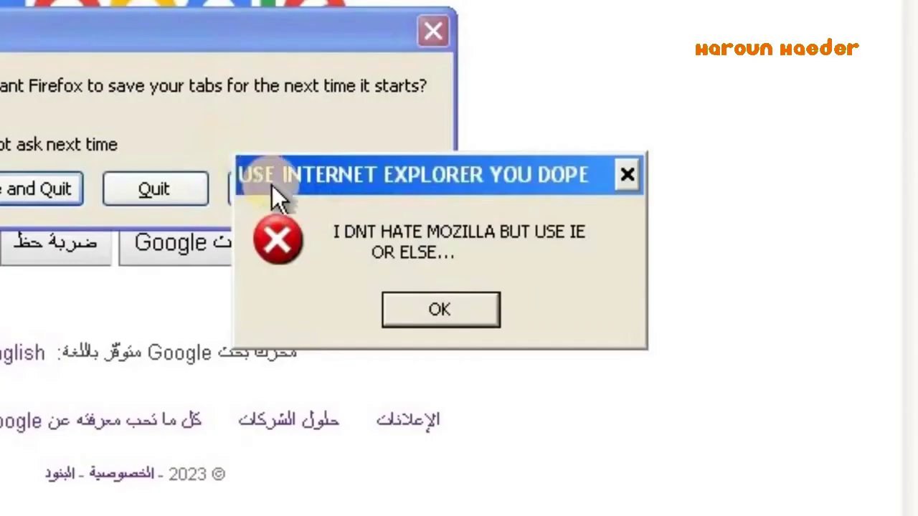
click(491, 312)
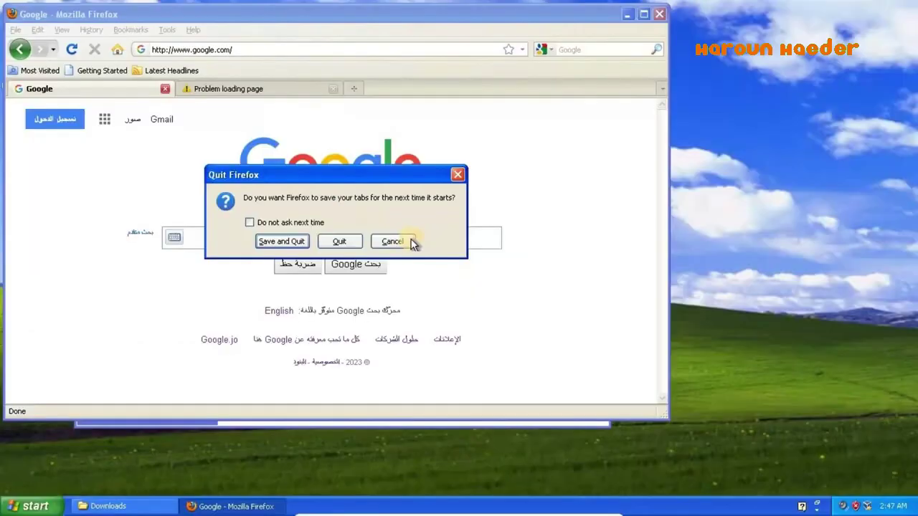
click(280, 188)
click(293, 51)
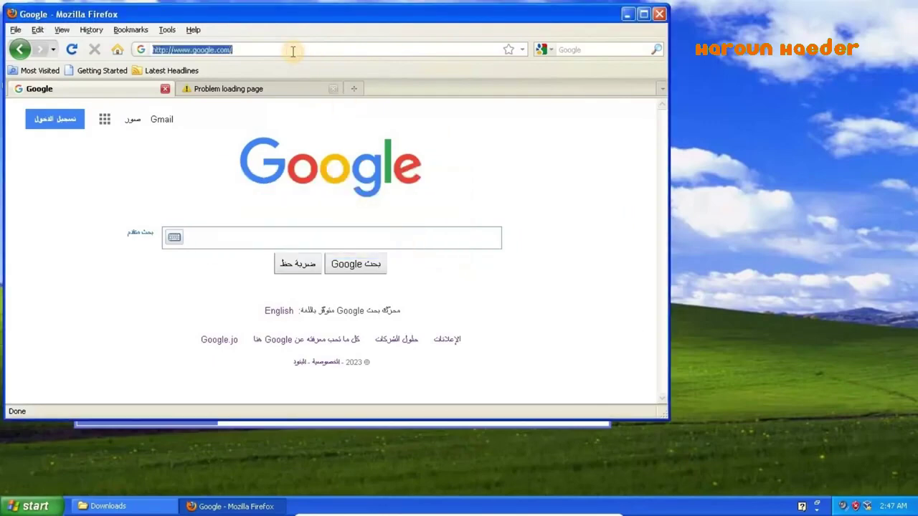
- Close Firefox without saving tabs and dismiss the prank message box
click(343, 241)
click(119, 147)
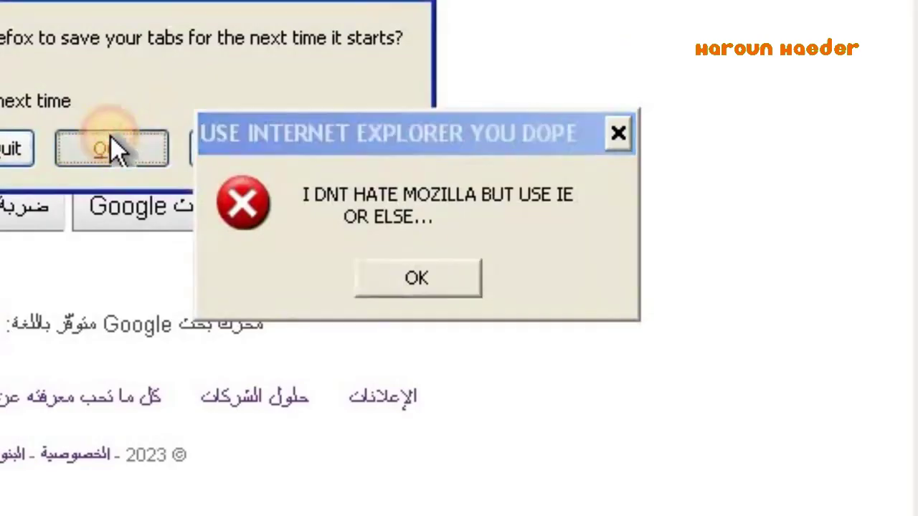
click(422, 279)
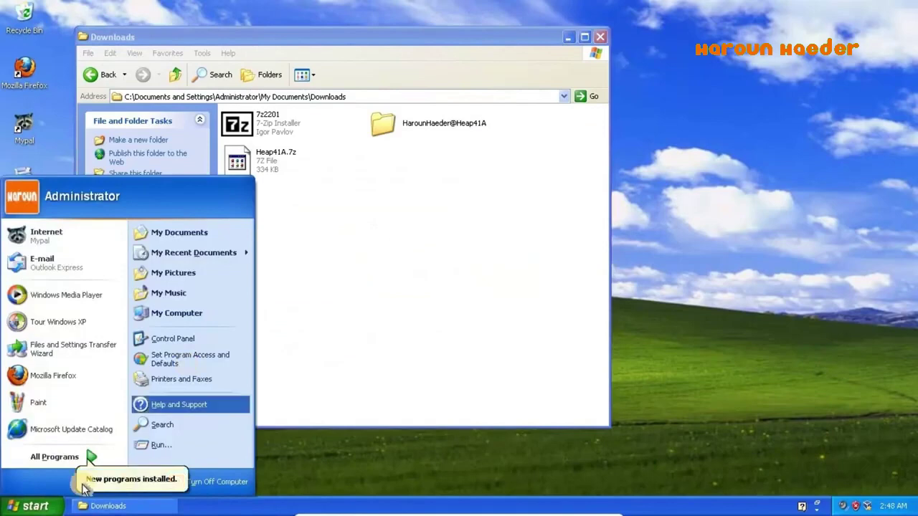
- Launch Internet Explorer from All Programs and enter youtube in the address bar
click(70, 456)
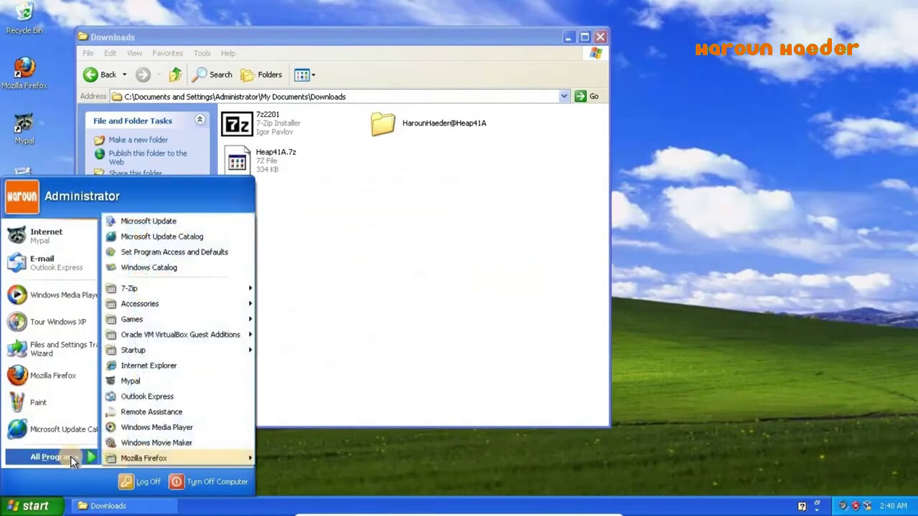
click(171, 369)
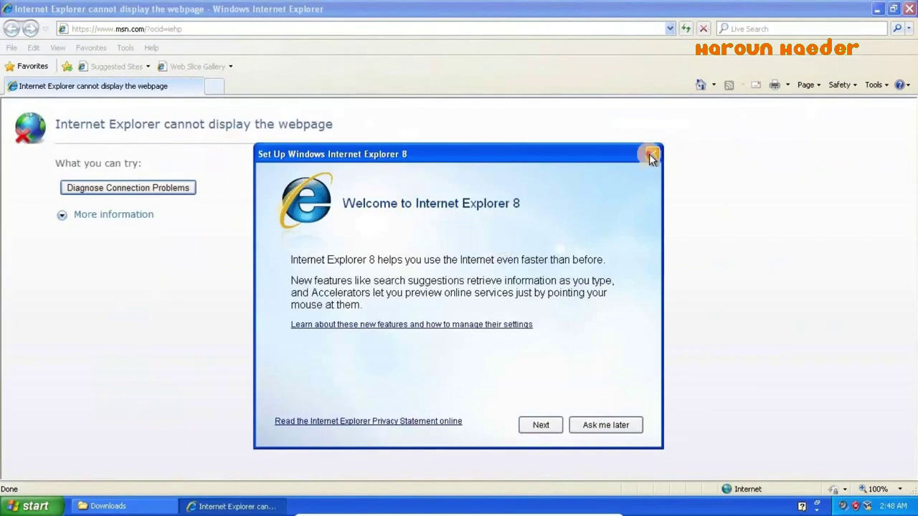
click(652, 155)
click(469, 29)
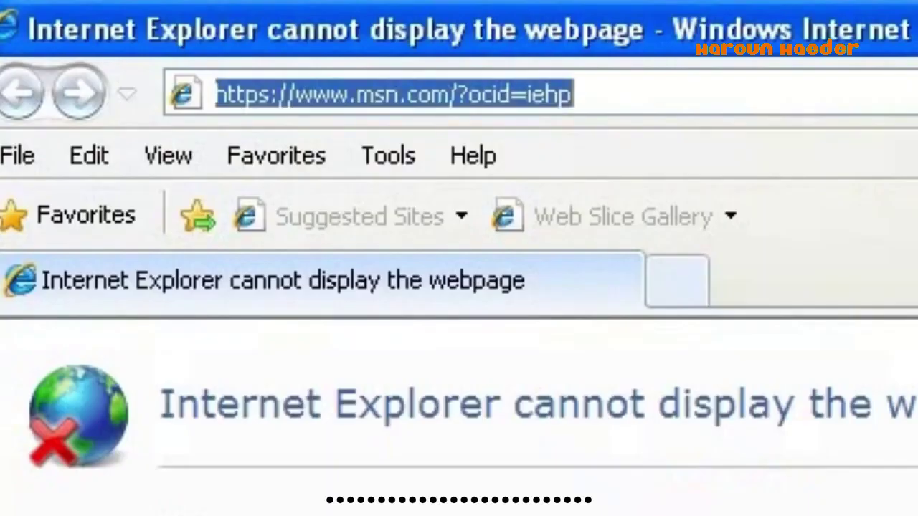
text(youtube is banned you fool)
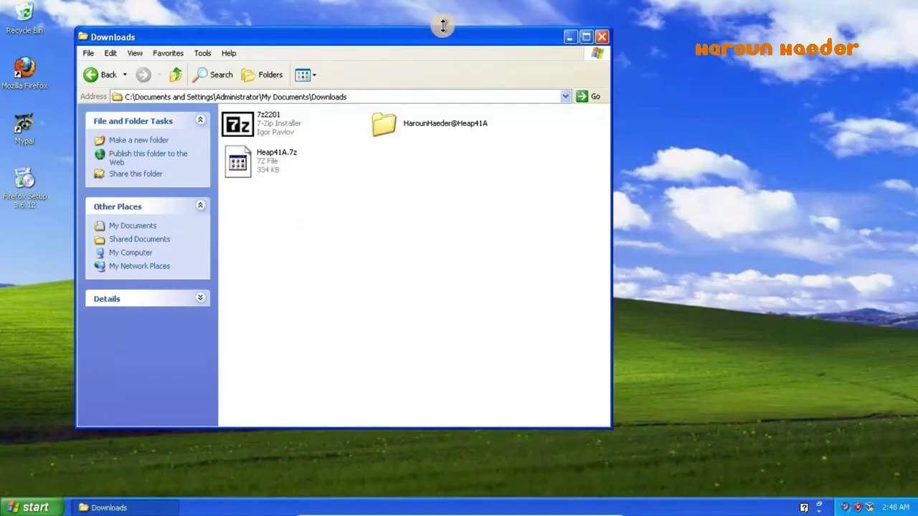
- Relaunch Internet Explorer, go to orkut.com, close it and dismiss the ORKUT IS BANNED warning
key(super)
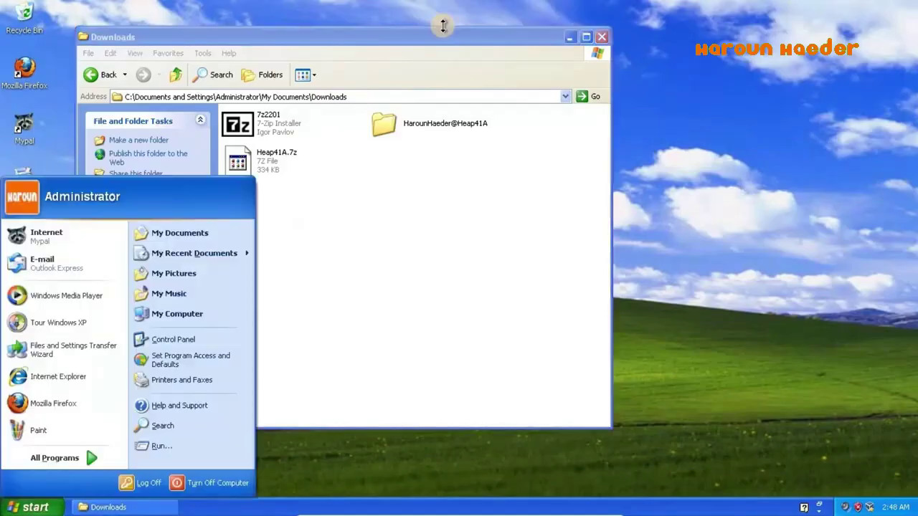
click(61, 375)
click(551, 281)
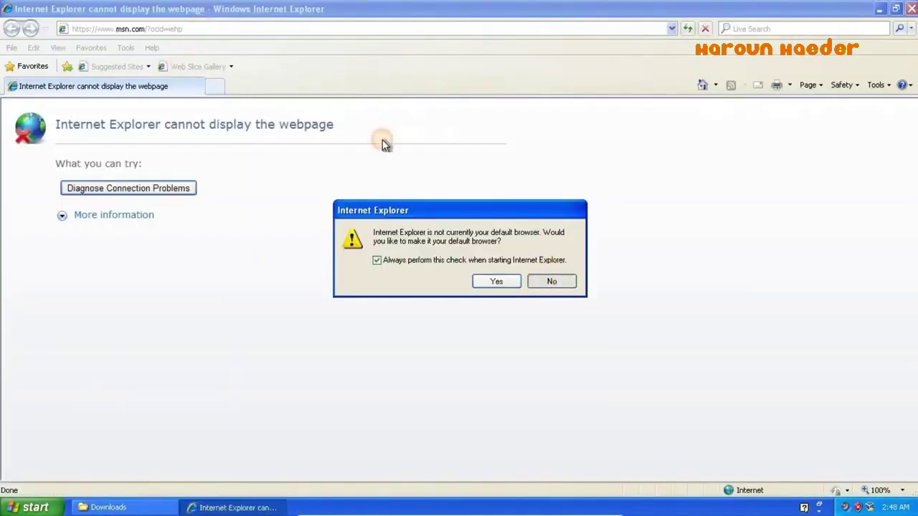
click(336, 29)
text(orkut.)
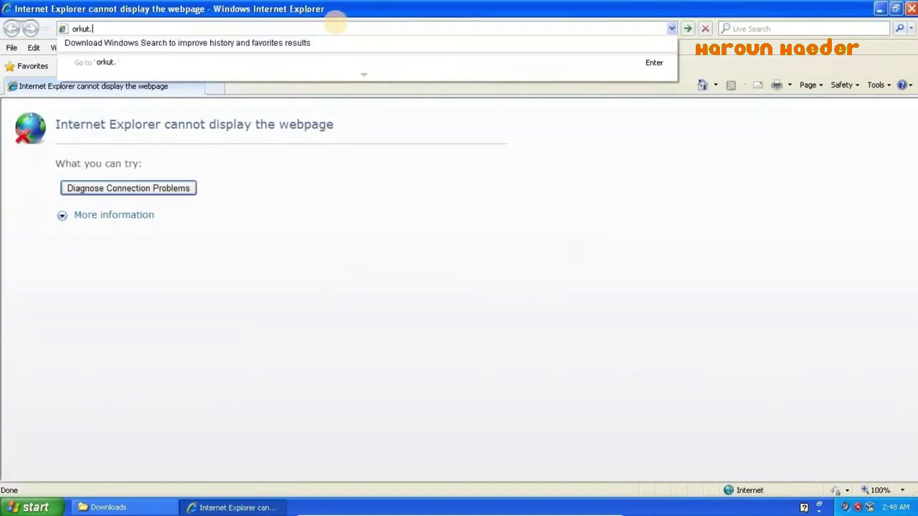
text(com)
key(Return)
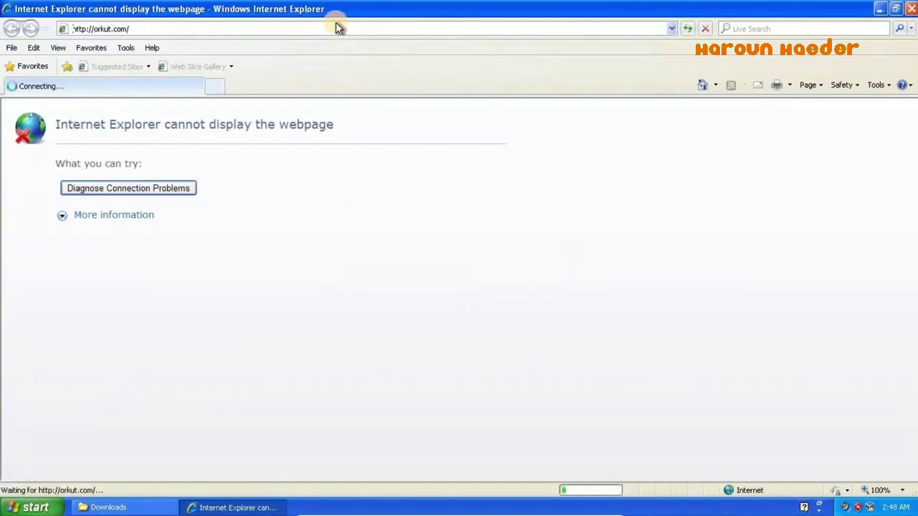
key(alt+F4)
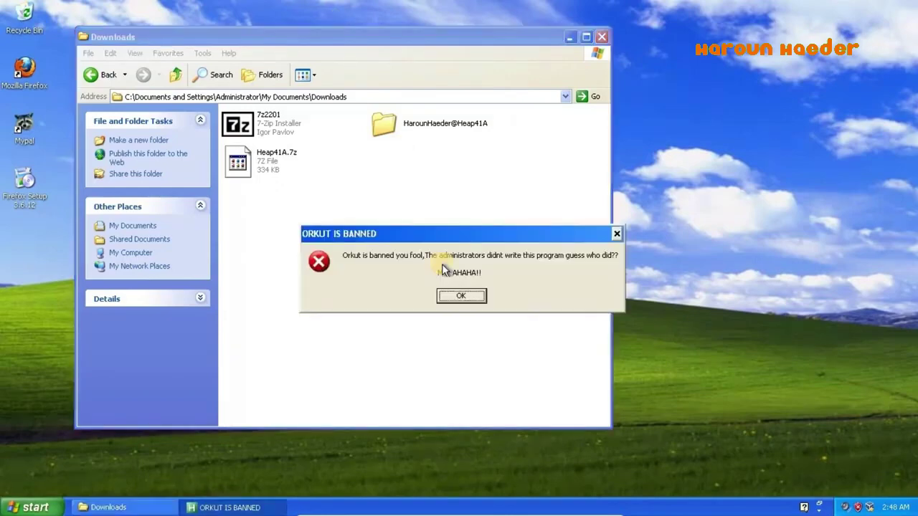
click(460, 295)
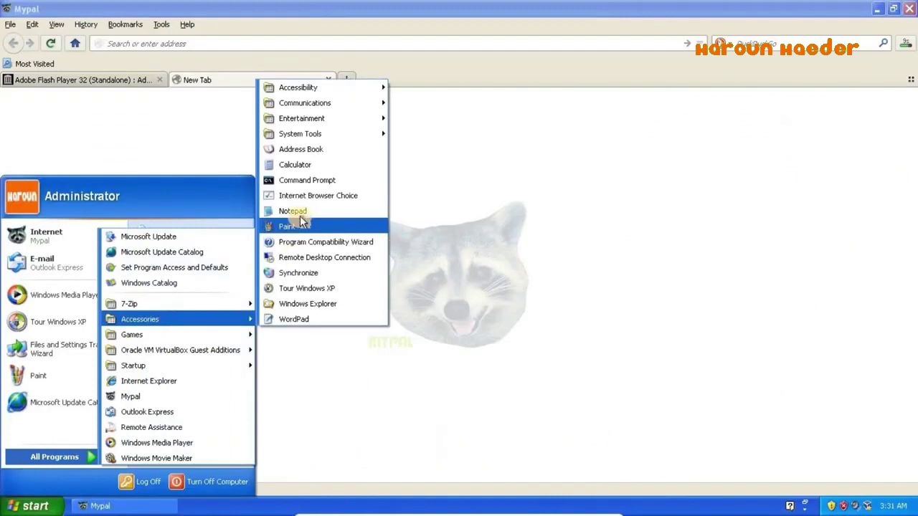
- In a blank Notepad note, type a greeting, then replace it with an explanation of Gacha Club
click(295, 207)
text(hi everyone! i'm haroun hae)
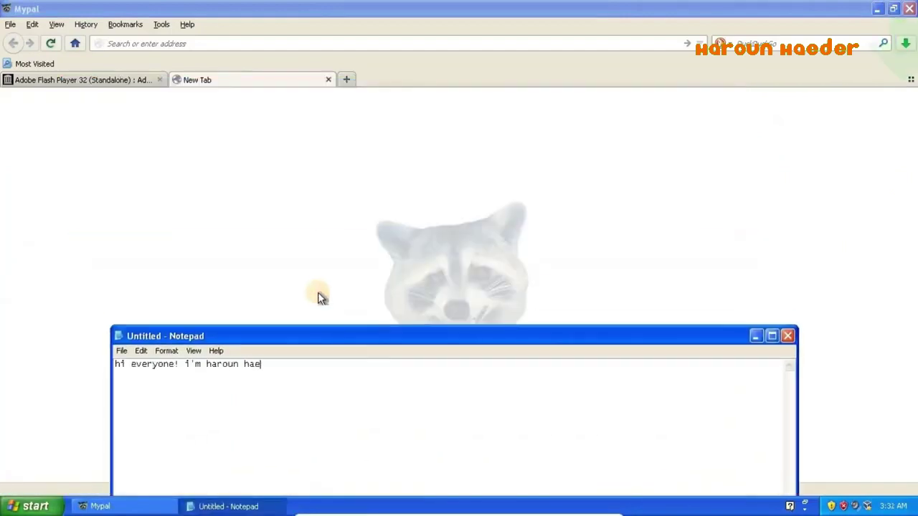
text(der back with another video!!!!!!!! :D so in today's experiment, i'll be attempting and trying to play the )
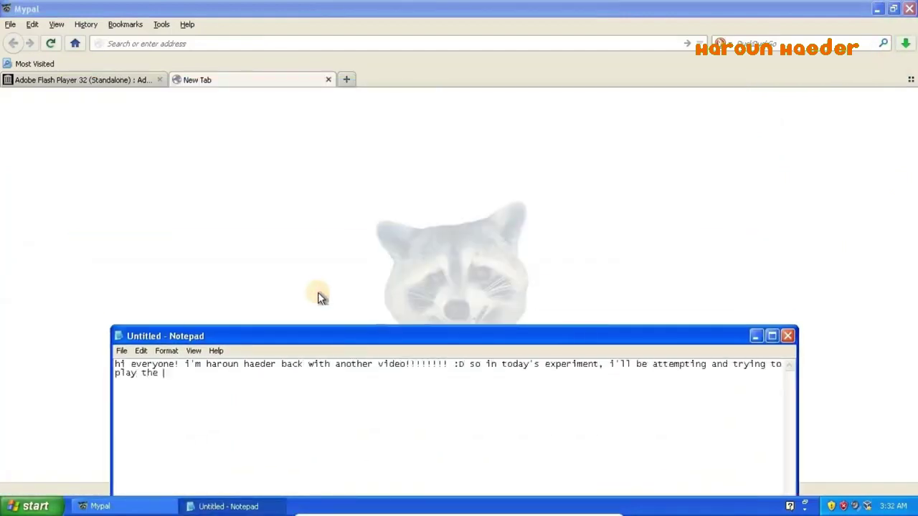
text(2020 game "Gacha Club Studio" on 22 operating system like)
key(ctrl+a)
text(now if you don)
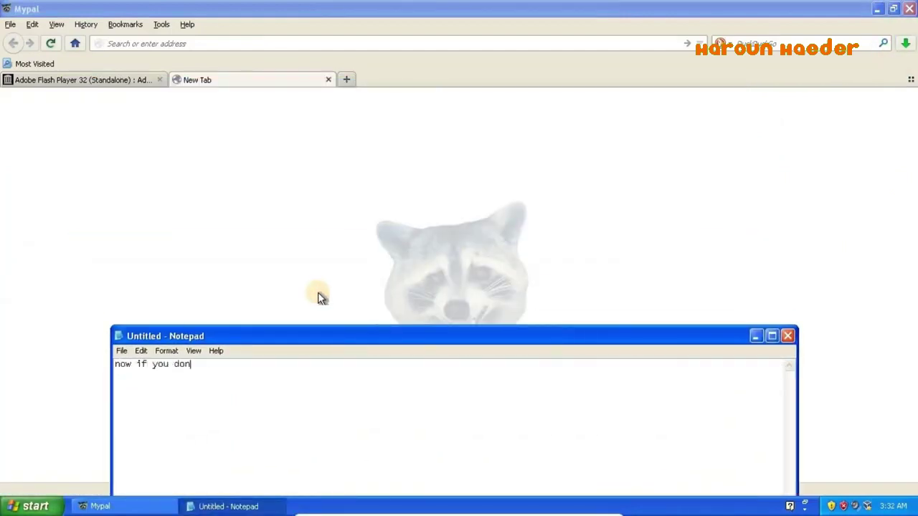
text('t what gacha club is, it's basically a RPG anime-styled kind dress up game)
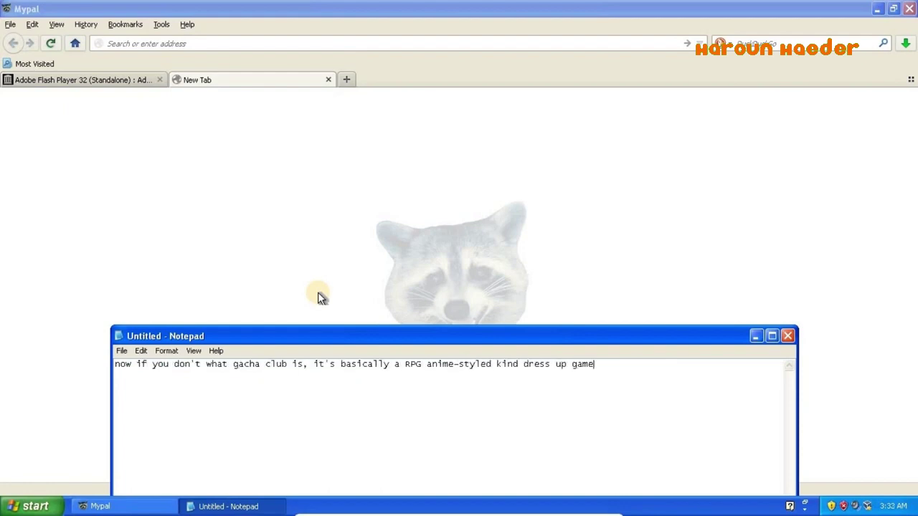
text( kinda like gacha life and gachaverse, which have similar things but are different, )
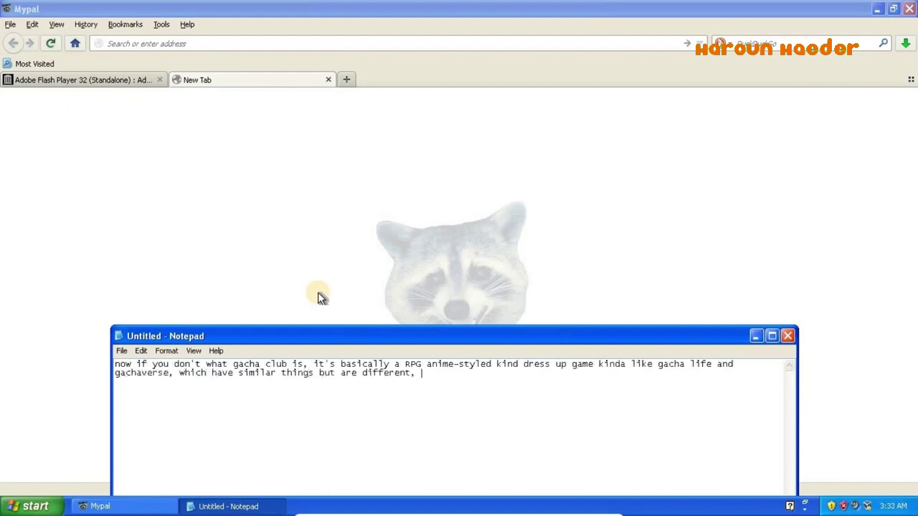
text(fun fact, gachaverse does use the same style that gacha life does, and 2 years later after thoes)
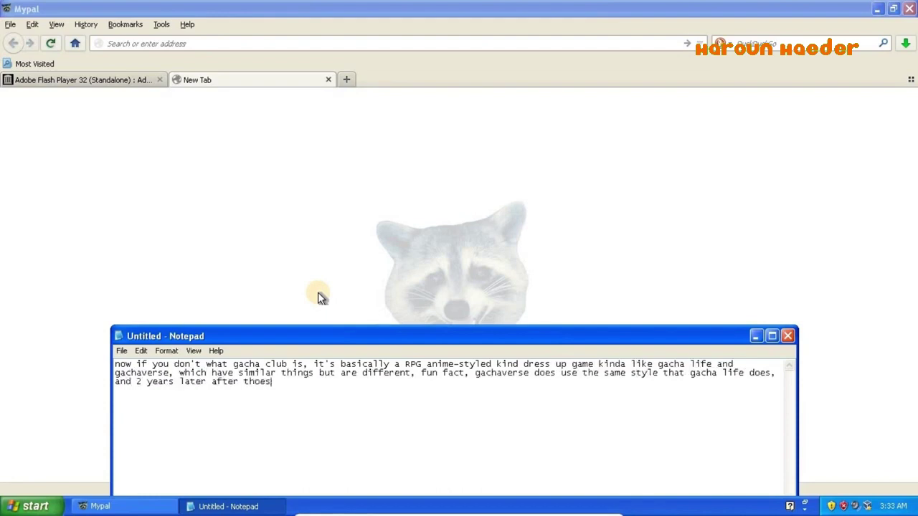
key(BackSpace)
key(BackSpace)
text(se games released, which do indeed have windows ports and are not just restricted to mobile, the style )
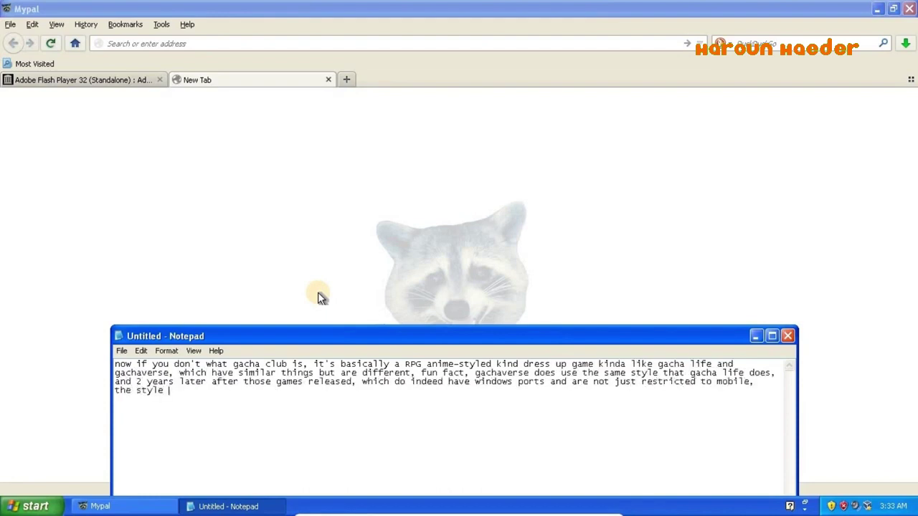
text(was reused the third time for this newer much more advanced game! and the premise is sp)
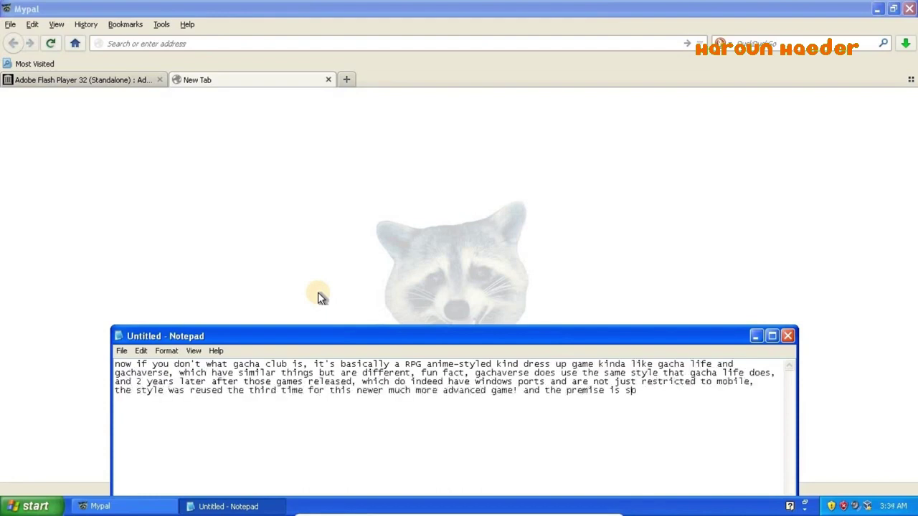
key(BackSpace)
key(BackSpace)
text(also similar, you have the studio, you can dress up your characters, customize them, change the )
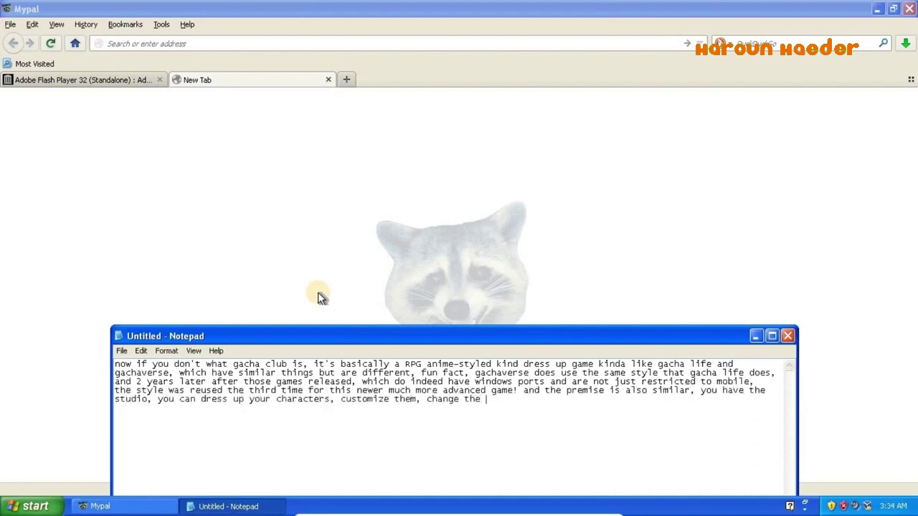
text(looks of them, play mini games and even talk to other people among other things.)
- Replace the note with 'now let's go! i'll download the game via itch.io (+ link in description)', then clear it
key(ctrl+a)
text(now let's go! i'll downloa)
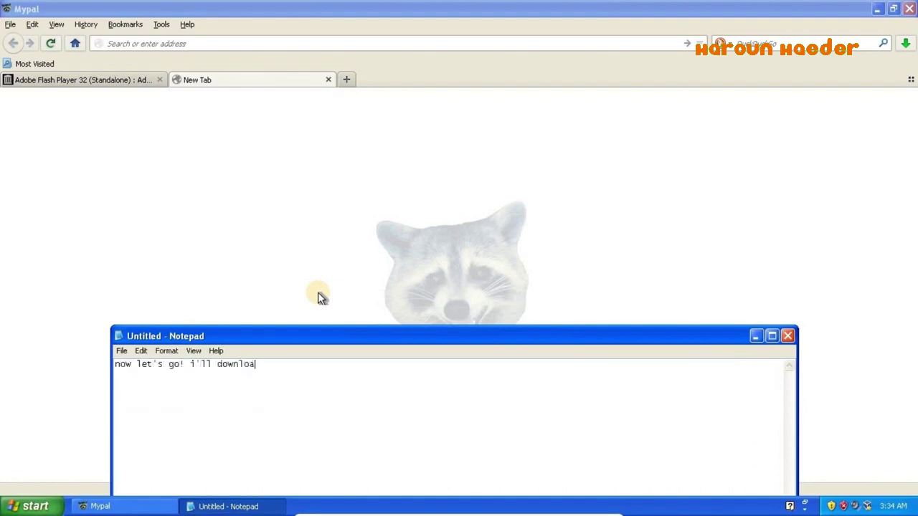
text(d the game via itch.io (+ link in description) and than see if)
key(ctrl+a)
key(BackSpace)
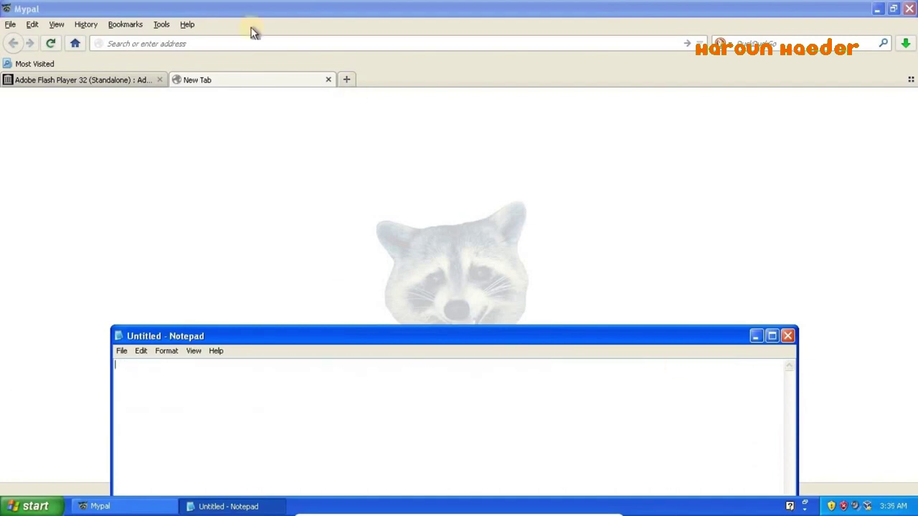
- Search itch.io for gacha in Mypal and download the Gacha Club game file
click(251, 43)
text(itch.io)
key(Return)
click(578, 104)
text(gacha club studio)
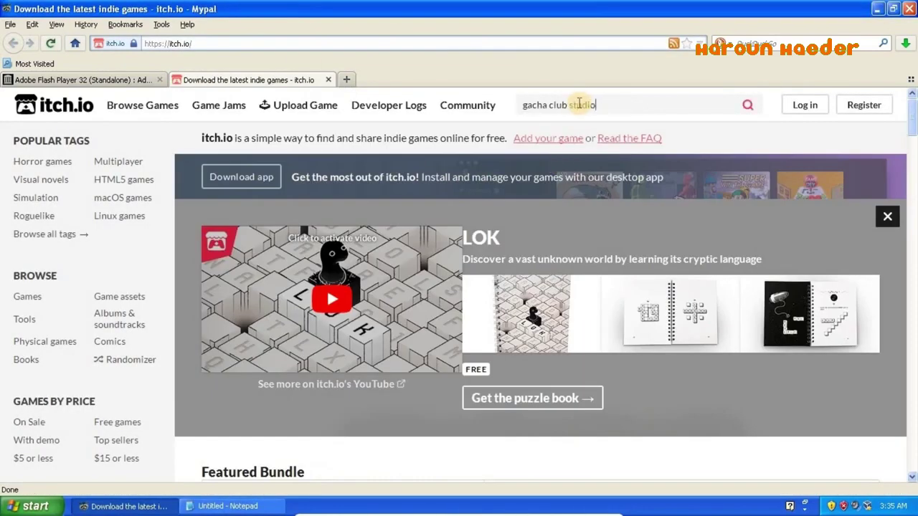
key(Return)
click(34, 442)
click(216, 179)
click(229, 250)
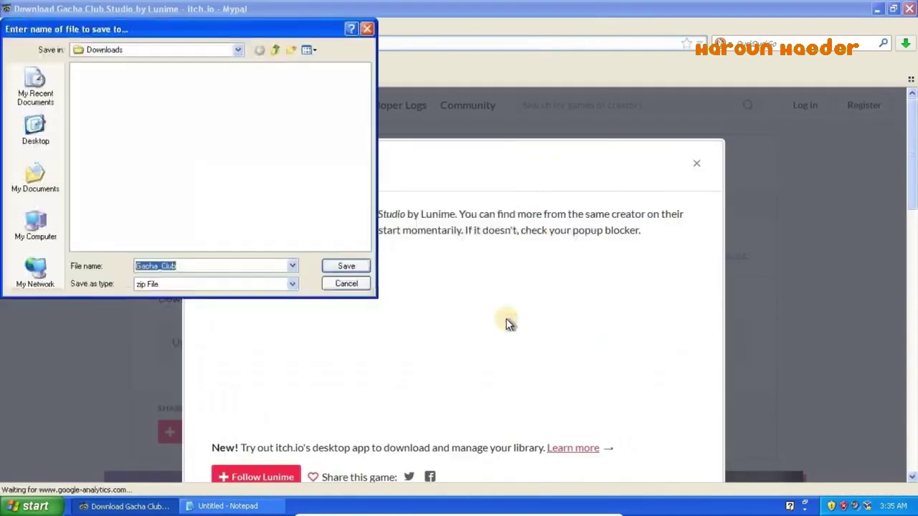
key(Return)
- In Notepad, type a fun fact about the game not working on Windows 7, then clear the note
key(alt+Tab)
text(another fun fact: this game doesn't)
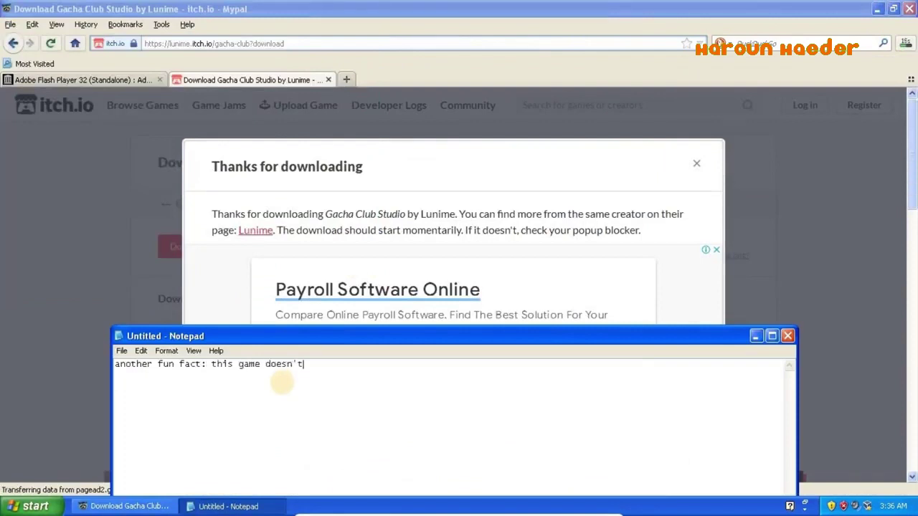
text( actually work with the windows 7 version that's a .exe, the .exe version need)
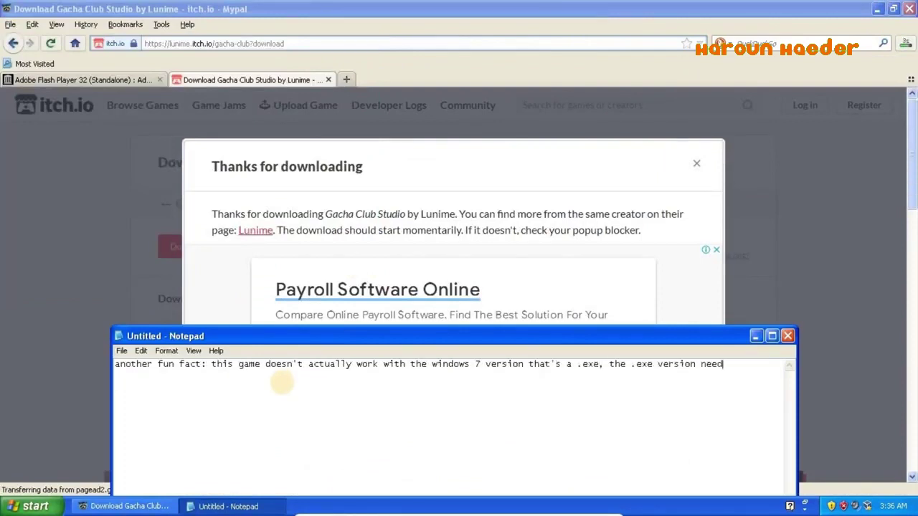
text(s 7 or higher, but the alternate version that's just being a shockwave flash file (.swf) is )
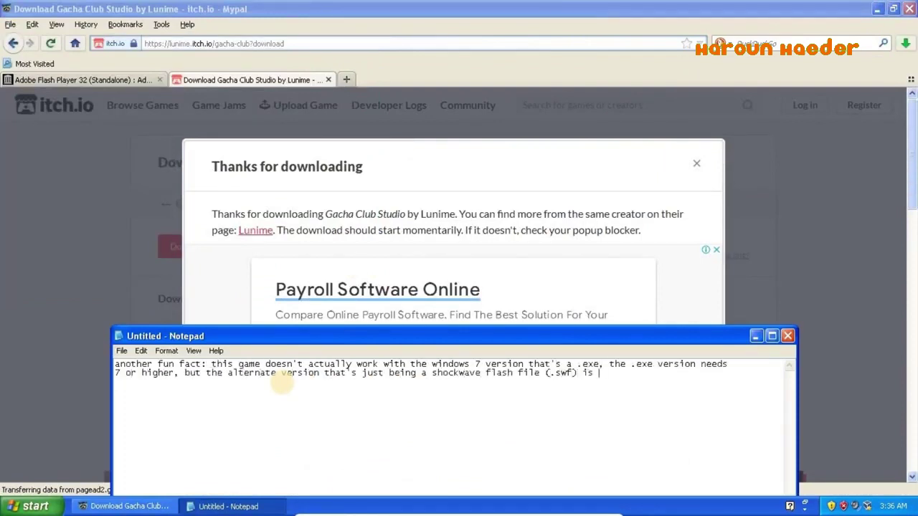
text(actually gonna work with xp and lower! but you need at least the flash plugin instal)
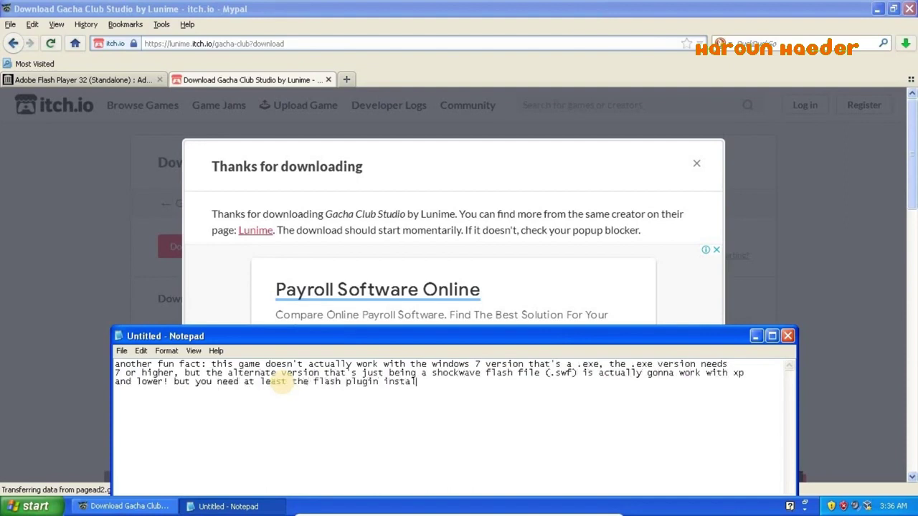
text(led to play via your browser or even just use the standalo)
text(ame)
key(ctrl+a)
text(b)
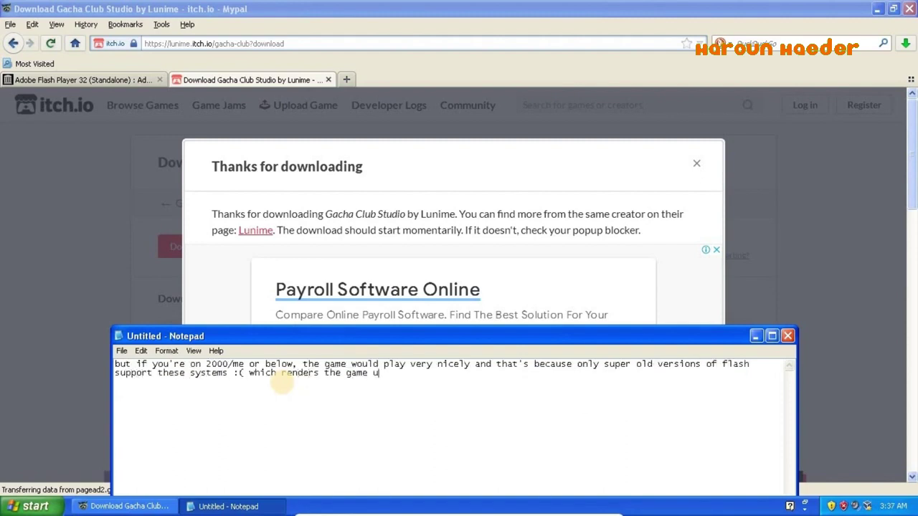
key(ctrl+a)
text(but i have)
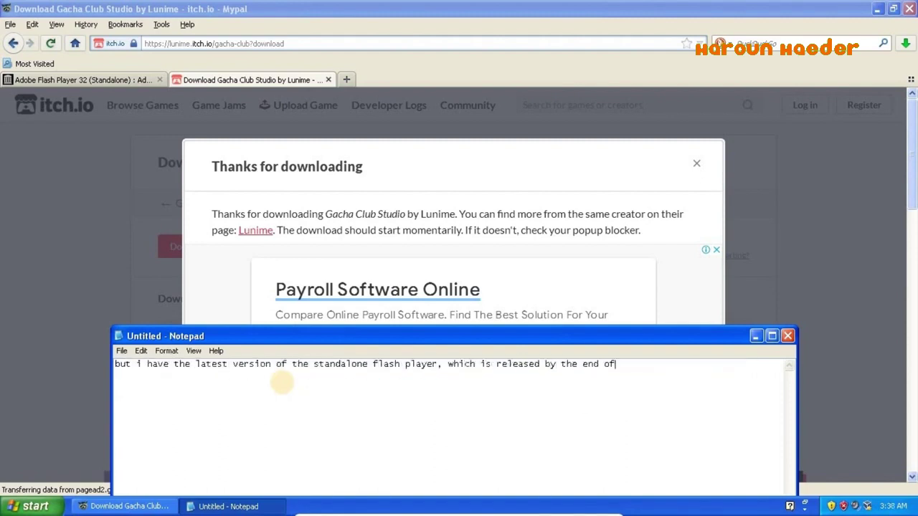
text(have a still)
key(ctrl+a)
key(BackSpace)
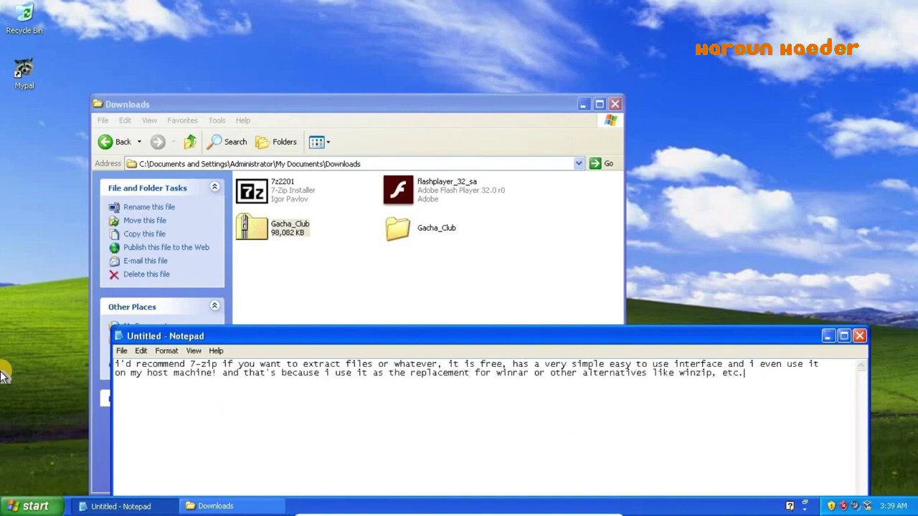
- Clear and minimize Notepad, then try running Gacha Club.exe in Gacha_Club > gacha_club.app, dismissing the Win32 error
key(ctrl+a)
key(BackSpace)
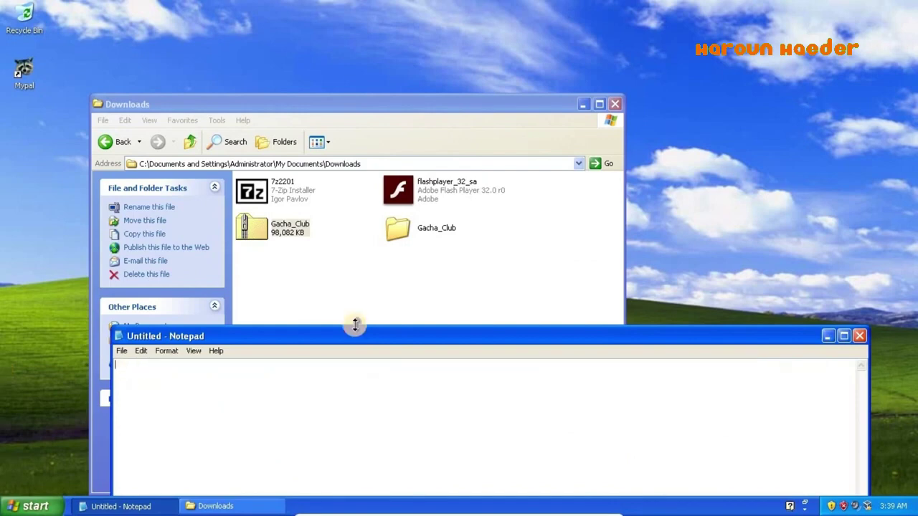
click(824, 336)
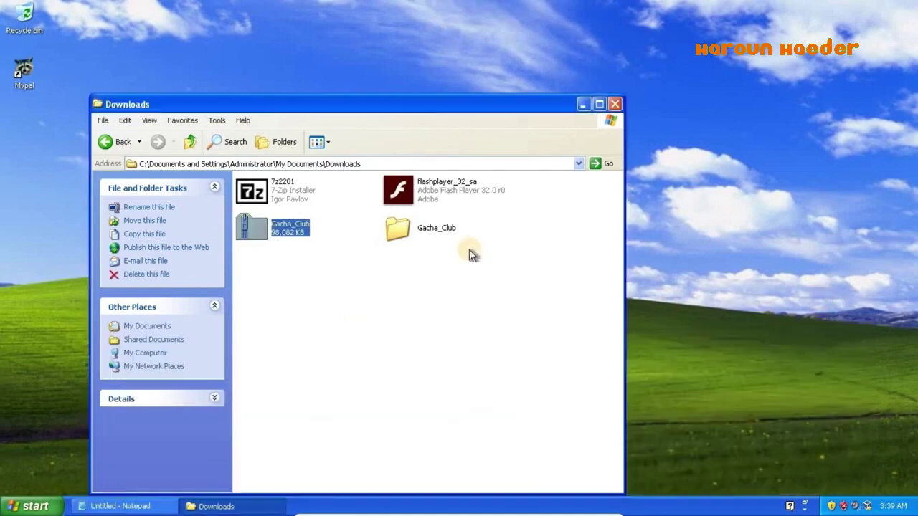
click(425, 232)
key(F2)
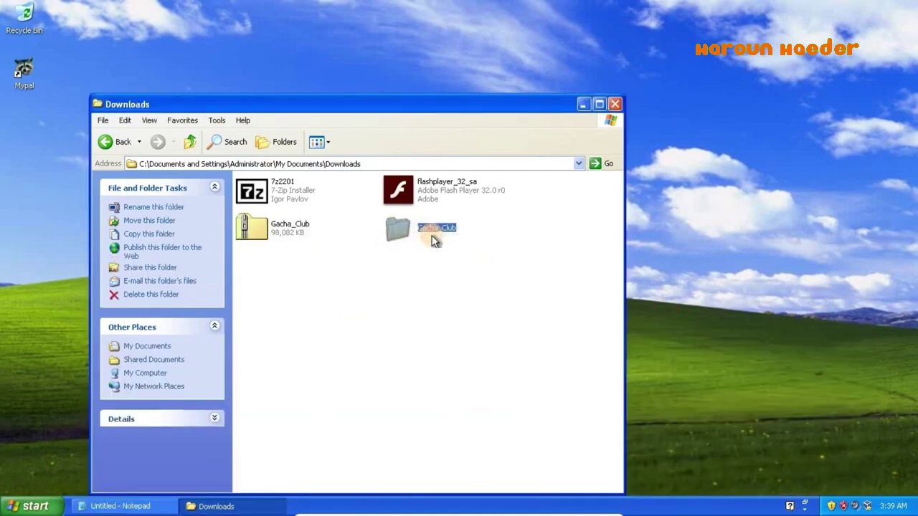
double_click(398, 228)
double_click(277, 191)
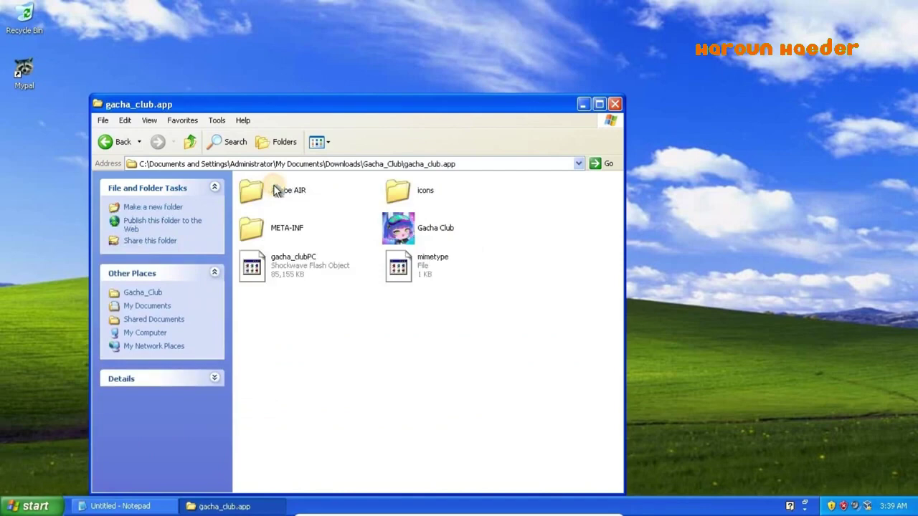
double_click(405, 222)
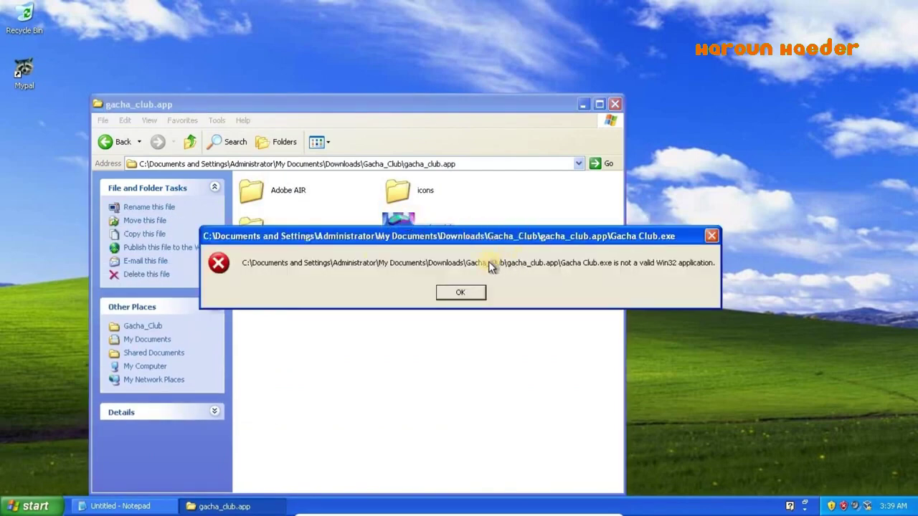
click(460, 292)
- Nudge gacha_clubPC in place, return to Downloads, and drag flashplayer_32_sa onto the desktop
click(295, 267)
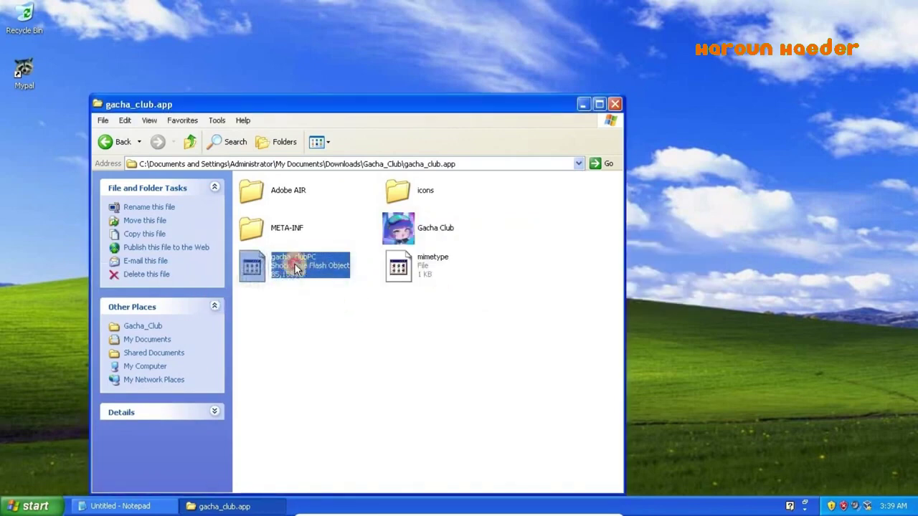
drag(294, 266, 293, 266)
click(365, 313)
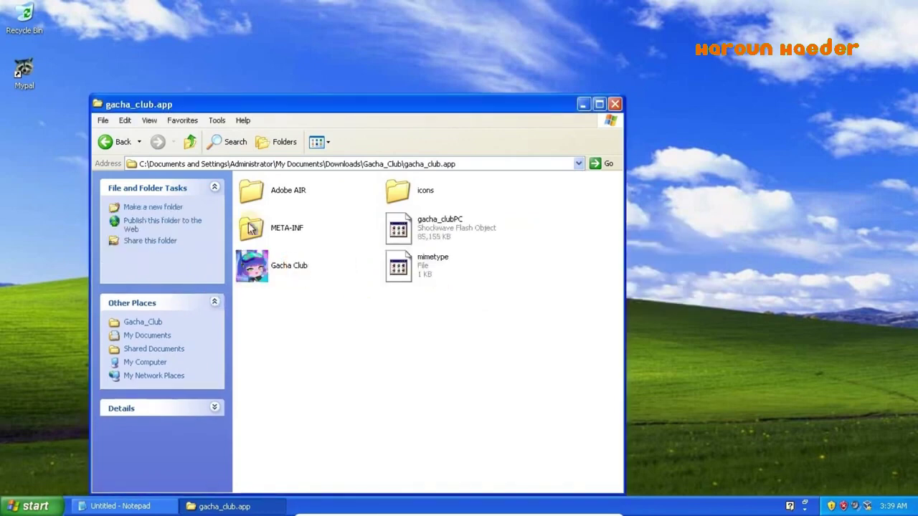
click(114, 144)
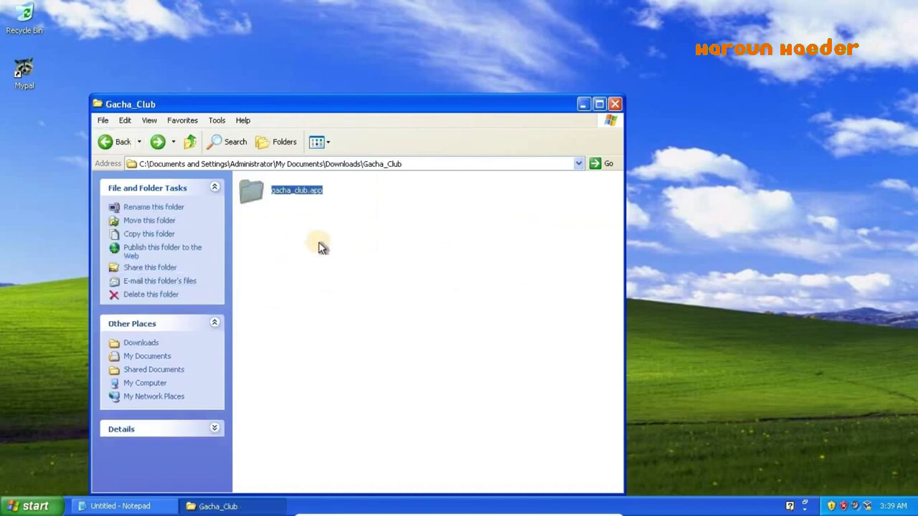
click(113, 147)
drag(398, 190, 780, 179)
right_click(766, 189)
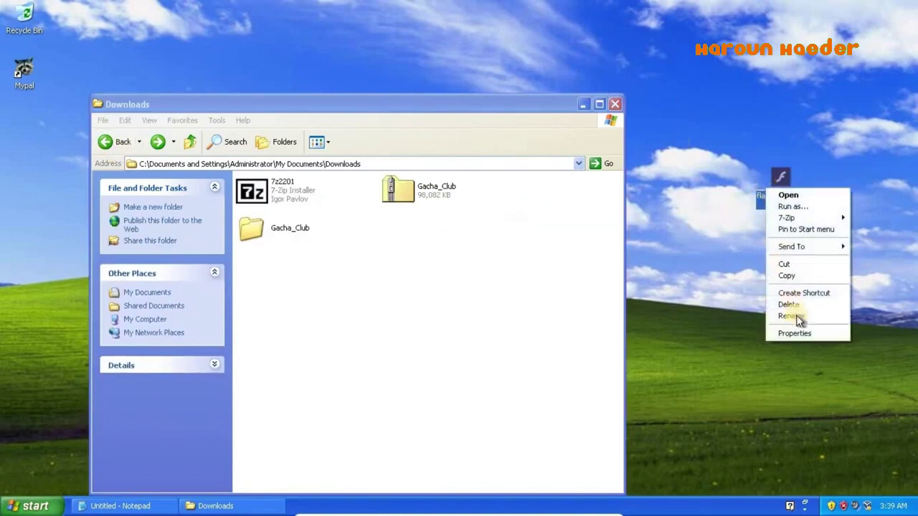
click(794, 333)
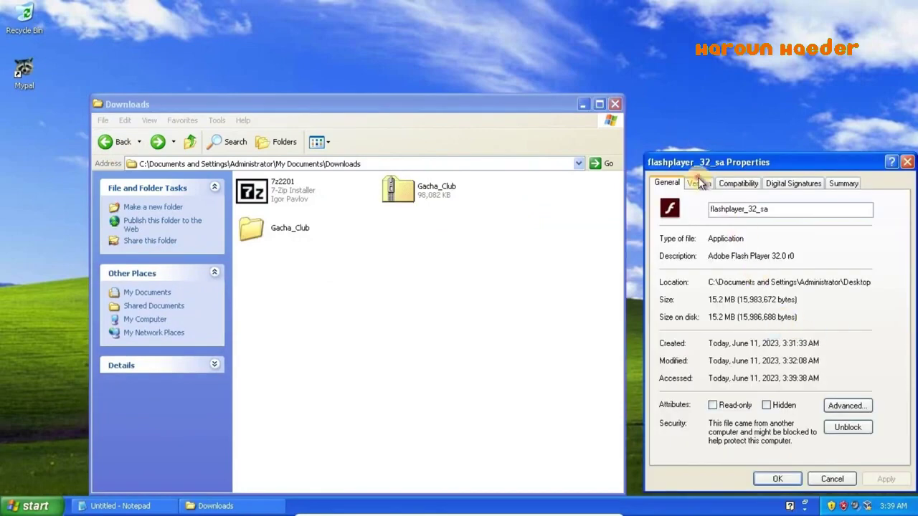
click(702, 183)
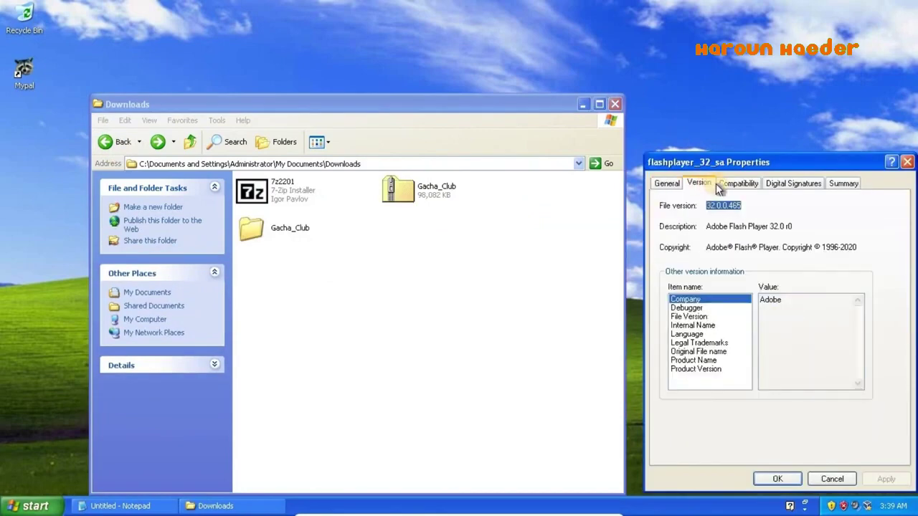
click(674, 309)
key(Down)
key(Down)
key(Down)
key(Down)
key(Down)
key(Down)
key(Down)
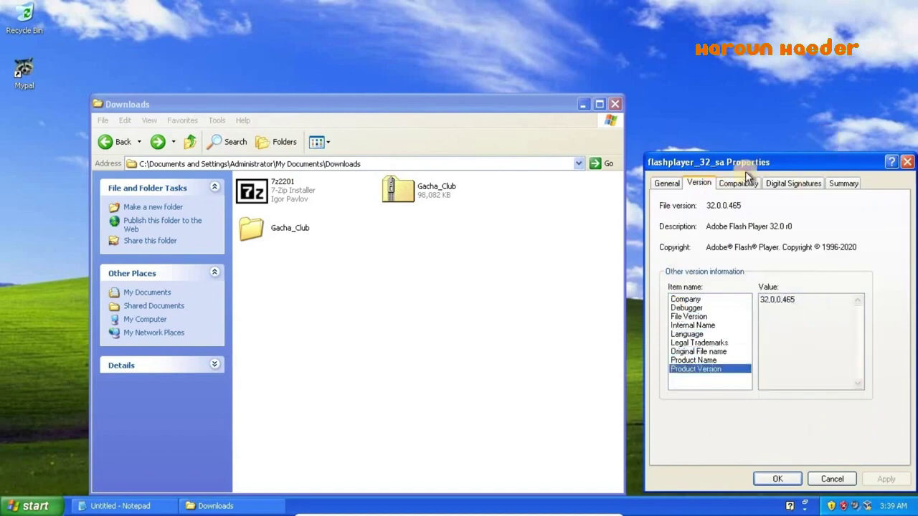
click(747, 179)
click(789, 185)
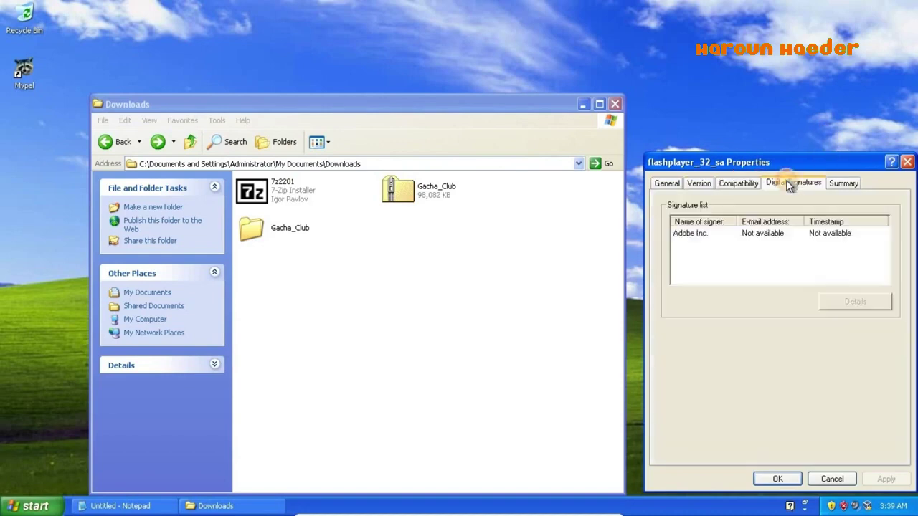
click(785, 235)
click(852, 302)
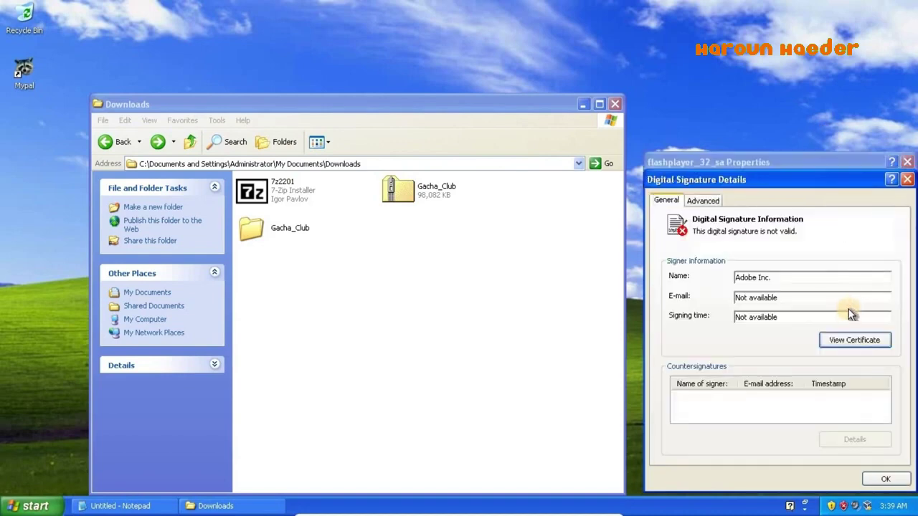
click(850, 339)
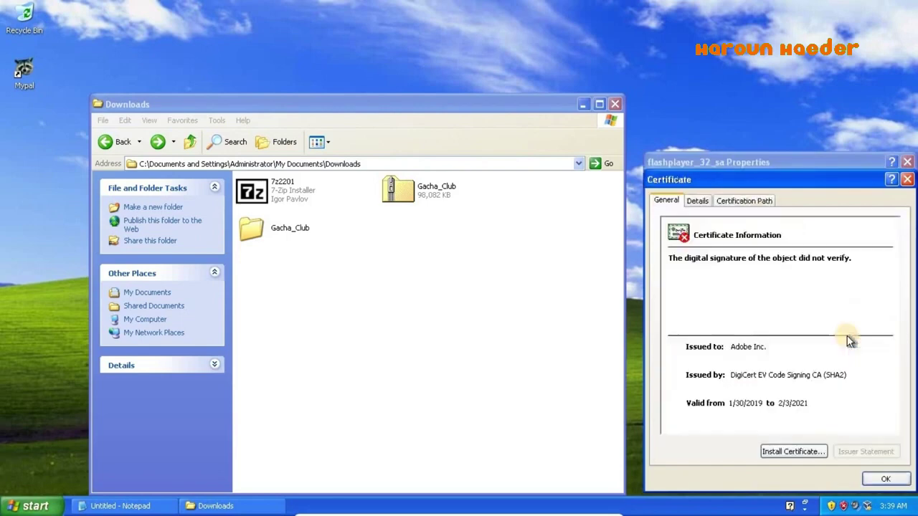
click(880, 479)
click(704, 202)
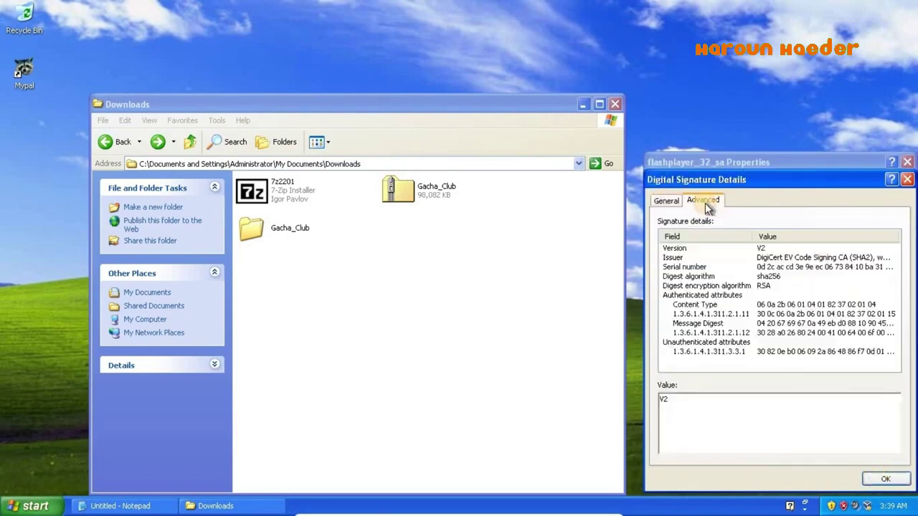
click(748, 266)
click(810, 323)
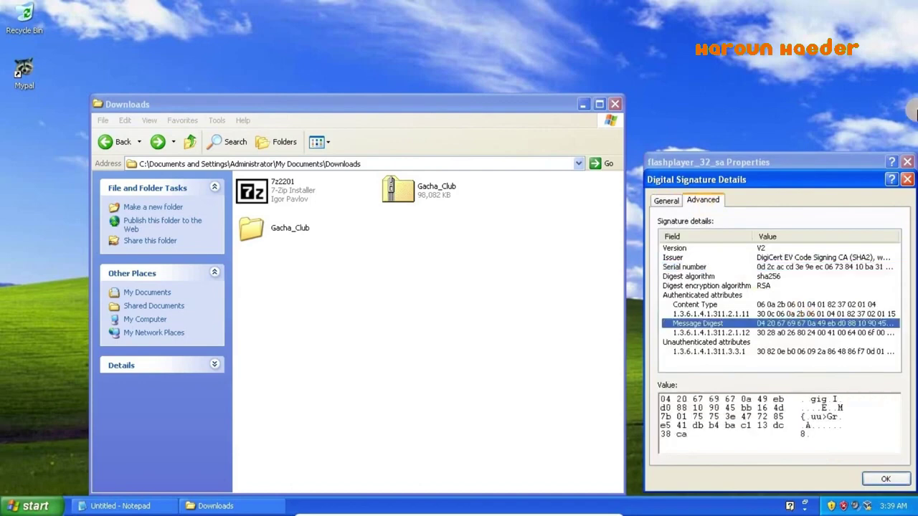
click(907, 180)
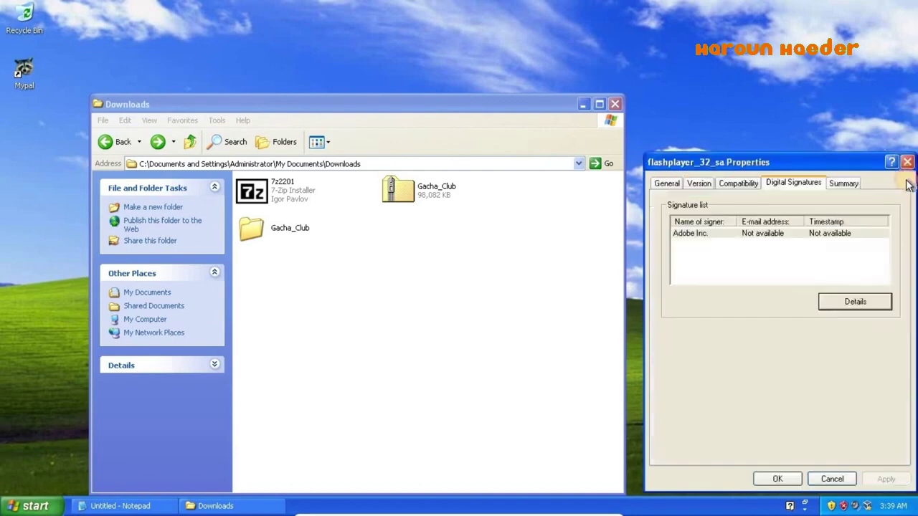
click(847, 183)
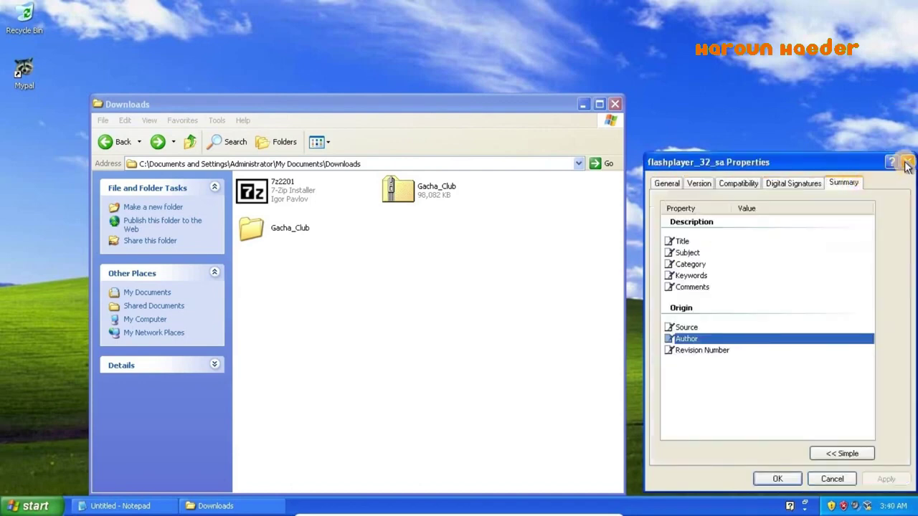
click(906, 163)
- Launch the standalone Flash Player from the desktop, allowing the unverified file to run
double_click(779, 190)
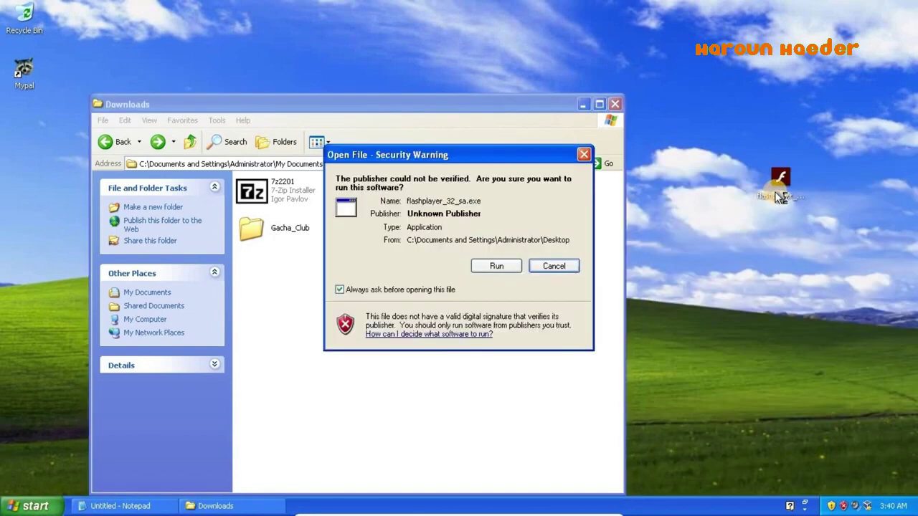
click(504, 267)
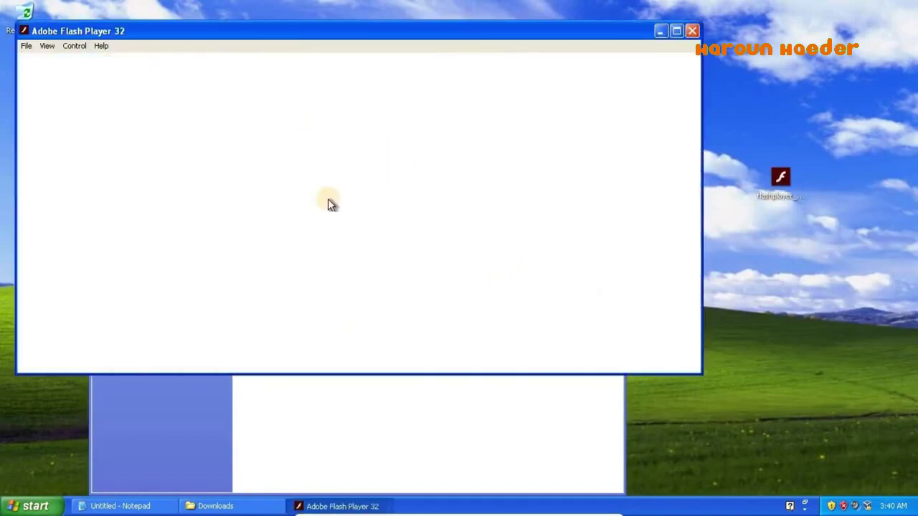
click(74, 45)
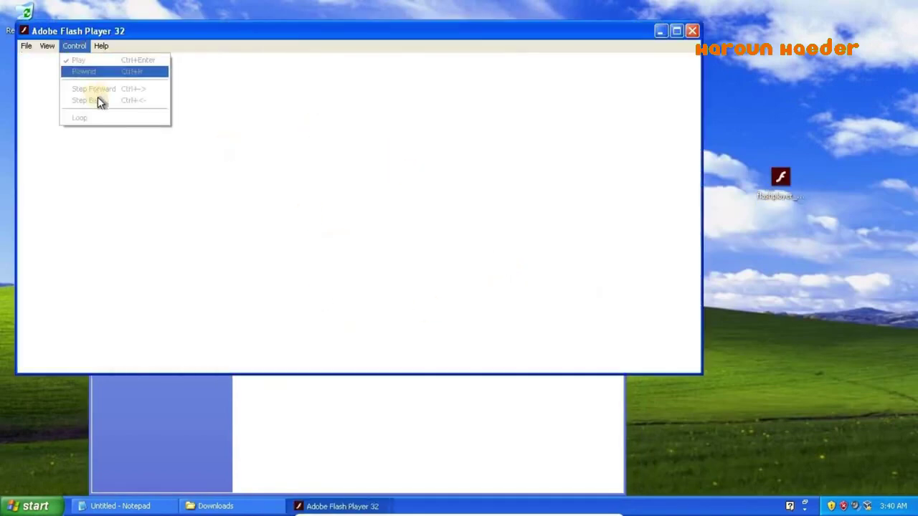
- Open gacha_clubPC from Downloads > Gacha_Club > gacha_club.app through File > Open
mouse_move(46, 45)
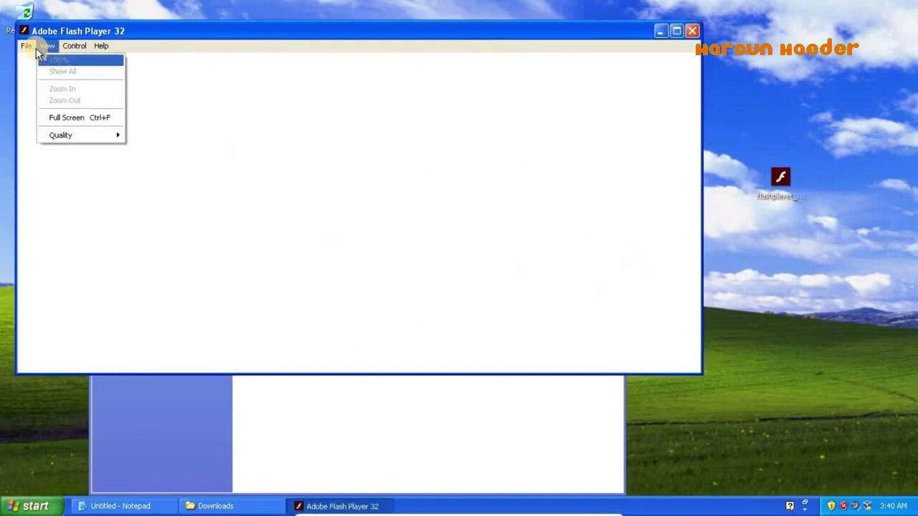
click(35, 58)
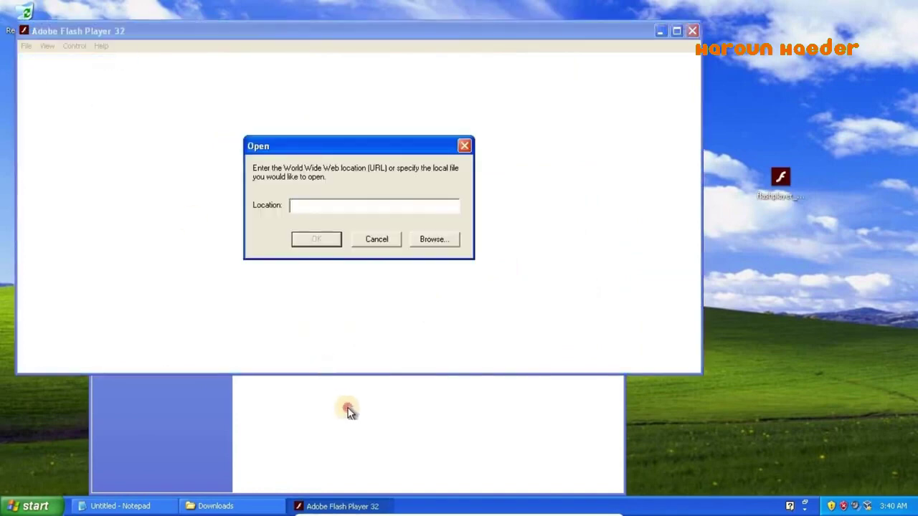
click(348, 411)
click(616, 104)
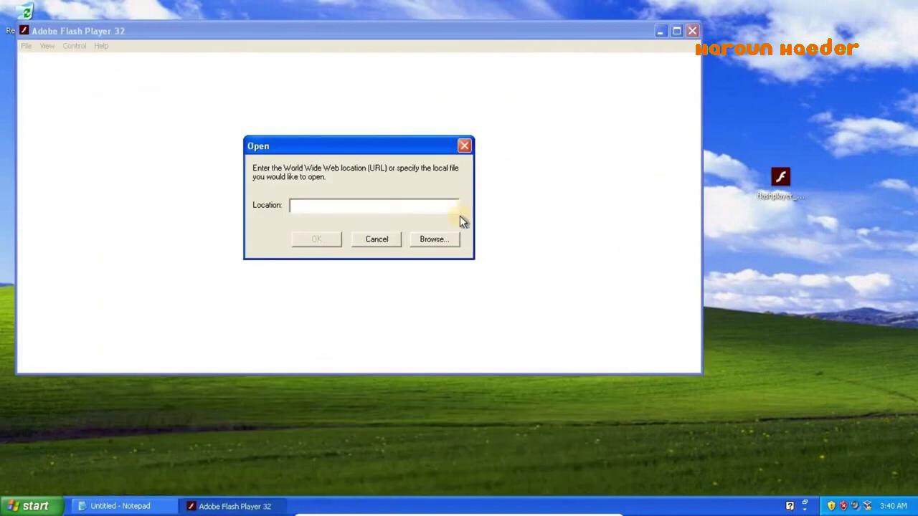
click(444, 240)
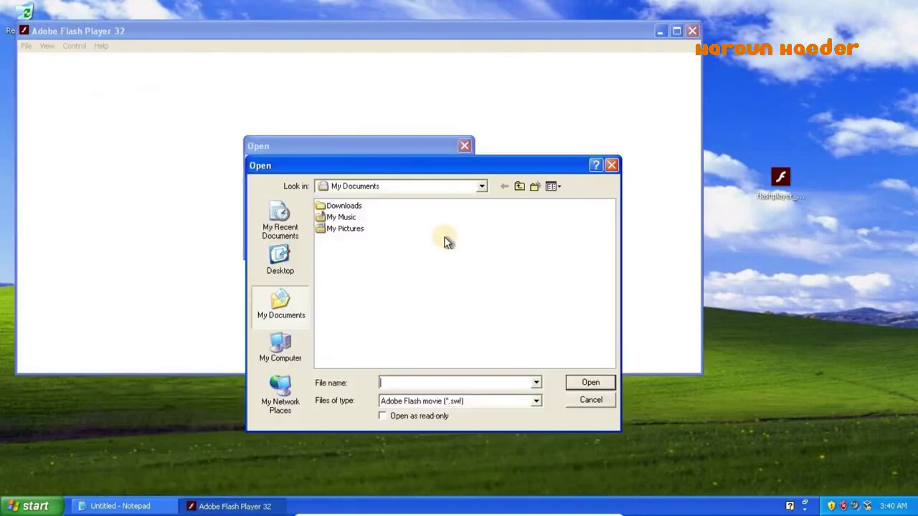
double_click(341, 205)
double_click(355, 208)
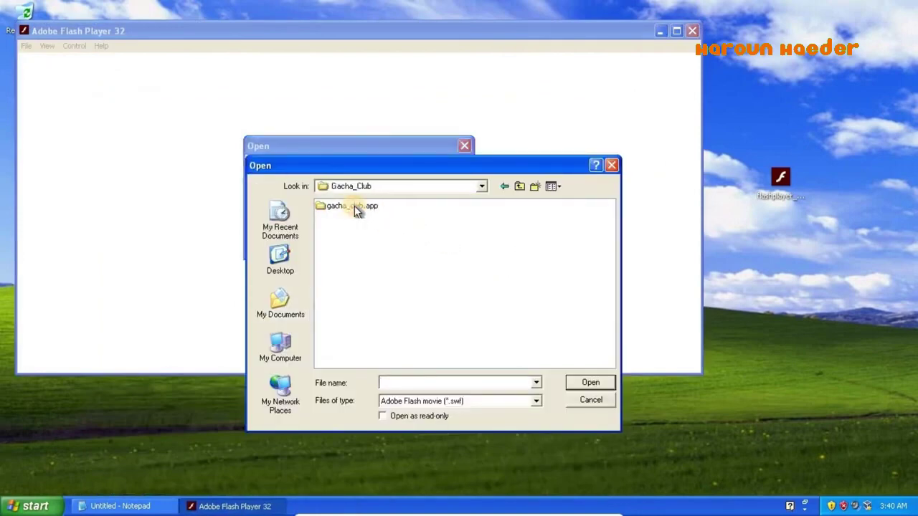
double_click(354, 209)
double_click(358, 241)
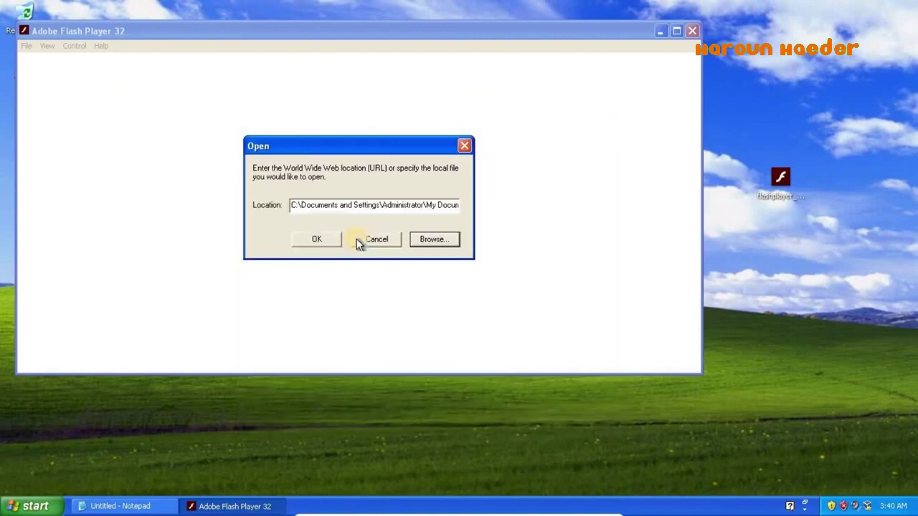
click(116, 506)
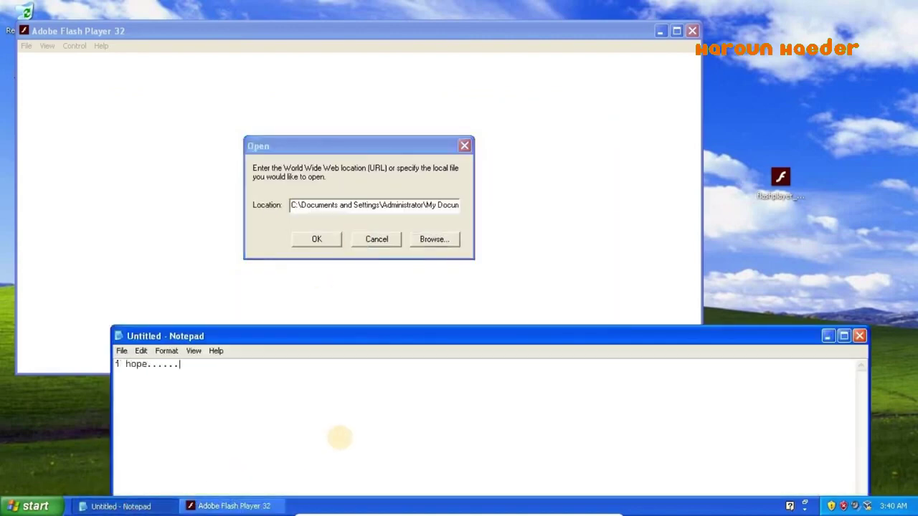
click(316, 241)
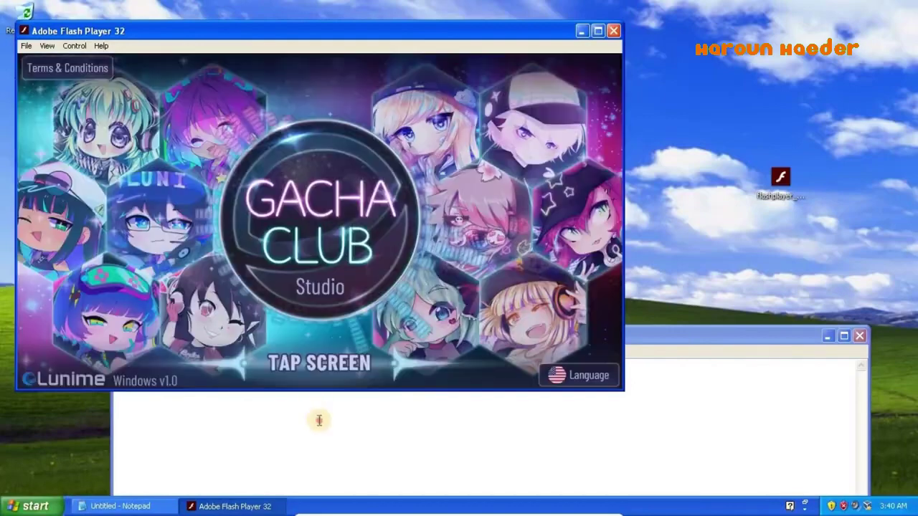
- Replace the note with '(gasp) I t works! :D ...', then click the Gacha Club title screen
click(318, 420)
key(ctrl+a)
text((gasp) I )
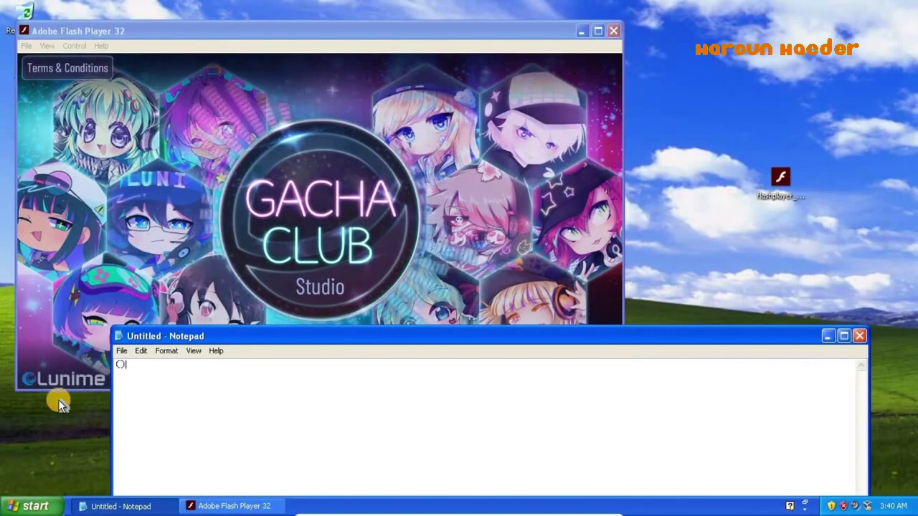
text(t)
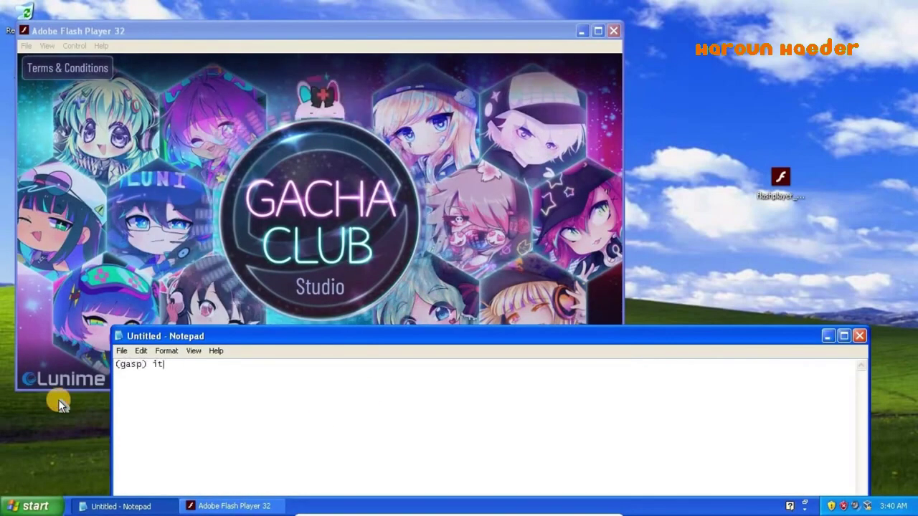
text( works! :)
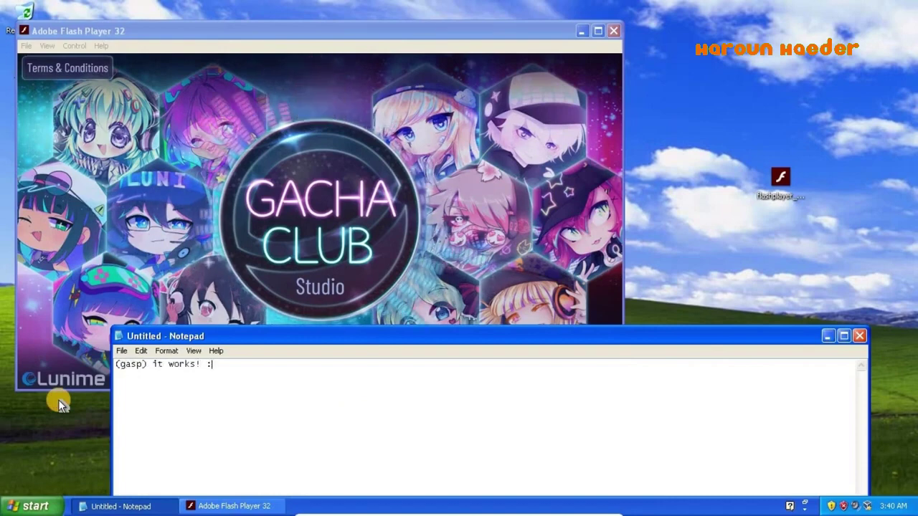
text(D i'm so)
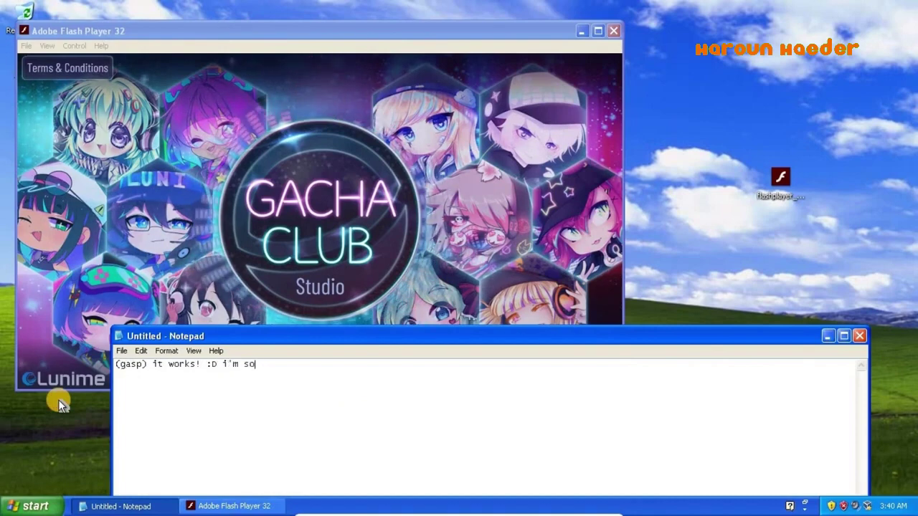
text( proud that it )
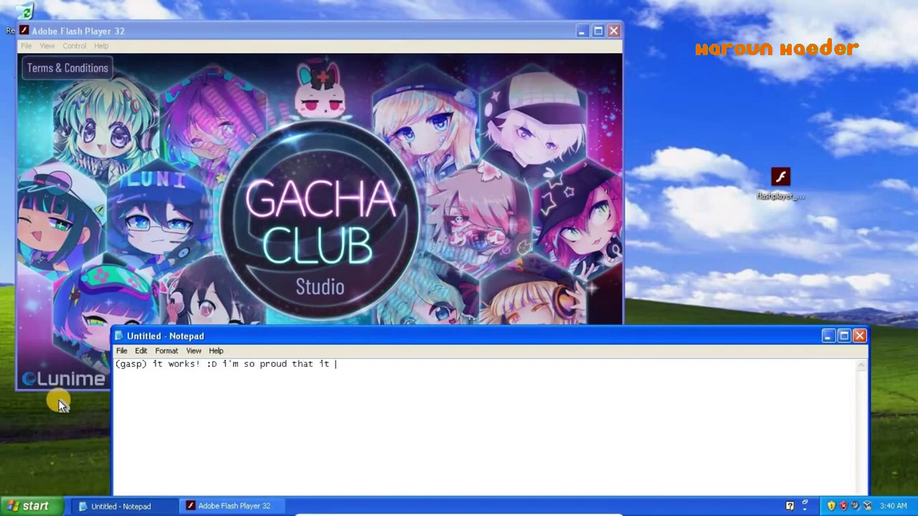
text(does, but anyway)
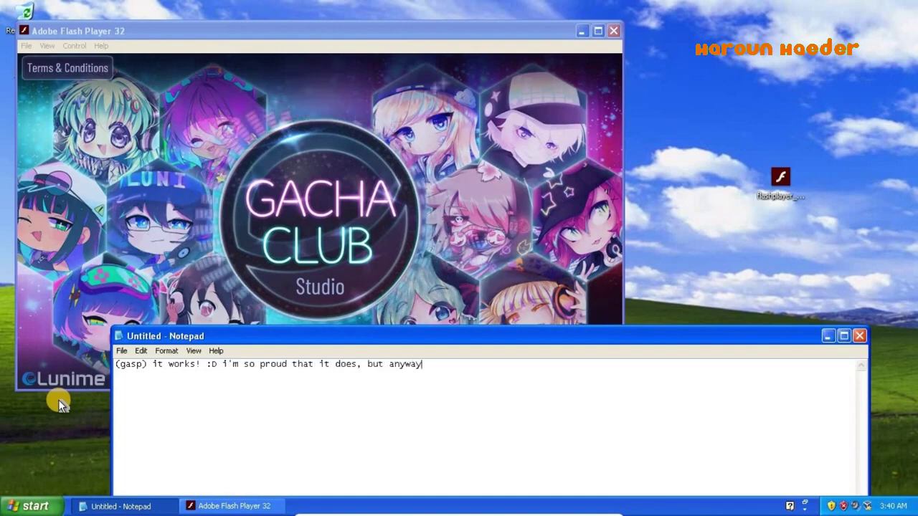
text(, let's )
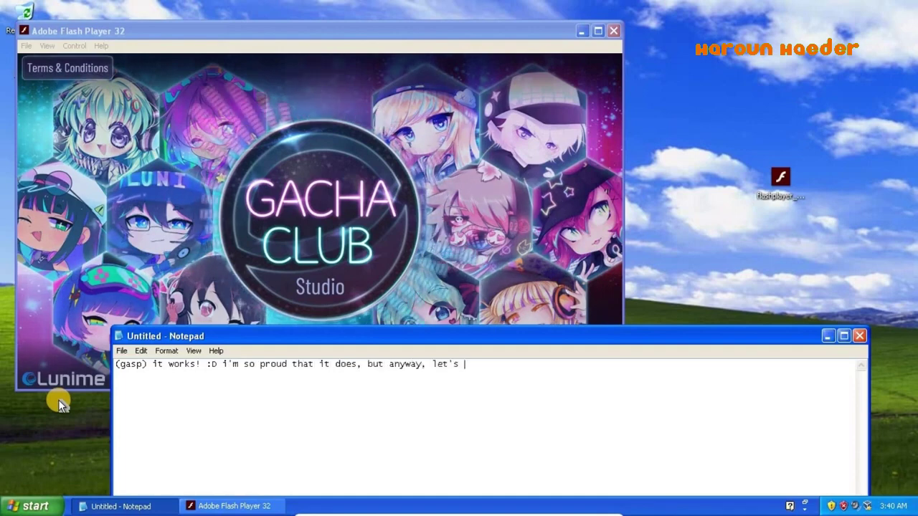
text(have fun!)
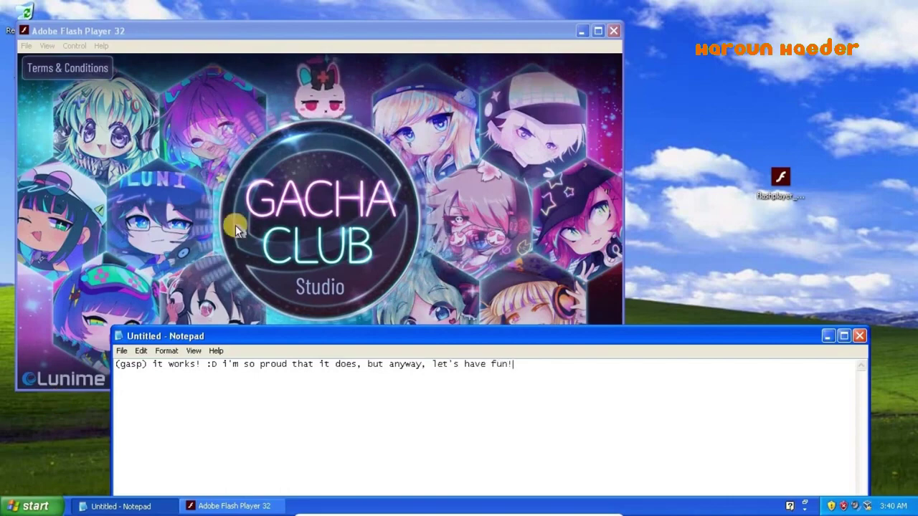
click(195, 199)
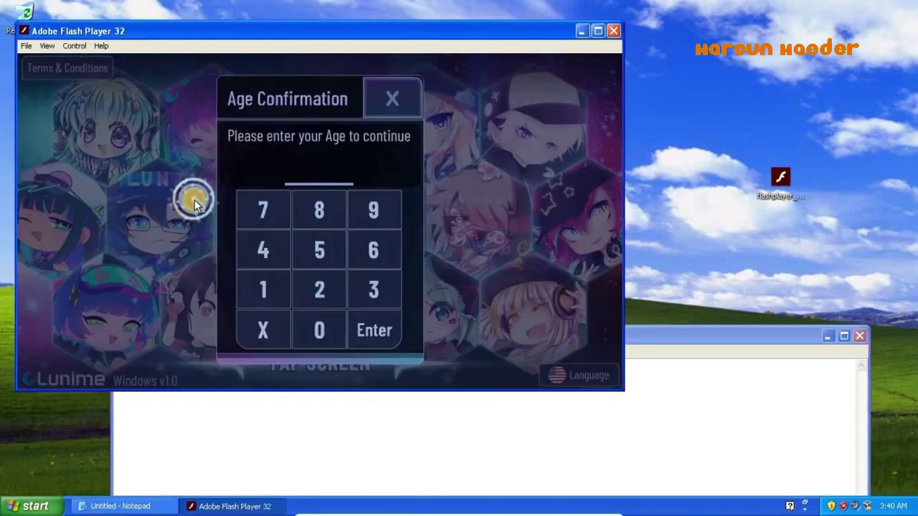
- Enter age 15, then write the note about age verification ending 'monetization, but whatever'
click(259, 285)
click(326, 248)
click(362, 407)
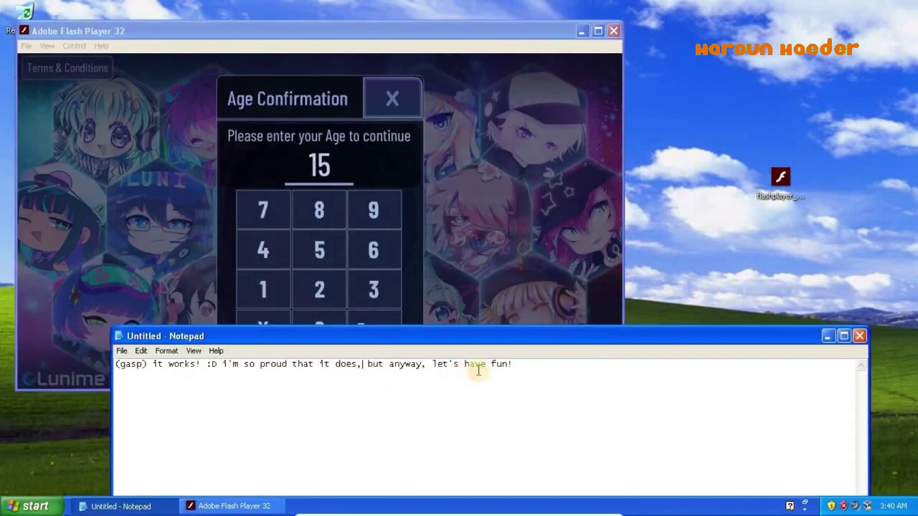
key(ctrl+a)
text(this g)
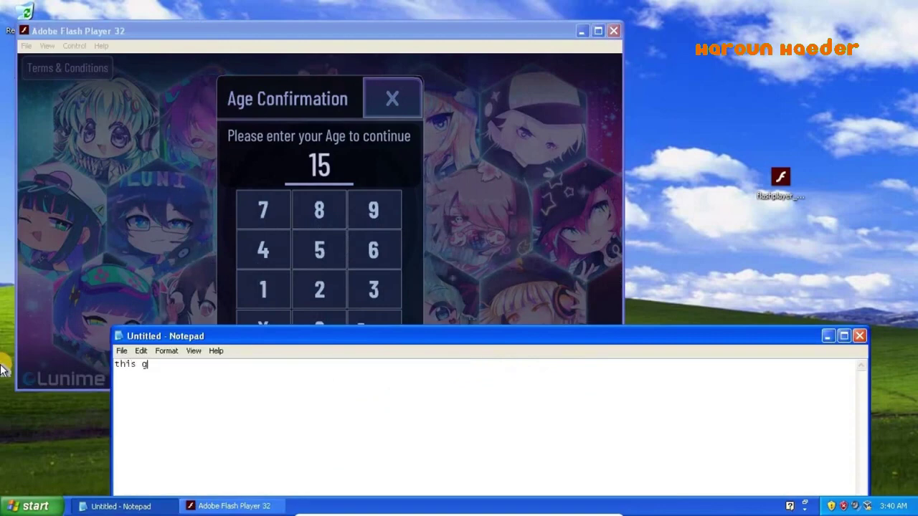
text(ame unlike)
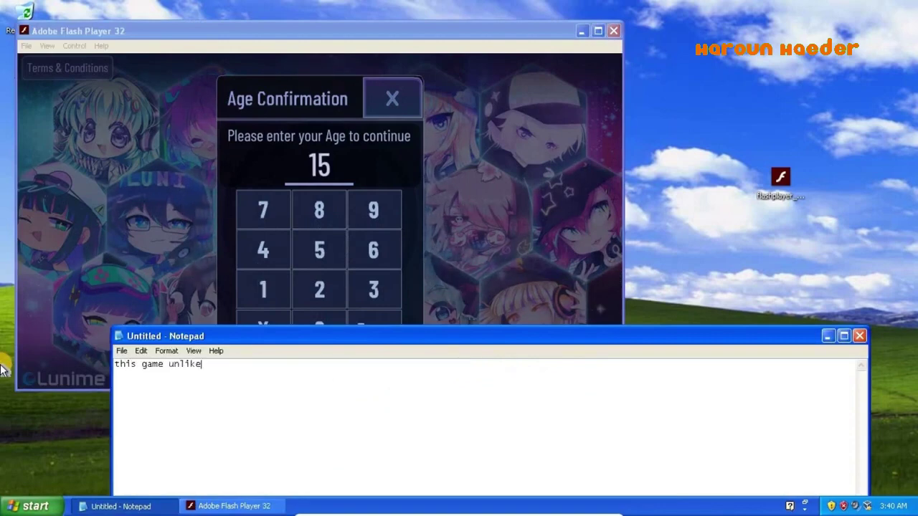
text( tunime's othet)
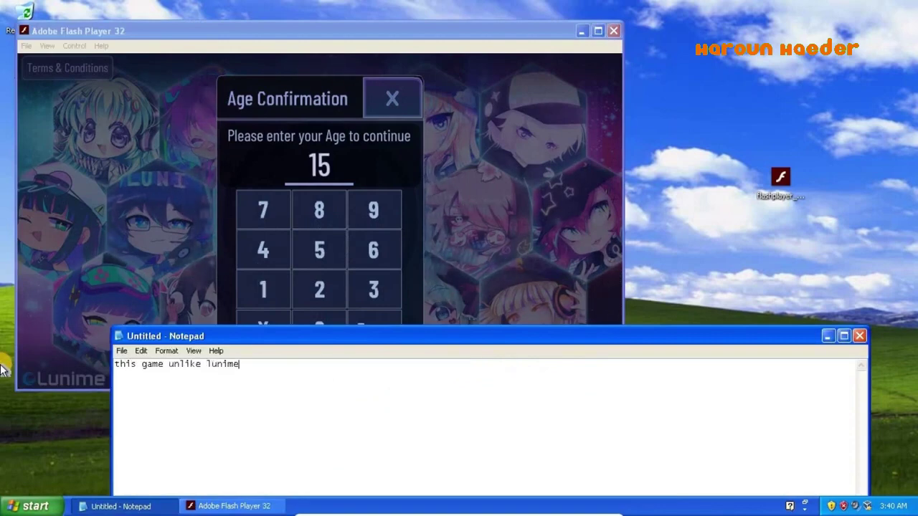
key(BackSpace)
key(BackSpace)
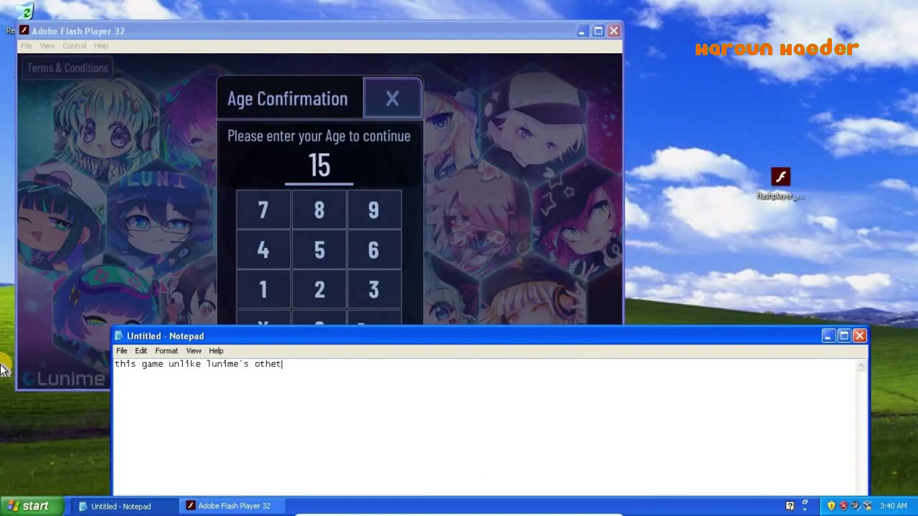
text(r g)
text(ames requir)
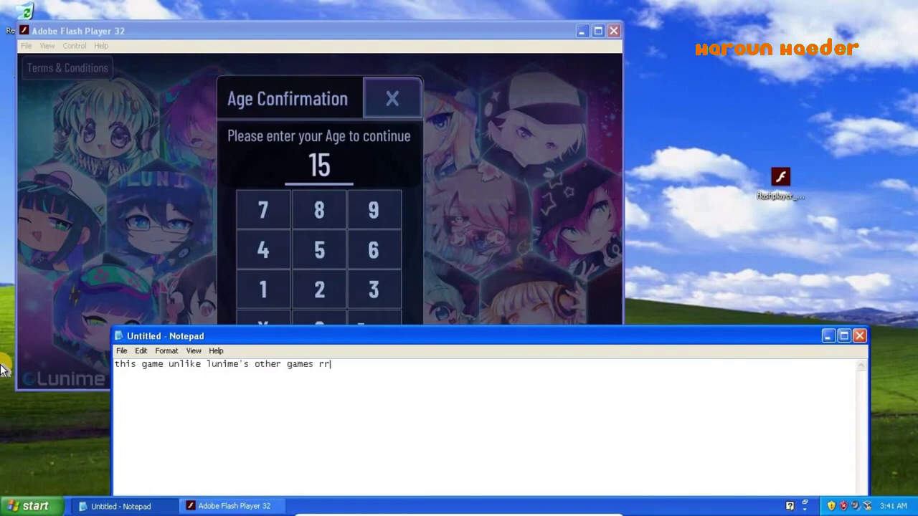
key(BackSpace)
text(equires age verifi)
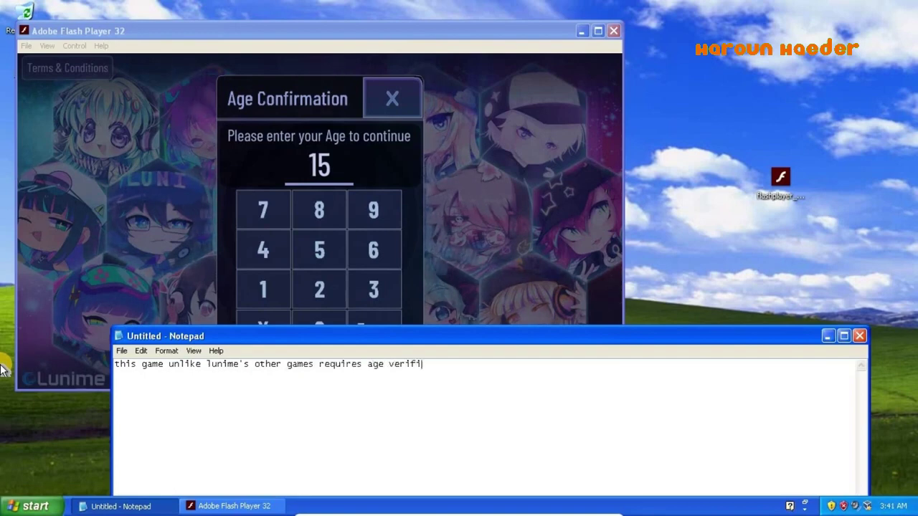
text(cation)
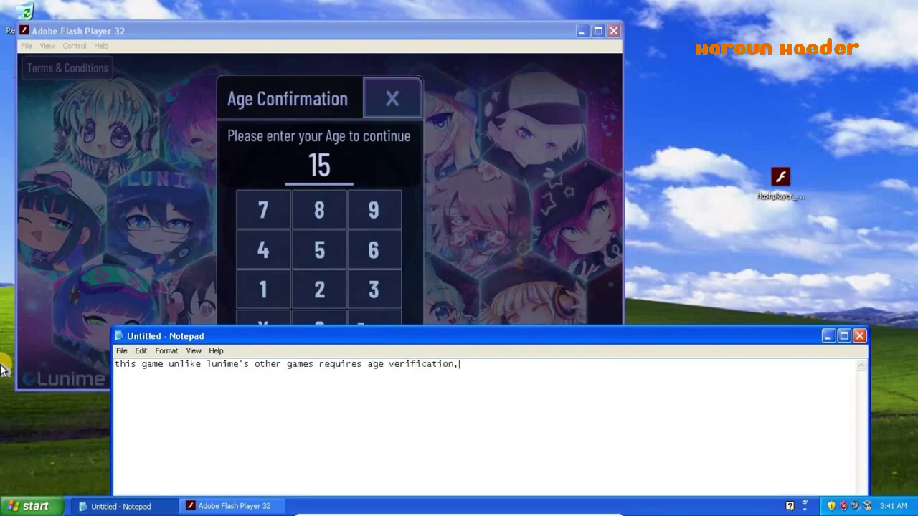
text(, kinda like how that)
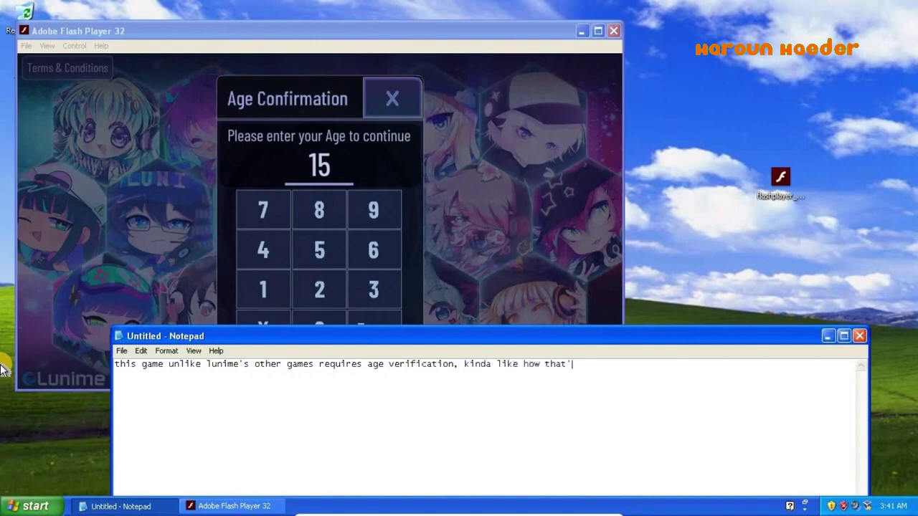
text('s the case wit)
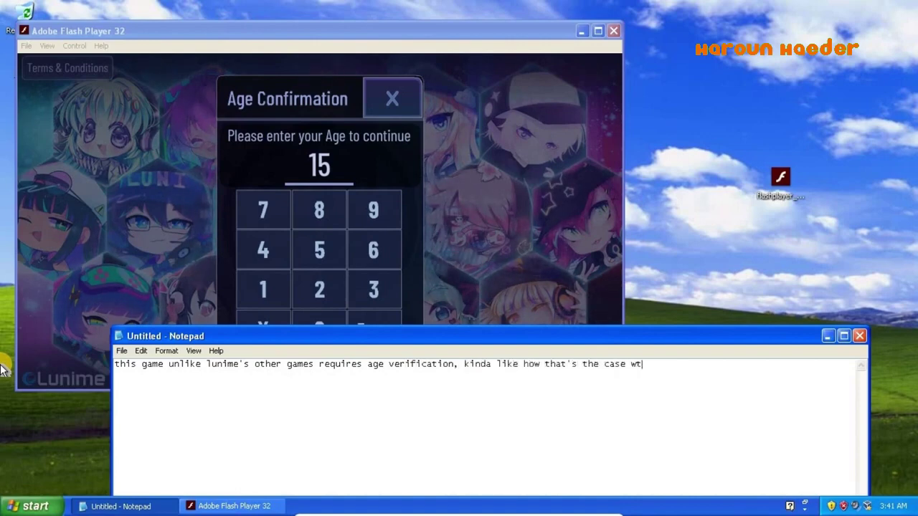
text(h age-rest)
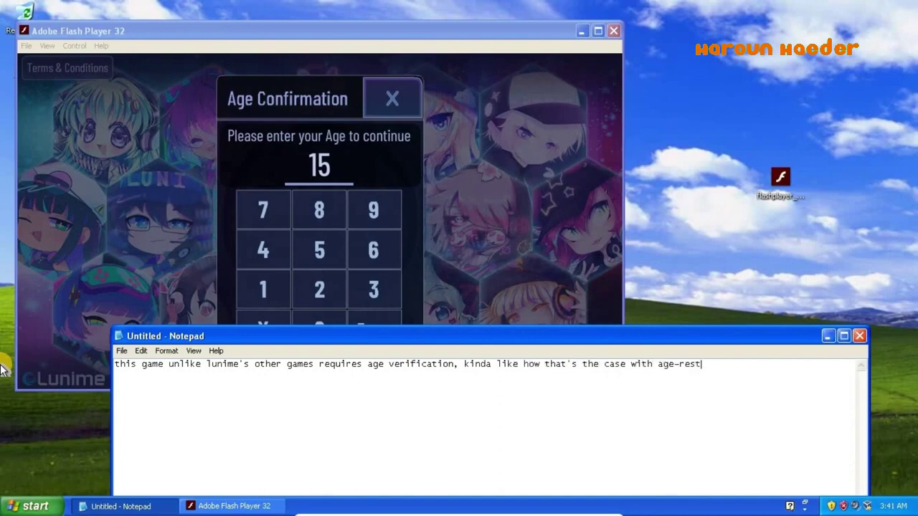
text(ricted content o)
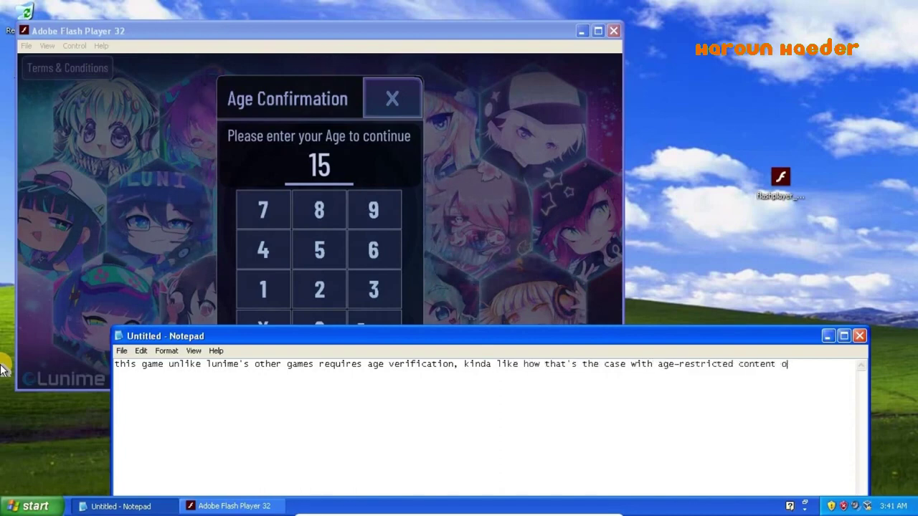
text(wher)
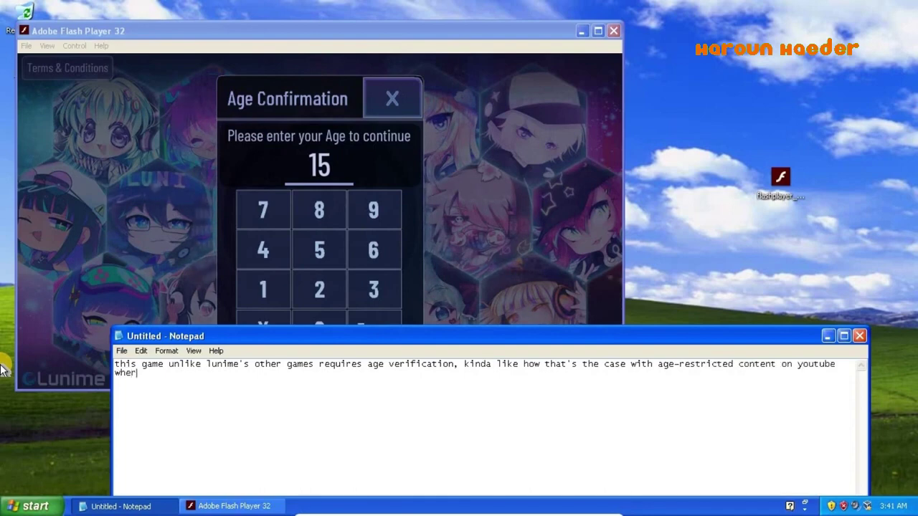
text(e you have to )
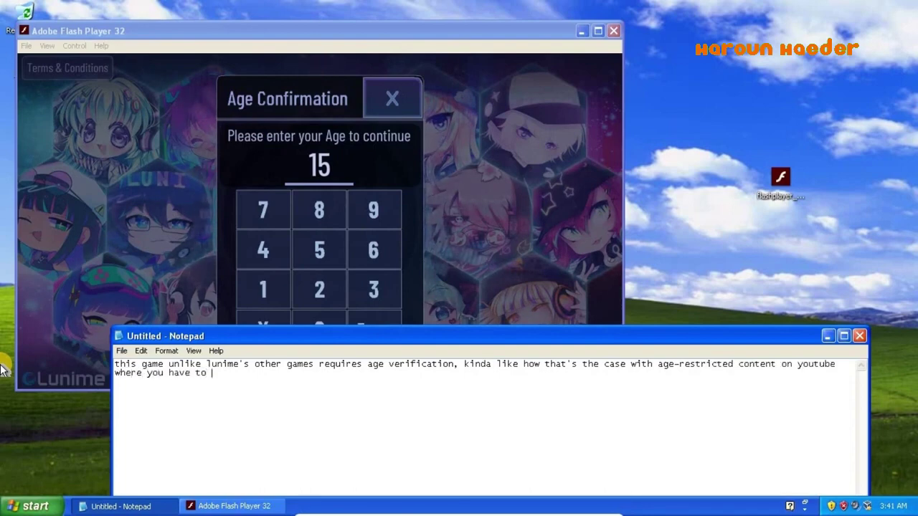
text(be at least )
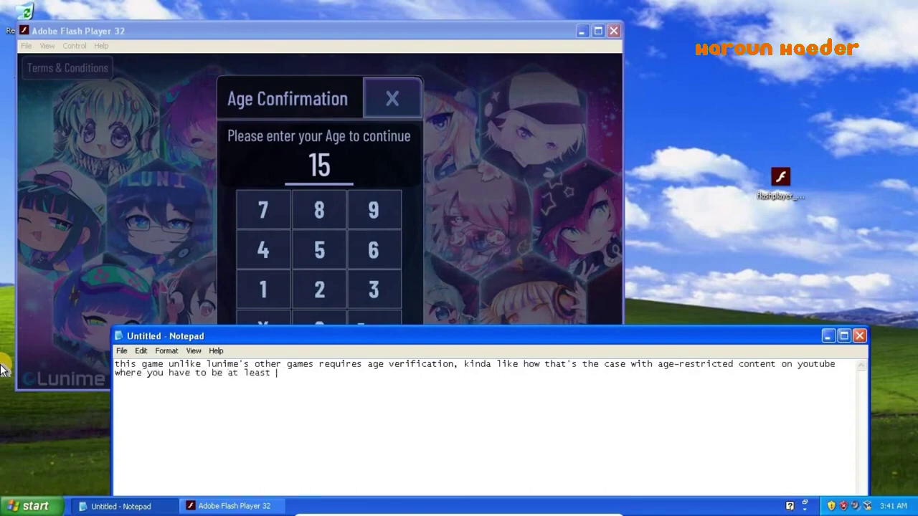
text(18 or older to )
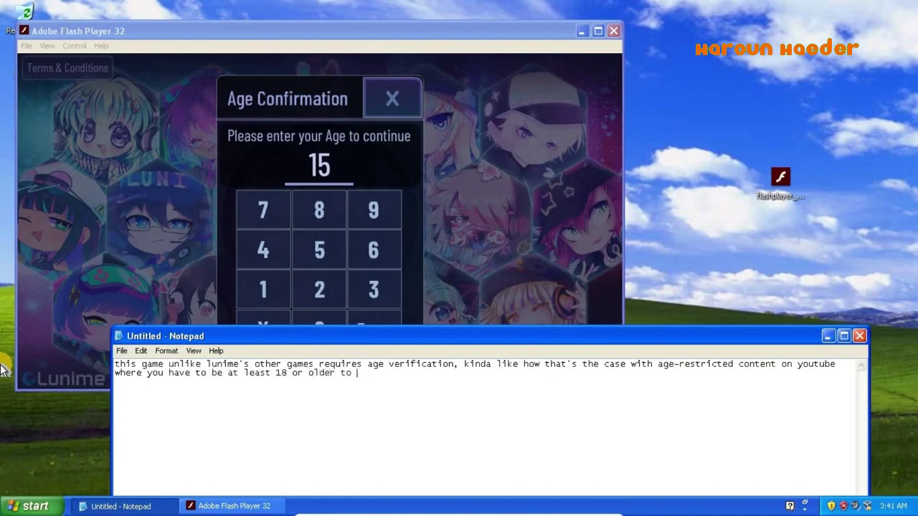
text(watch that type of conten)
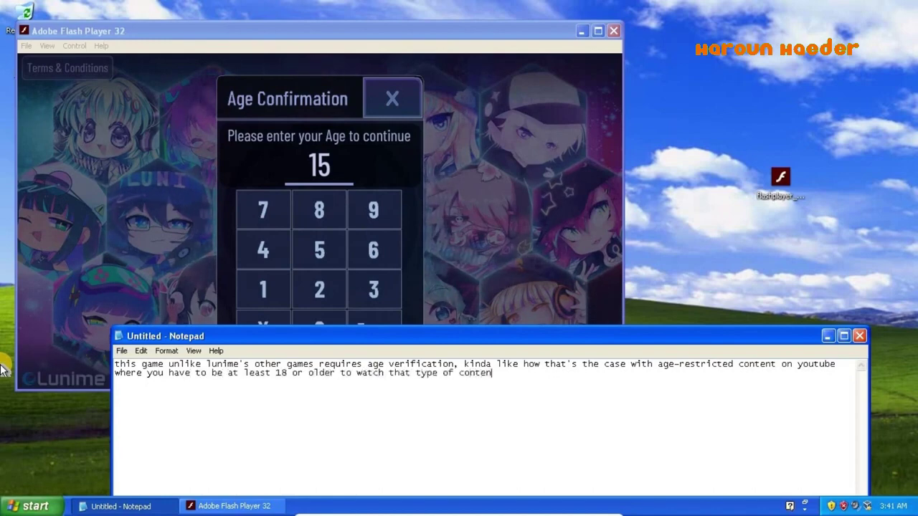
text(t that's r)
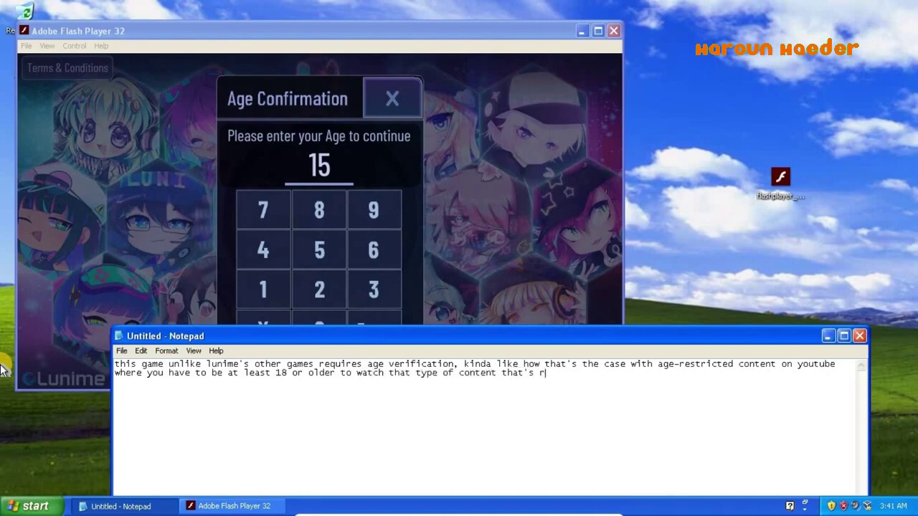
text(eally now)
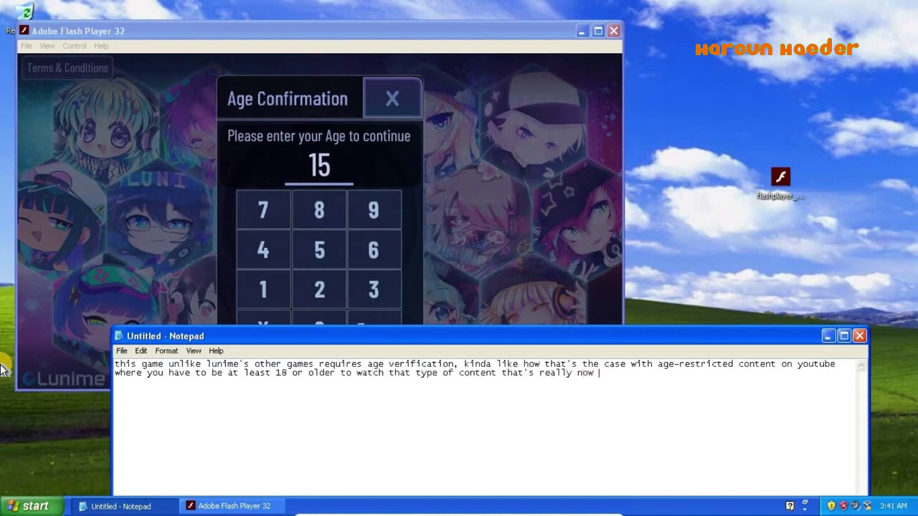
text(wh)
text(here to )
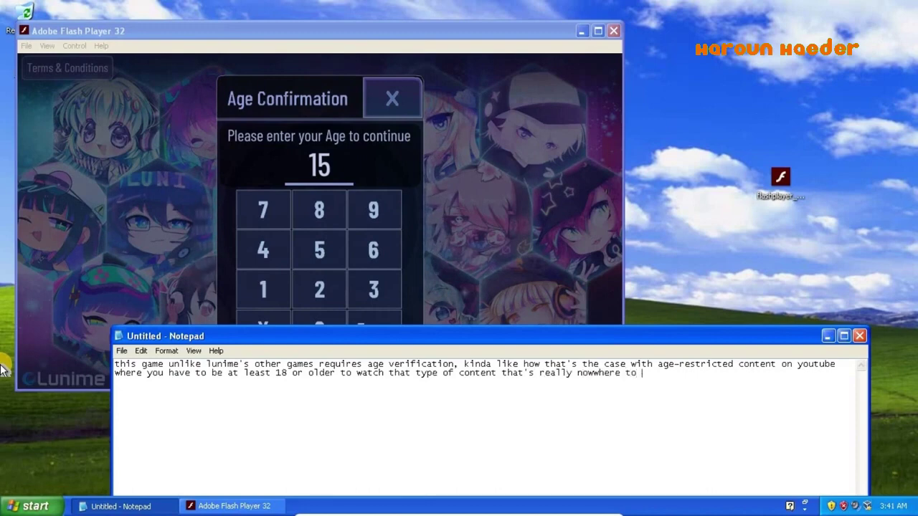
text(be found on the )
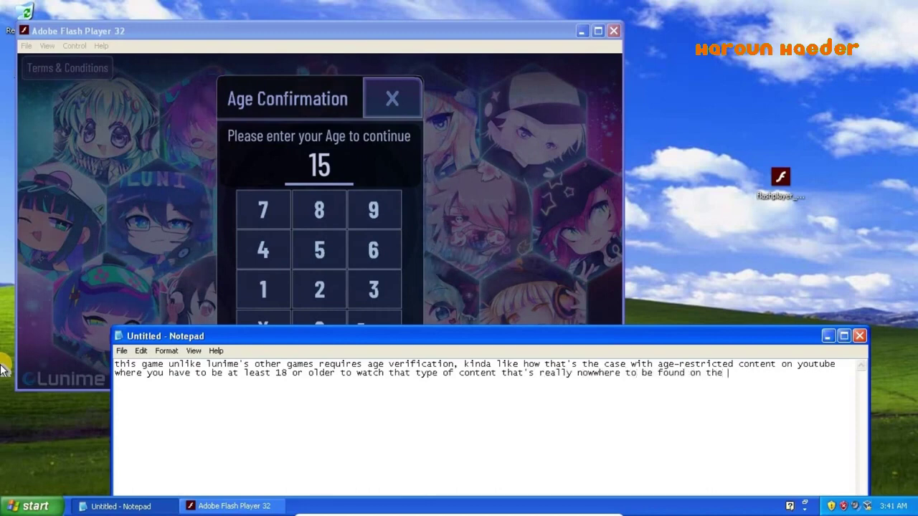
text(platform)
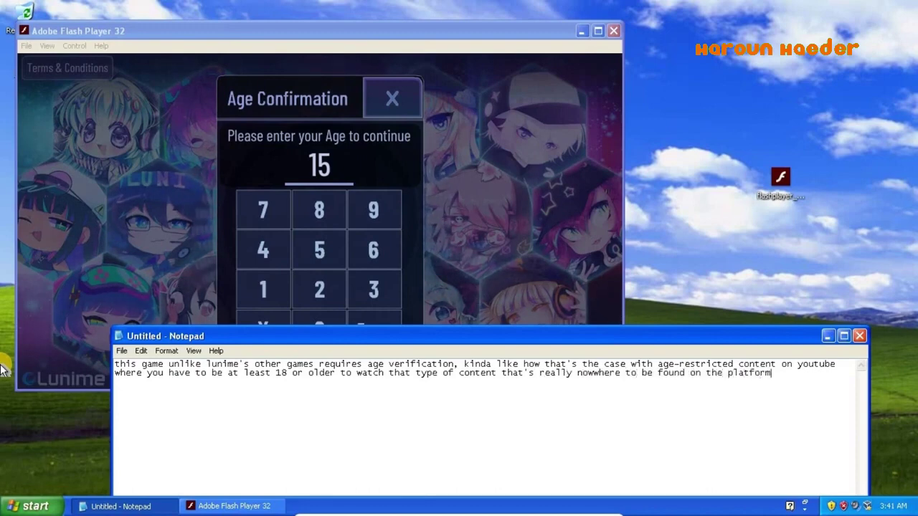
text(, and have very little)
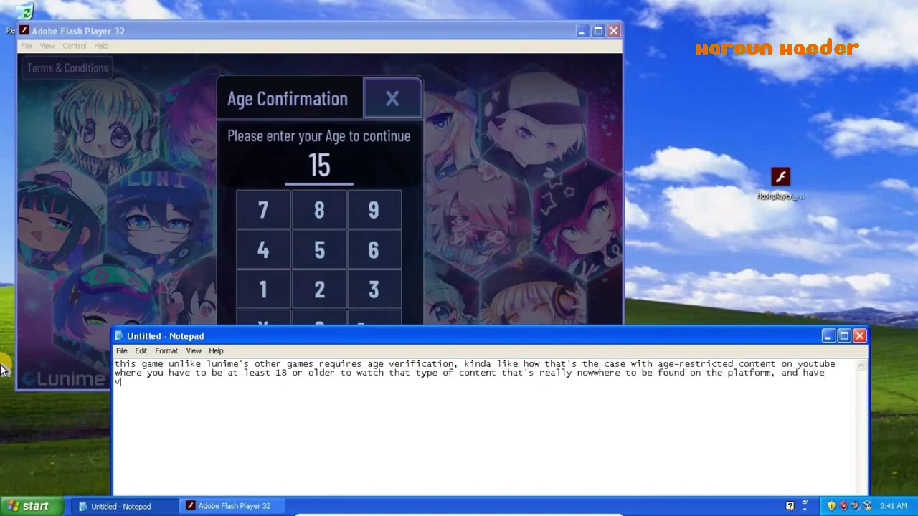
text( to)
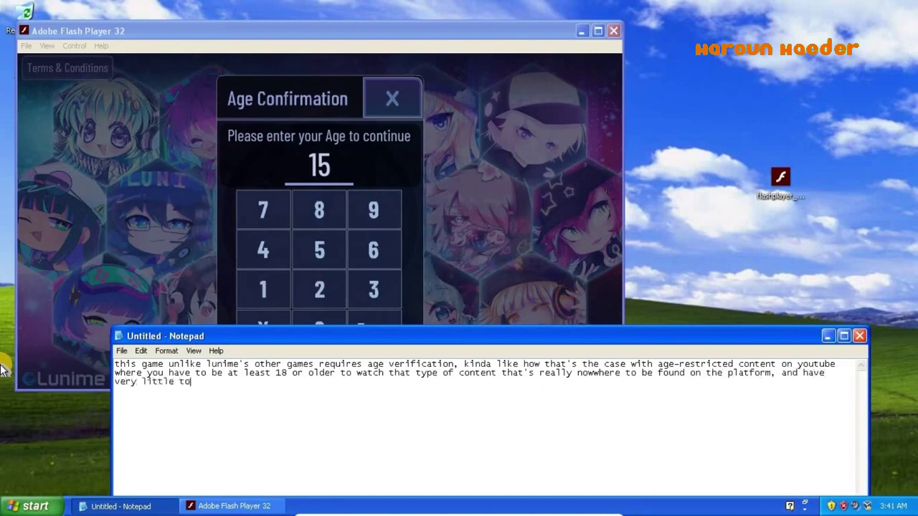
text( no mon)
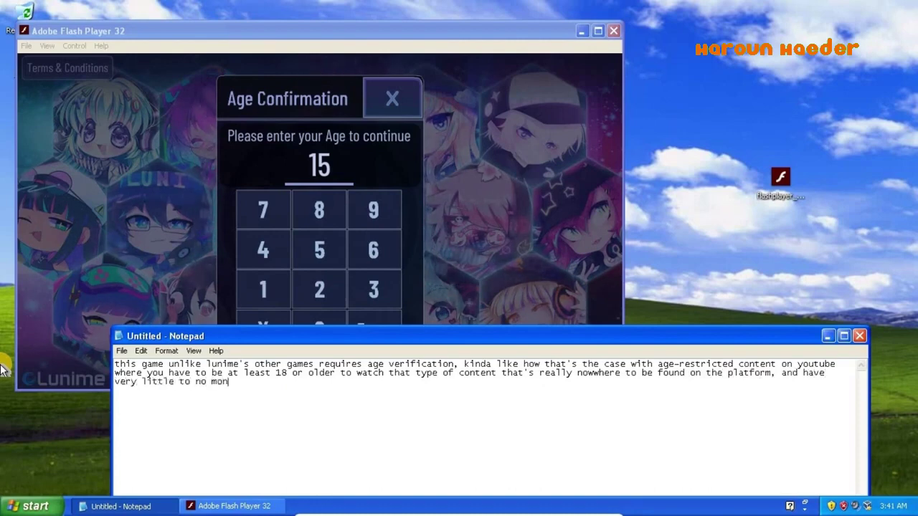
text(etization, bt)
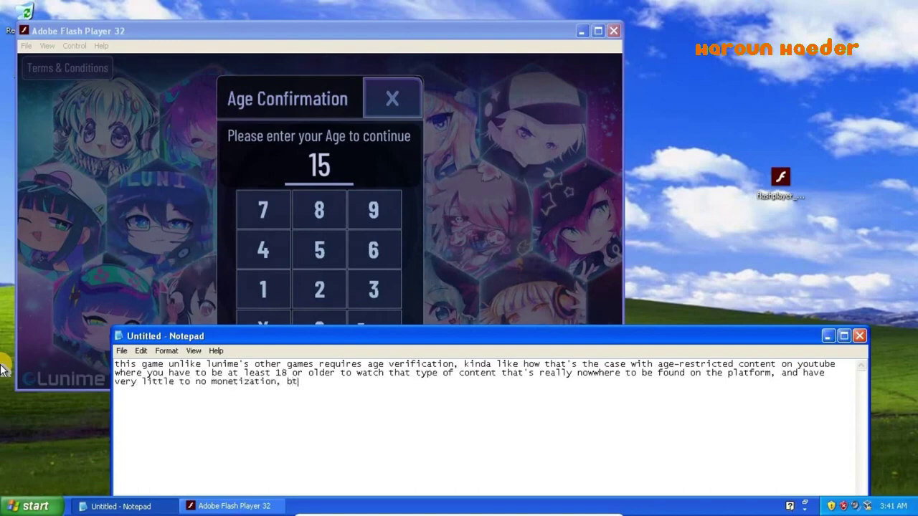
key(BackSpace)
text(ut whatever)
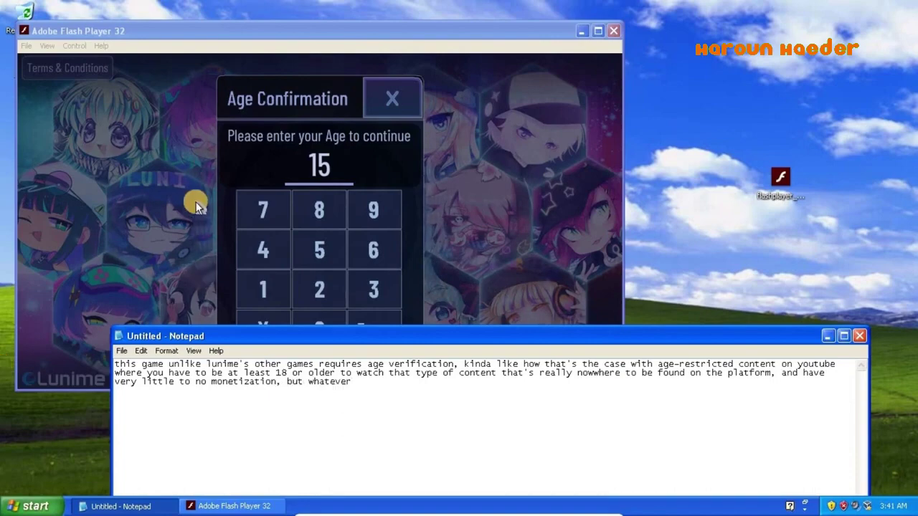
click(296, 171)
- Confirm age 15, dismiss the terms and conditions, and skip the tutorial
click(377, 336)
click(380, 337)
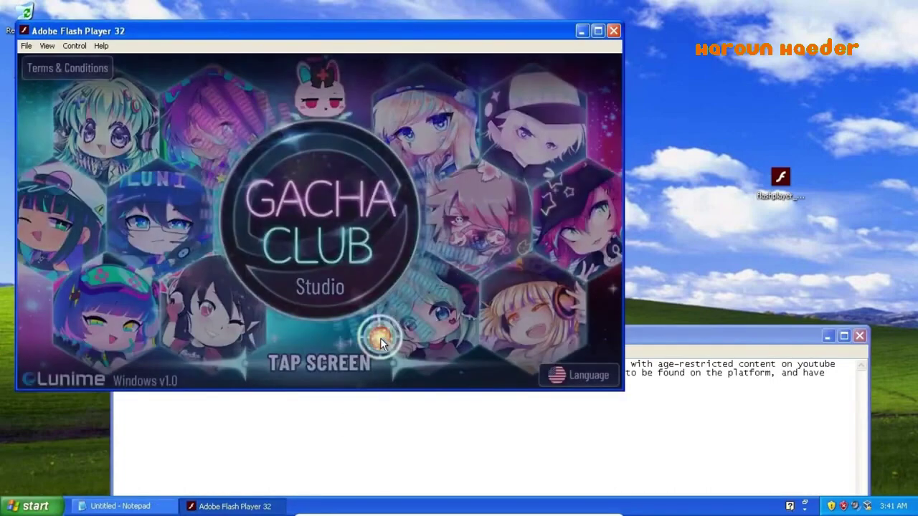
click(380, 337)
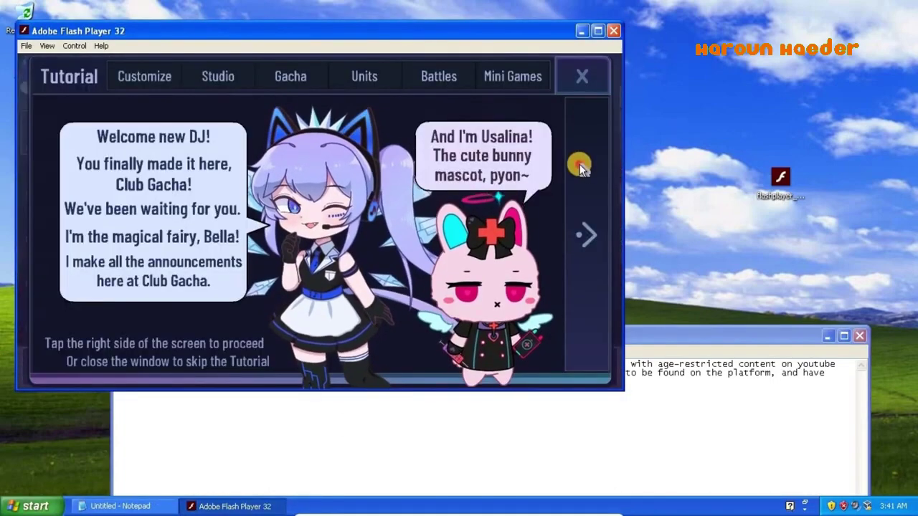
click(579, 164)
click(579, 160)
click(582, 80)
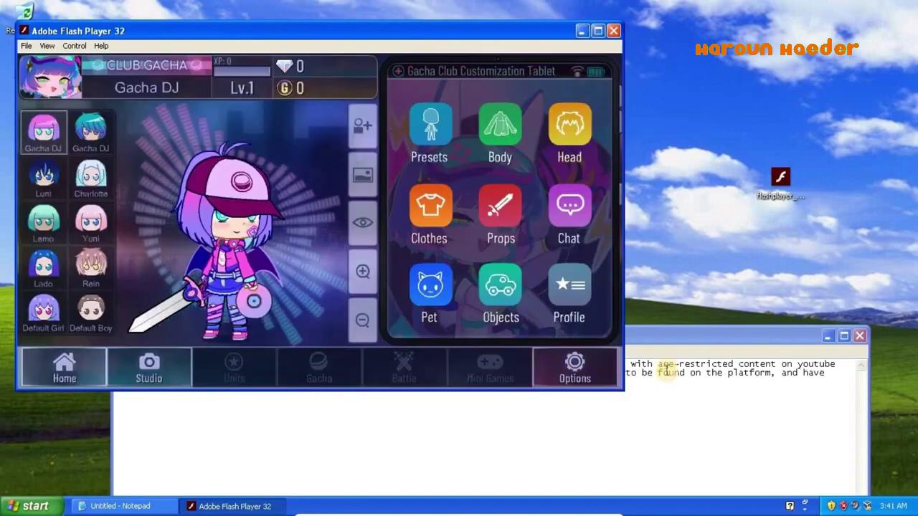
- Type a note comparing the tour to Gacha Life, replace it with 'no', and hide Notepad
click(700, 430)
key(ctrl+a)
text(just )
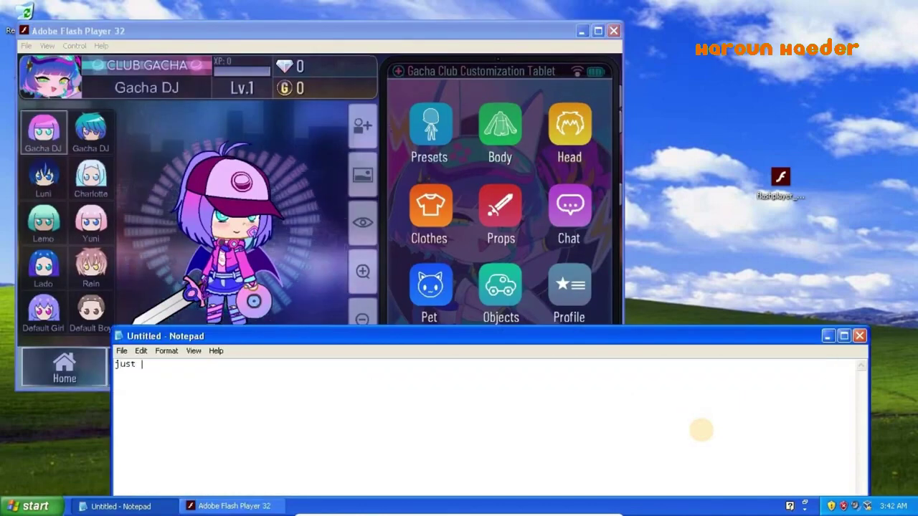
text(like gacha life,)
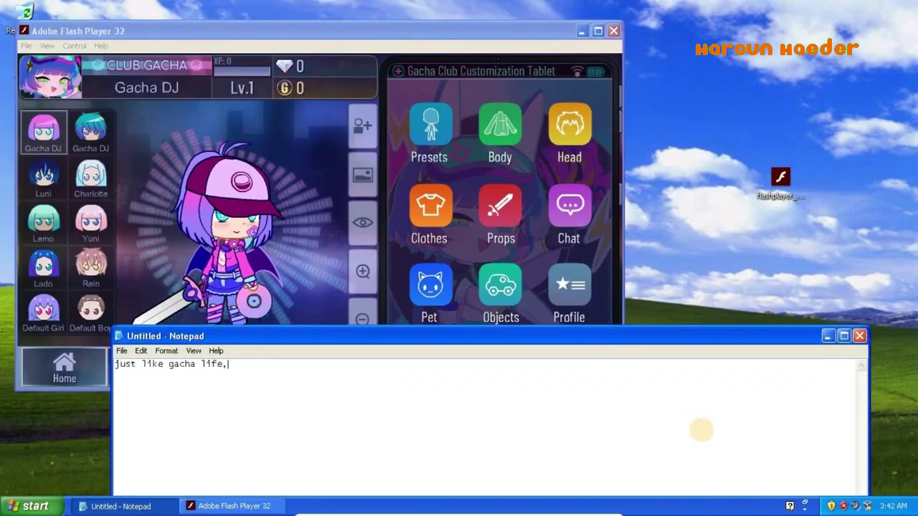
text( we have a yo)
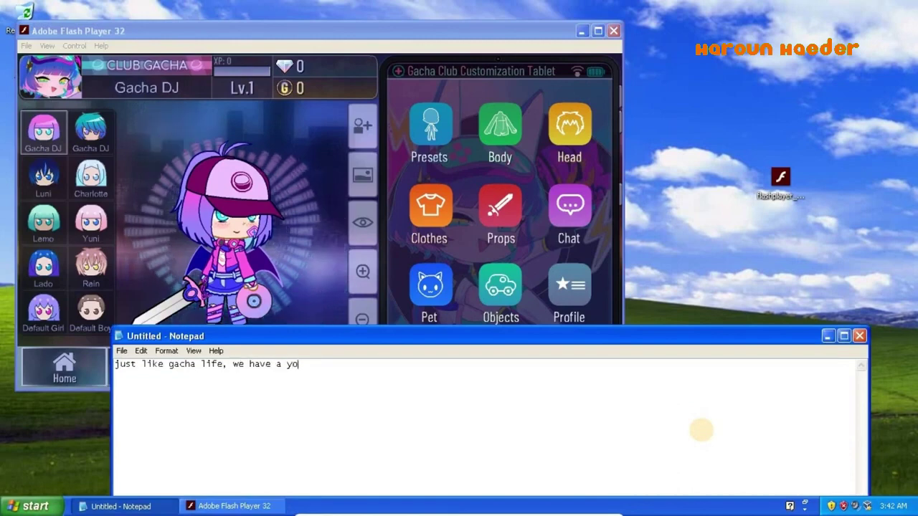
key(BackSpace)
key(BackSpace)
text(tour, bu)
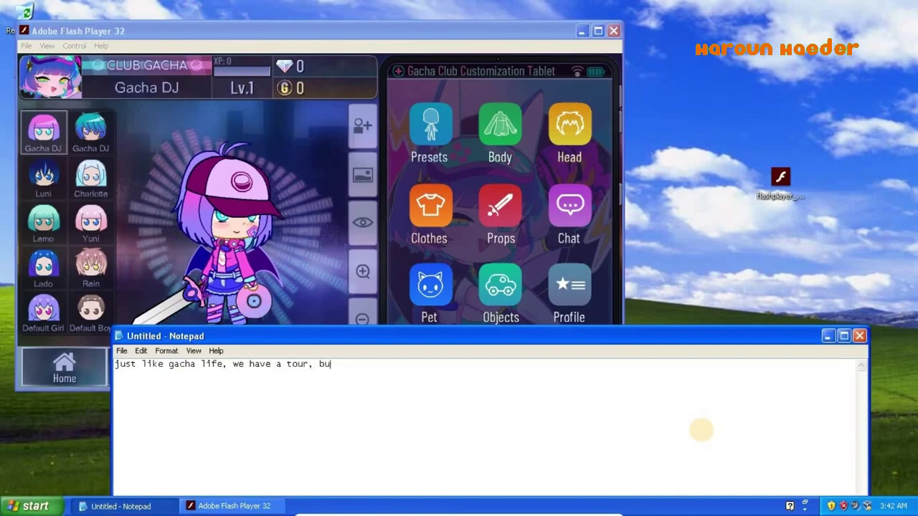
text(t it's now a did)
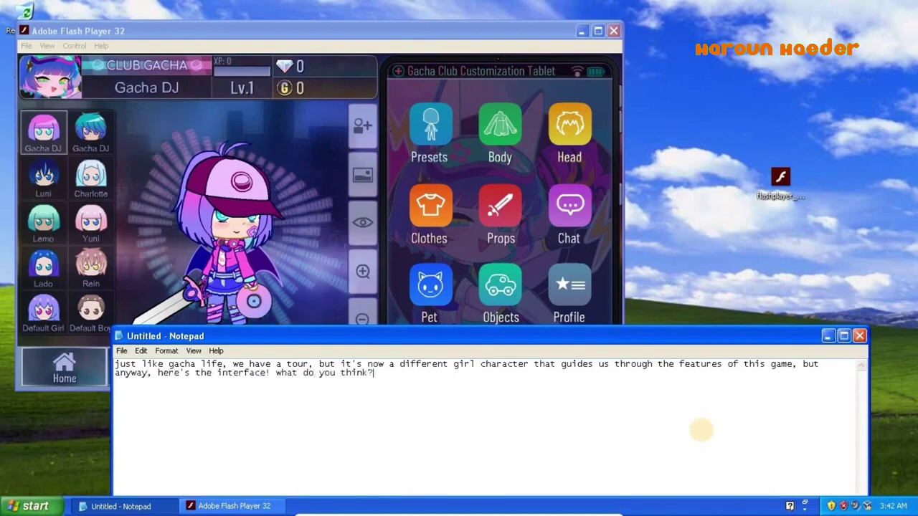
key(ctrl+a)
text(no)
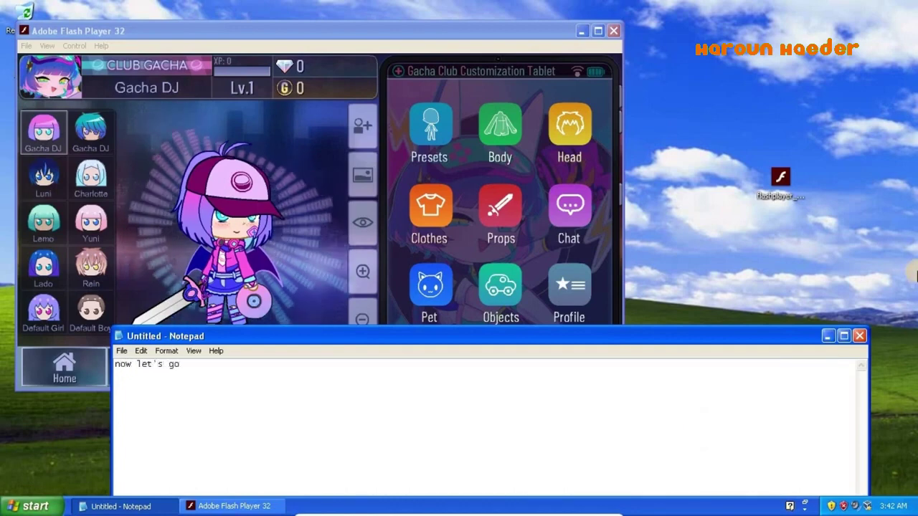
click(826, 335)
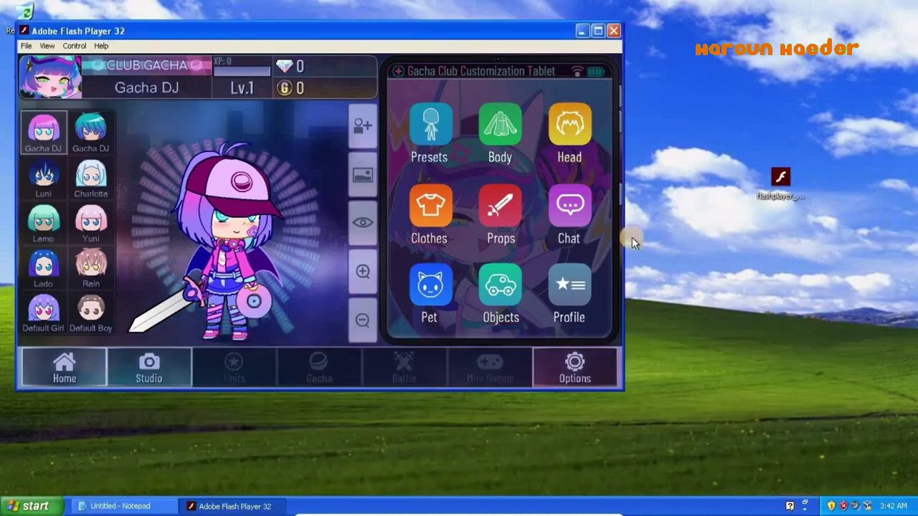
- Page through the presets, then raise Gacha DJ's height to 4/20 and try larger head sizes
click(430, 129)
click(578, 344)
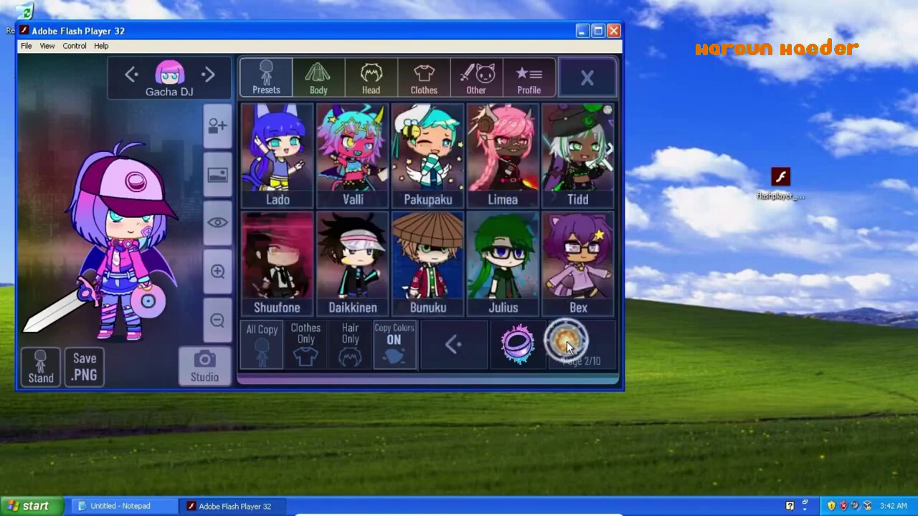
click(577, 344)
click(577, 344)
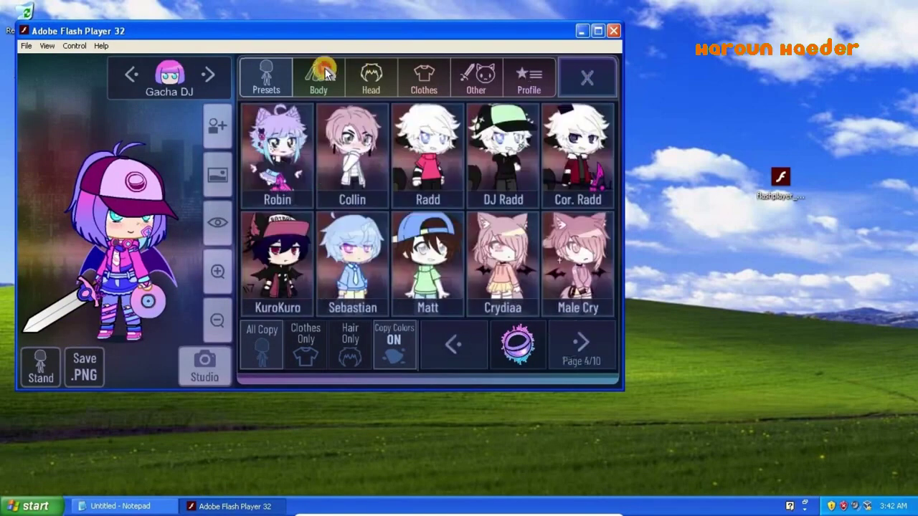
click(318, 77)
click(305, 223)
click(304, 223)
click(305, 224)
click(403, 219)
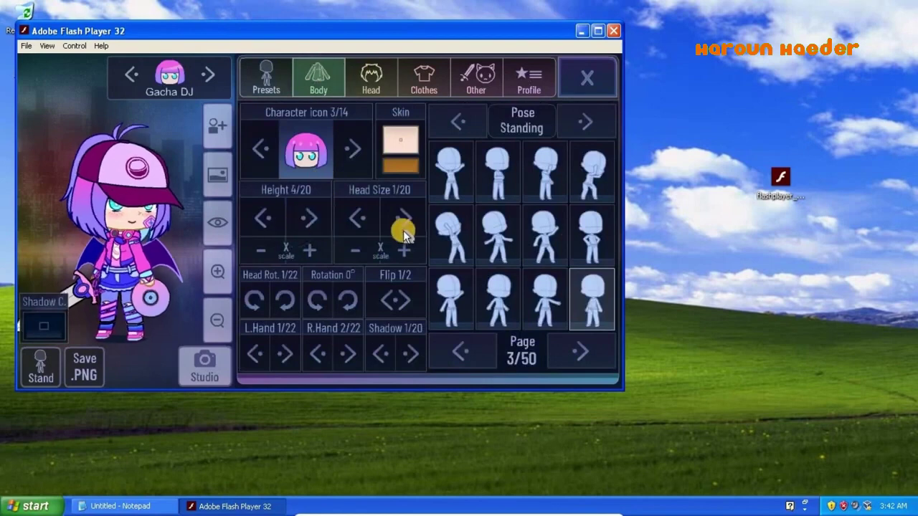
click(403, 219)
click(403, 218)
click(347, 223)
click(347, 224)
click(347, 223)
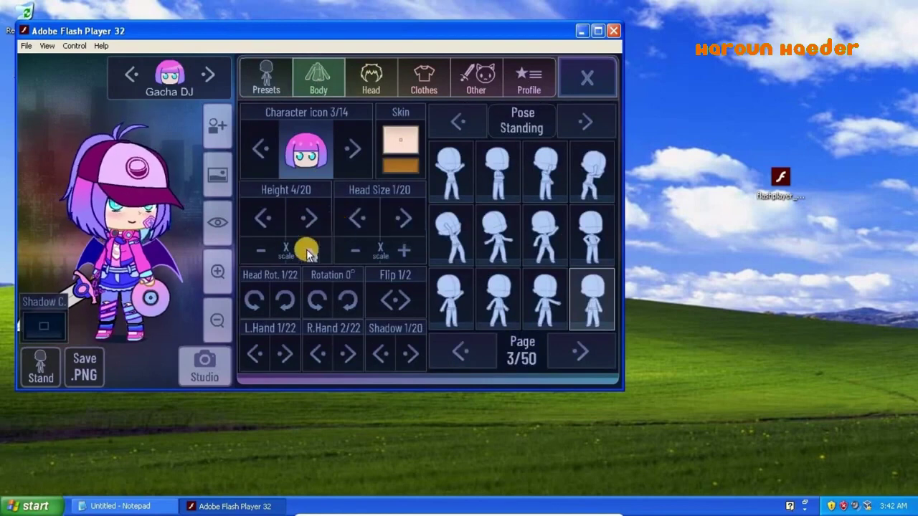
- Tilt the head and return it upright, then try standing poses, settling on the sword-raised one
click(284, 301)
click(285, 300)
click(284, 301)
click(285, 300)
click(284, 300)
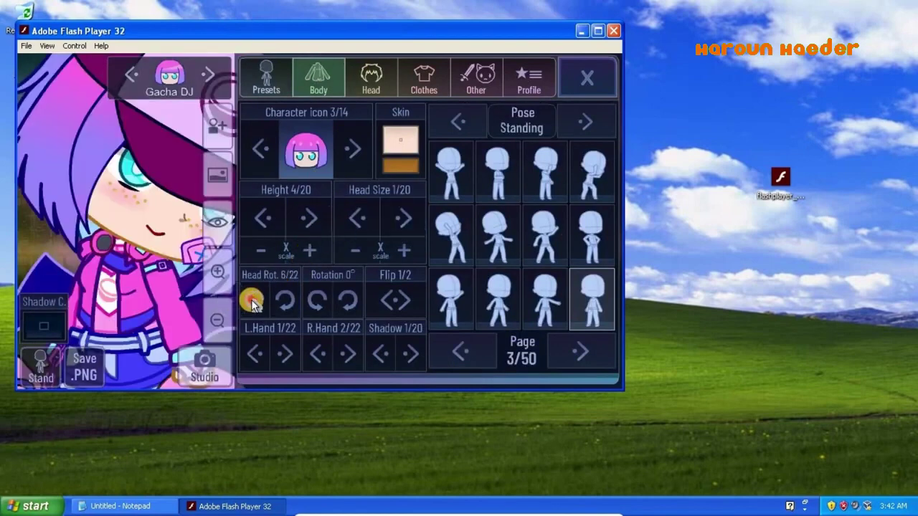
click(248, 300)
click(247, 300)
click(248, 300)
click(247, 300)
click(248, 300)
click(219, 324)
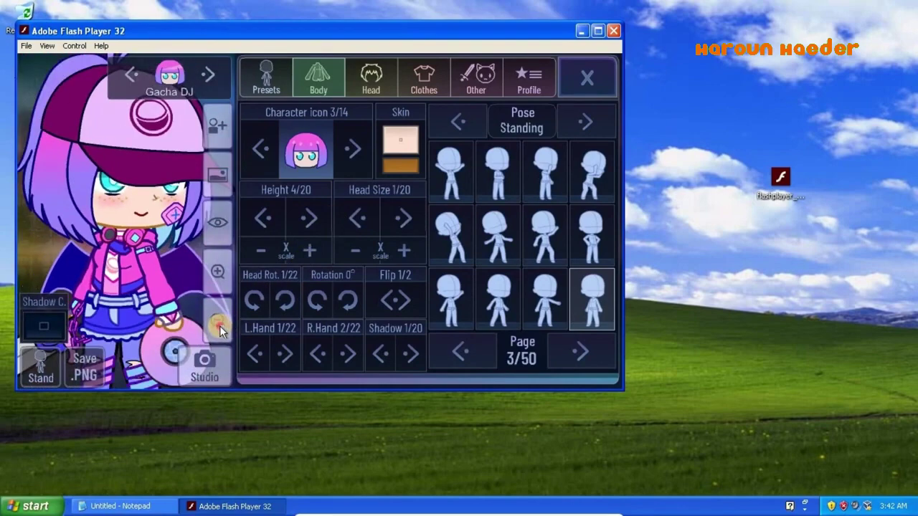
click(219, 326)
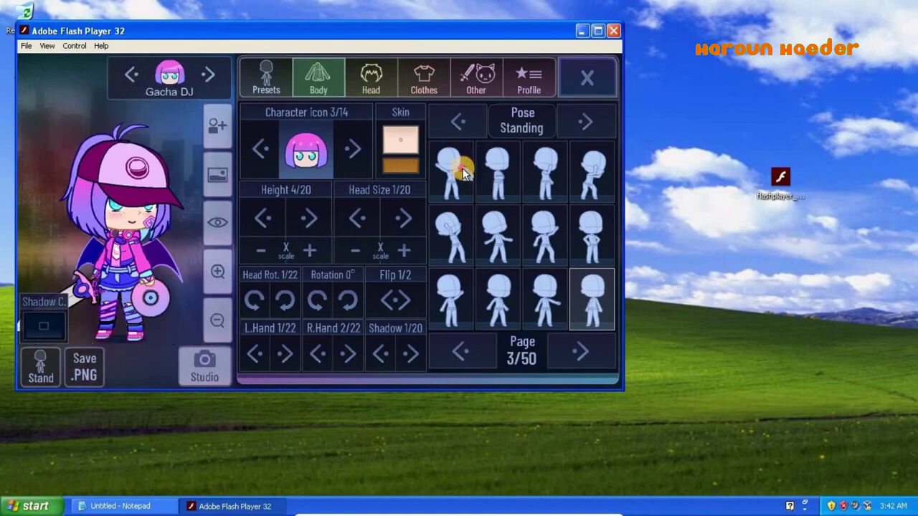
click(463, 172)
click(557, 252)
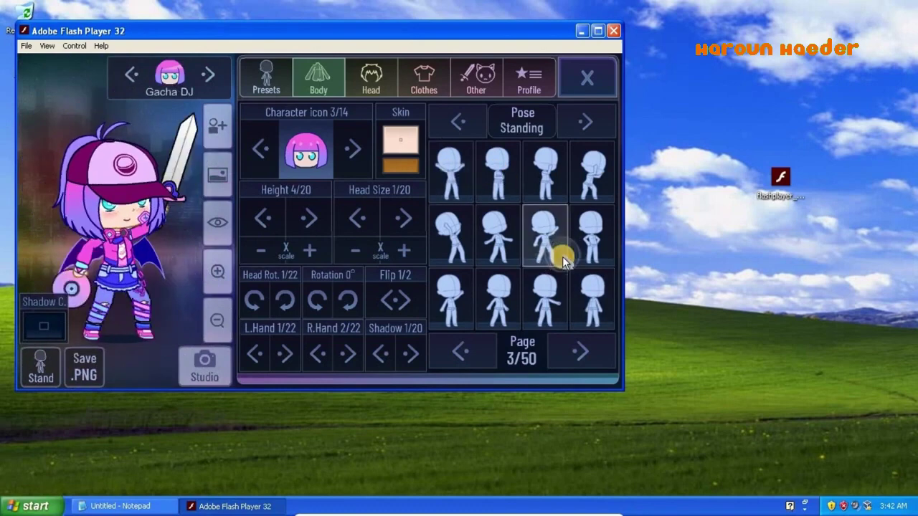
click(582, 305)
- Save the character as a PNG image on the Desktop
click(86, 370)
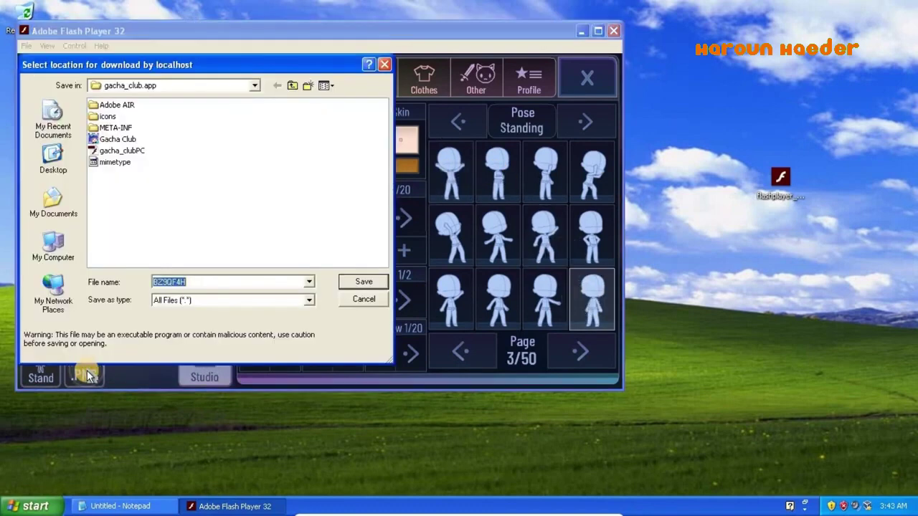
click(53, 161)
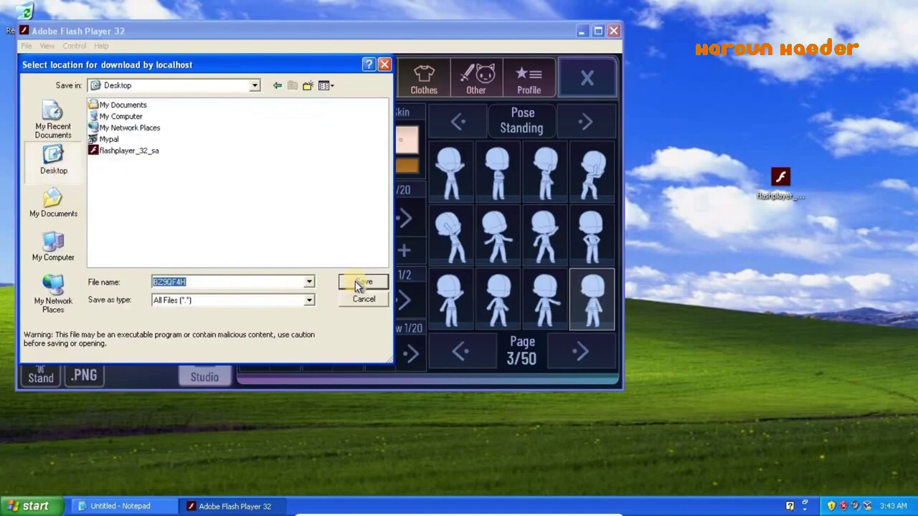
click(358, 282)
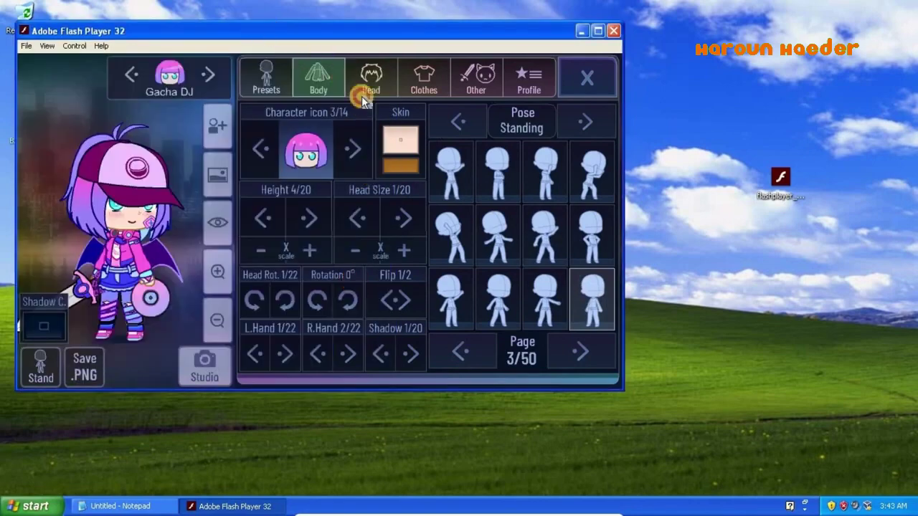
- Open BZ9QF4H in the picture viewer, zoom in four steps and rotate it three quarter turns
drag(233, 29, 375, 147)
double_click(24, 121)
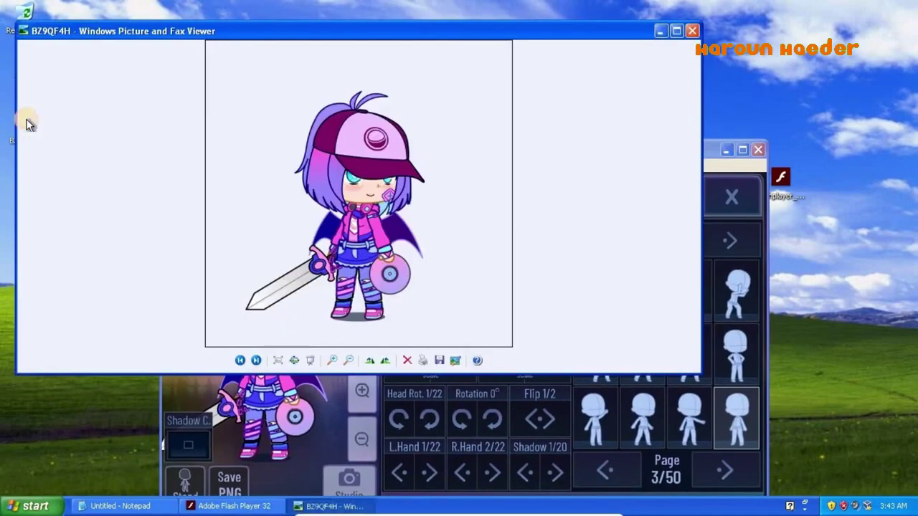
click(329, 360)
click(329, 360)
click(330, 360)
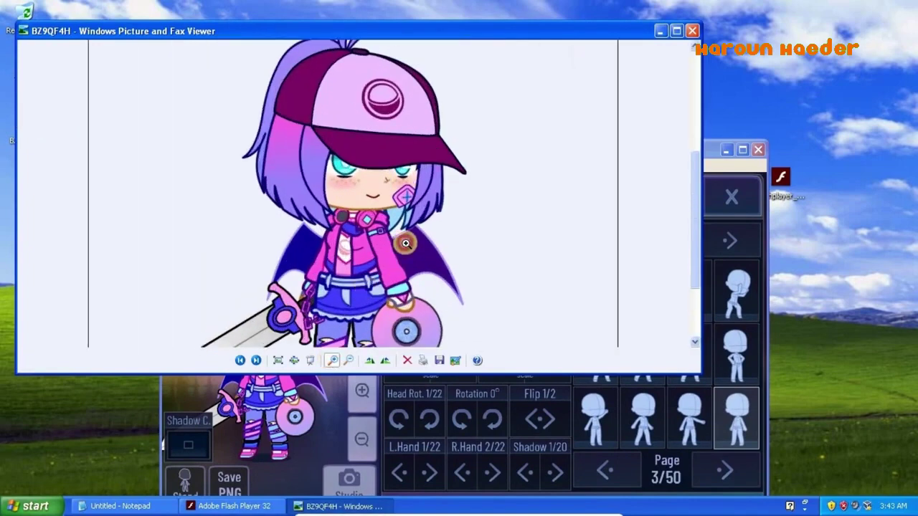
click(405, 244)
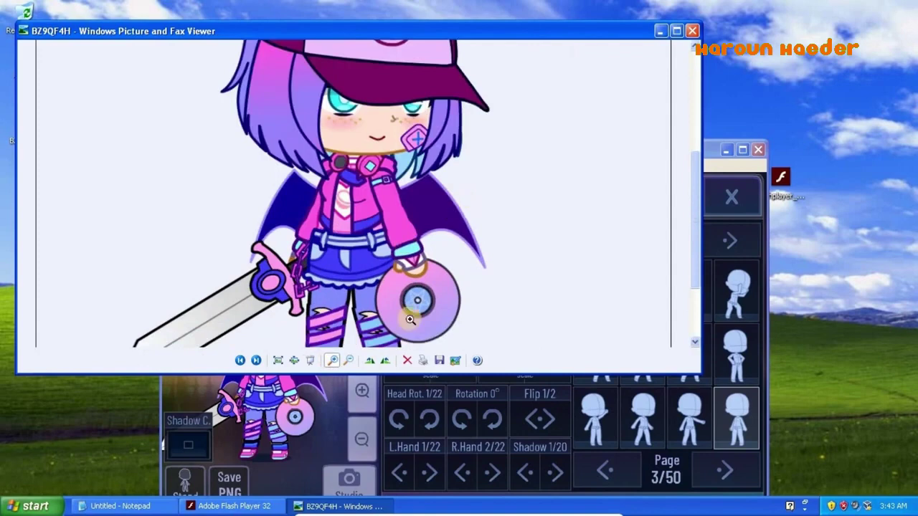
click(369, 360)
click(370, 360)
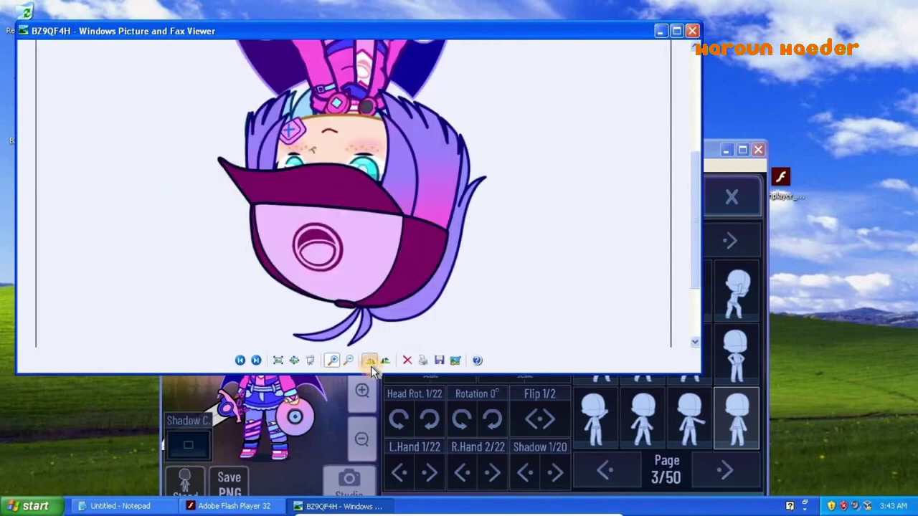
click(370, 361)
- Maximize and close the viewer, then drag BZ9QF4H into the Recycle Bin
click(676, 31)
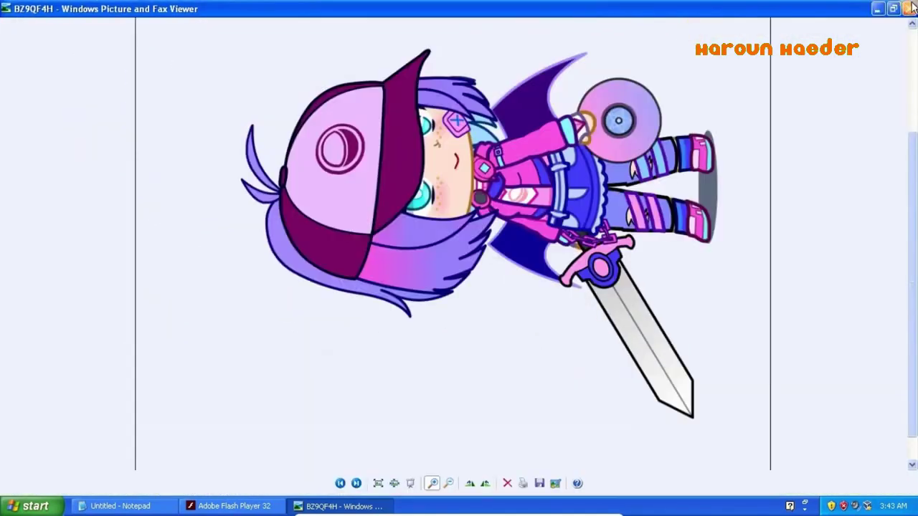
click(907, 7)
drag(29, 118, 25, 18)
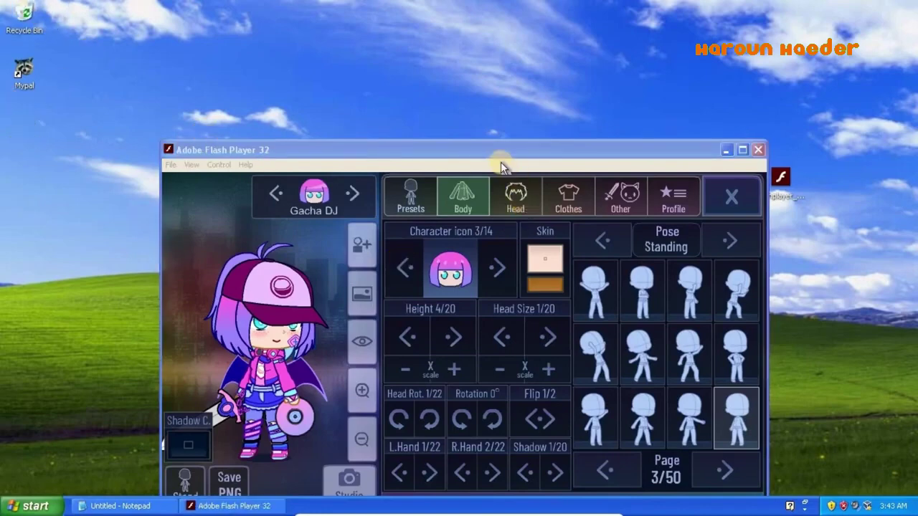
- Try pink and orange-brown skin colours, then keep the skin peach
drag(500, 150, 473, 108)
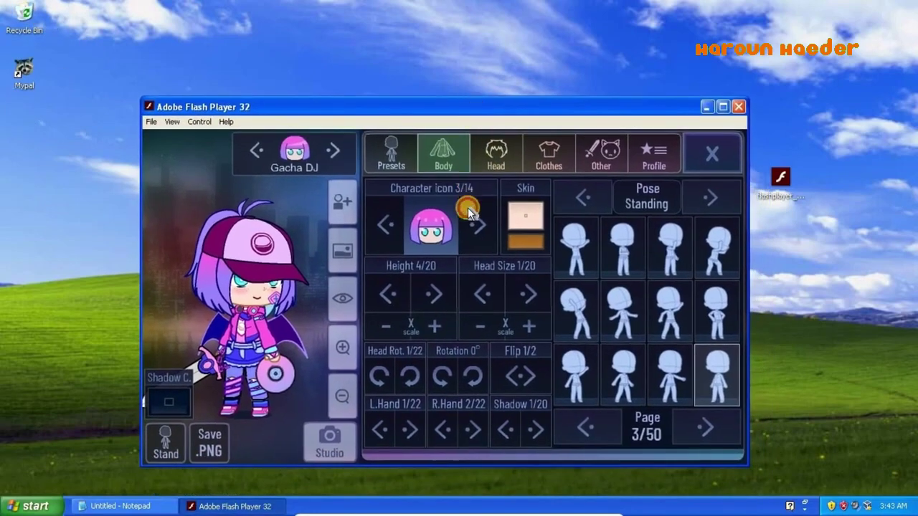
click(519, 206)
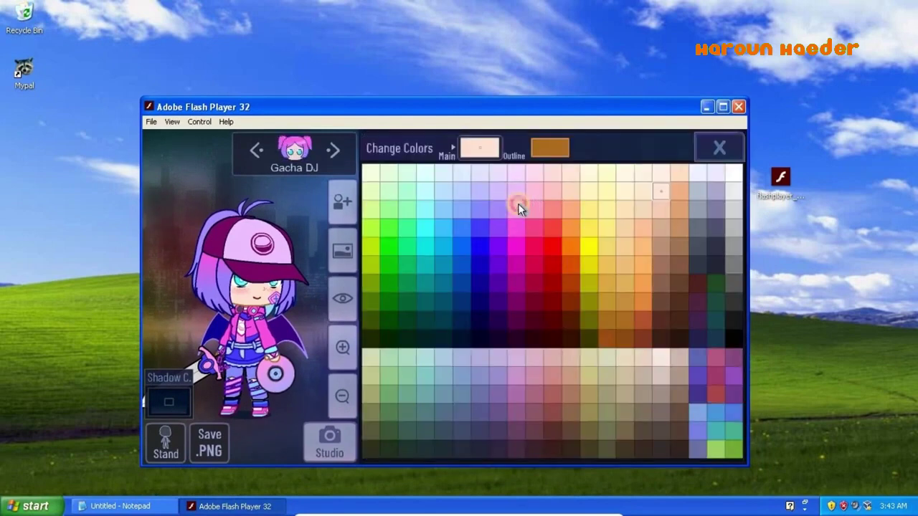
click(518, 206)
click(625, 320)
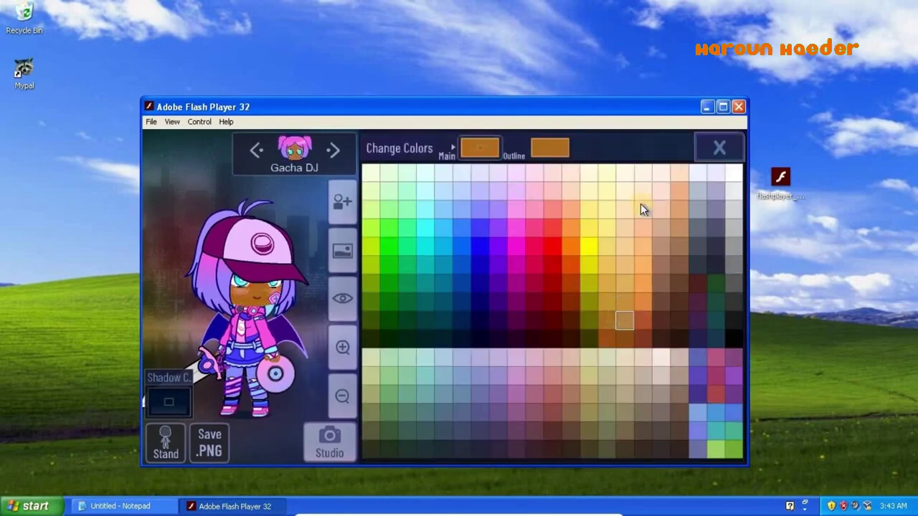
click(640, 204)
click(710, 147)
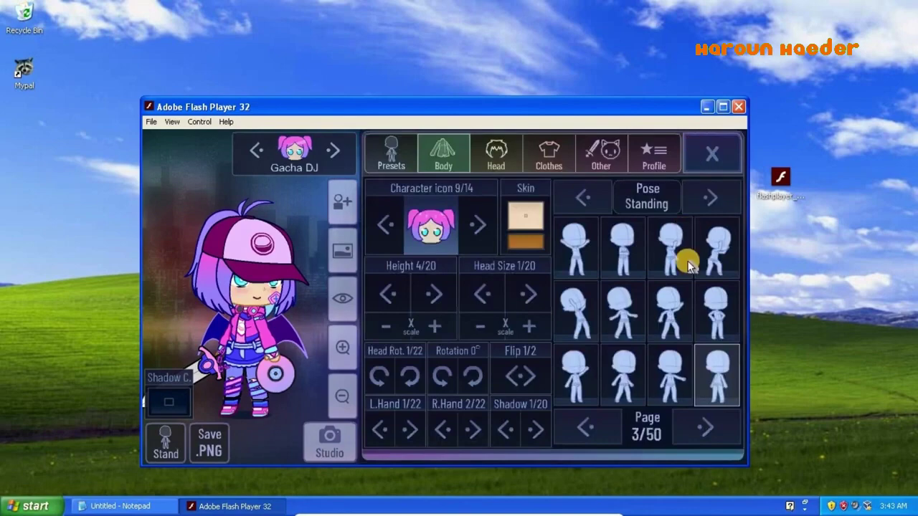
- Try several rear hairstyles, including bunny ears, and settle on a plain one from page 7
click(494, 159)
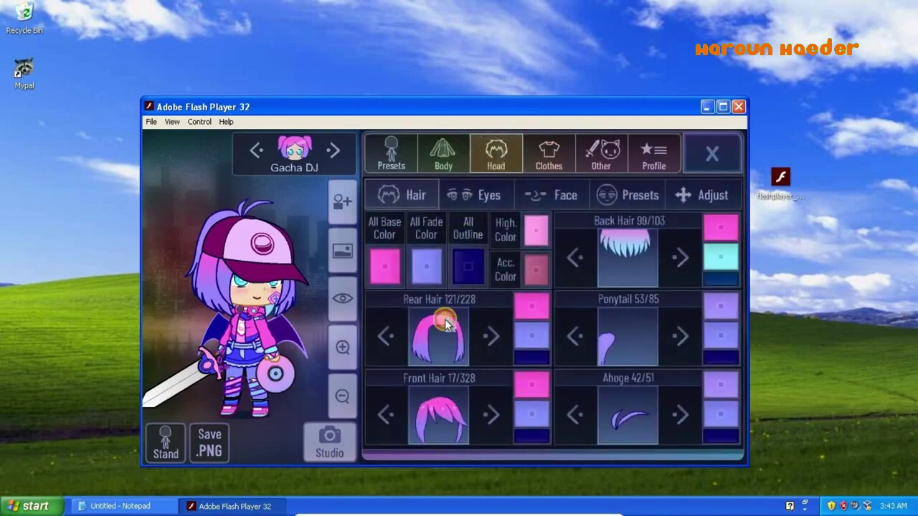
click(445, 315)
click(577, 293)
click(633, 261)
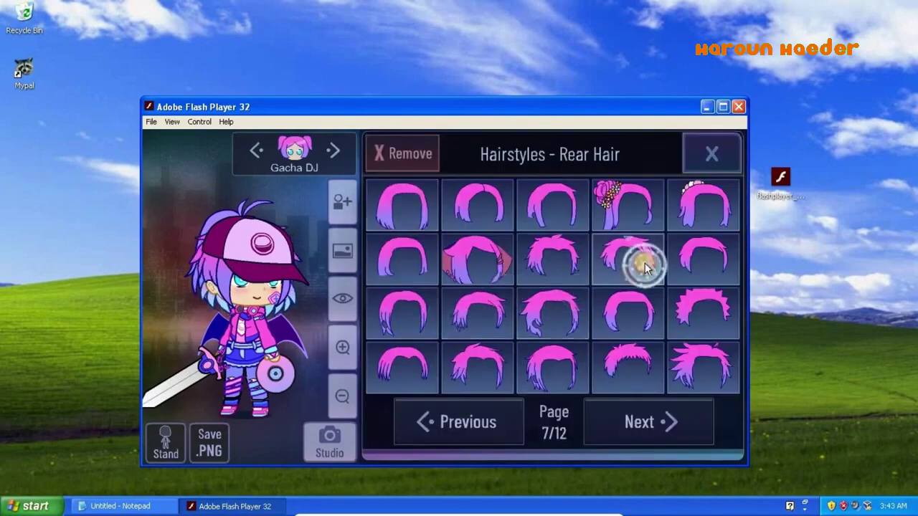
click(584, 208)
click(599, 424)
click(598, 423)
click(553, 364)
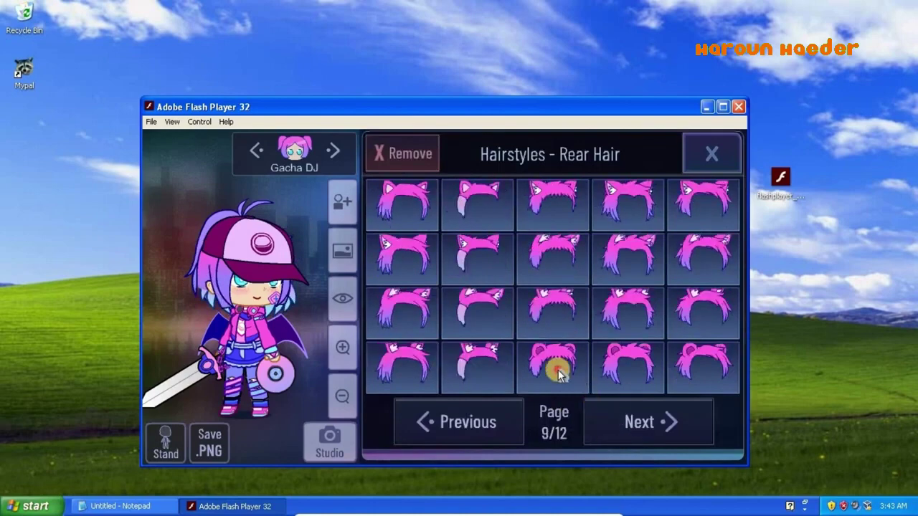
click(482, 377)
click(393, 358)
click(461, 424)
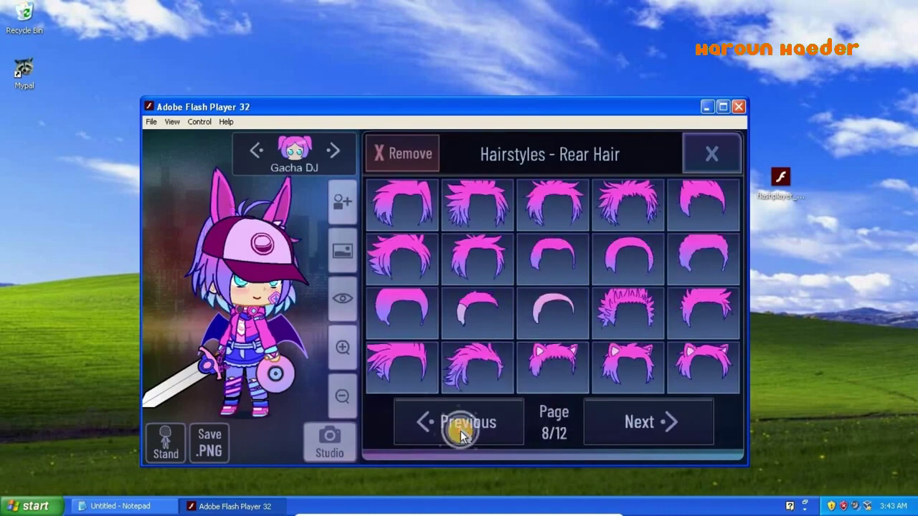
click(458, 423)
click(403, 313)
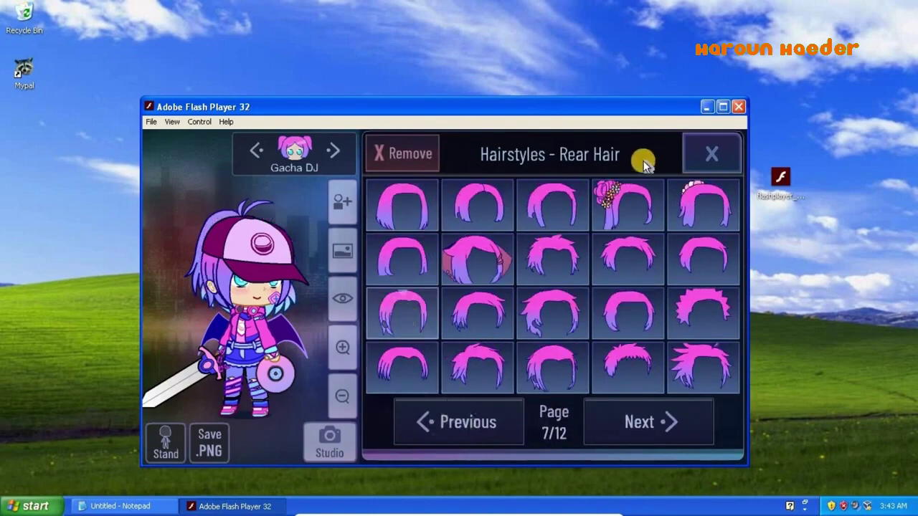
click(704, 161)
- Compare several eye styles and settle on the first one
click(471, 196)
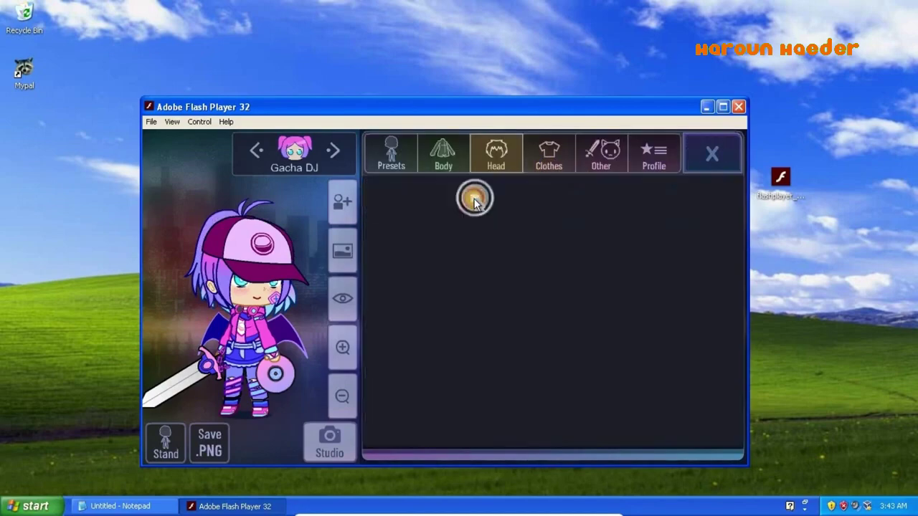
click(443, 261)
click(409, 202)
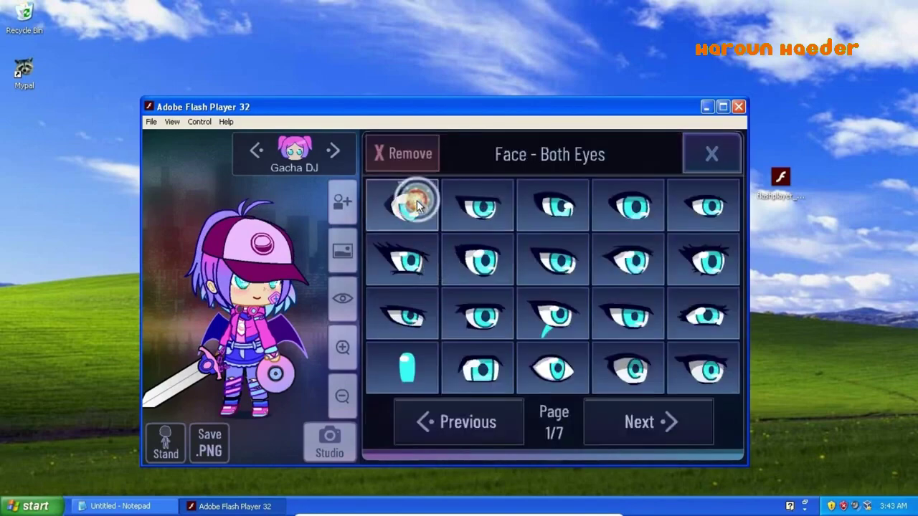
click(424, 263)
click(469, 261)
click(524, 264)
click(404, 205)
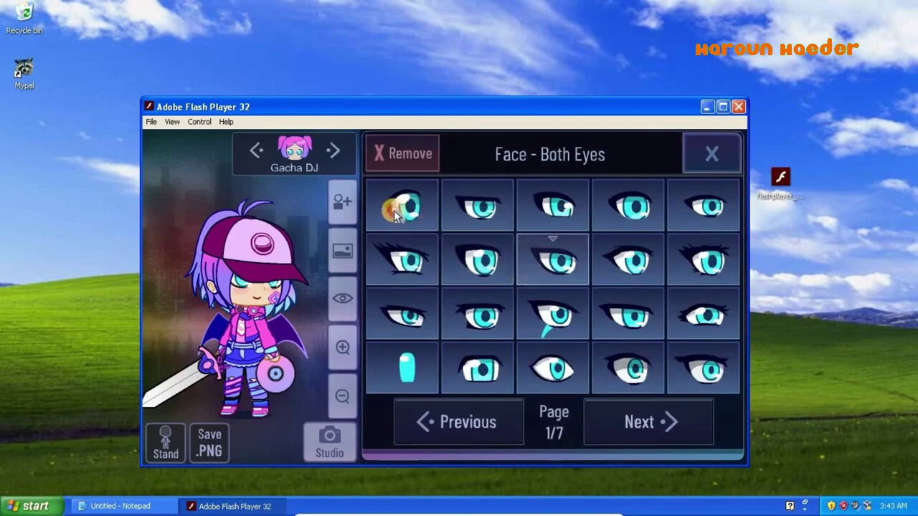
click(721, 150)
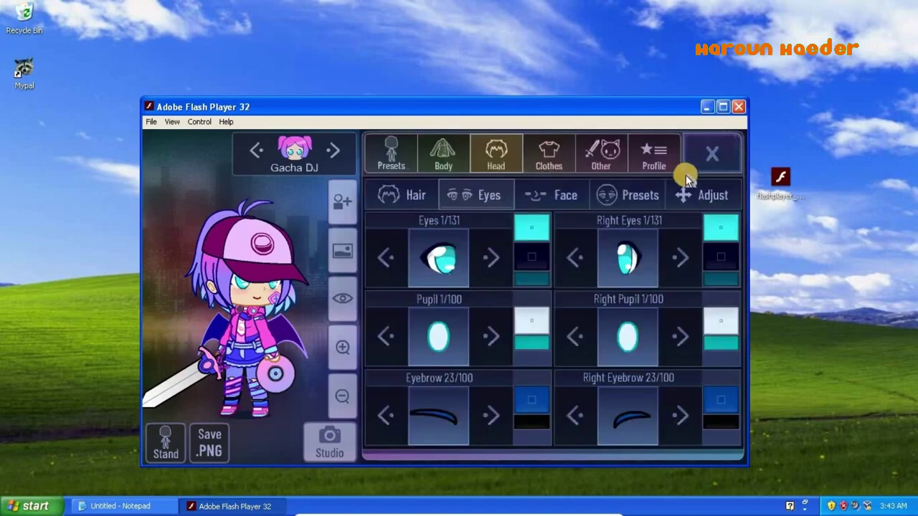
- Change the mouth to the small mouth style
click(531, 189)
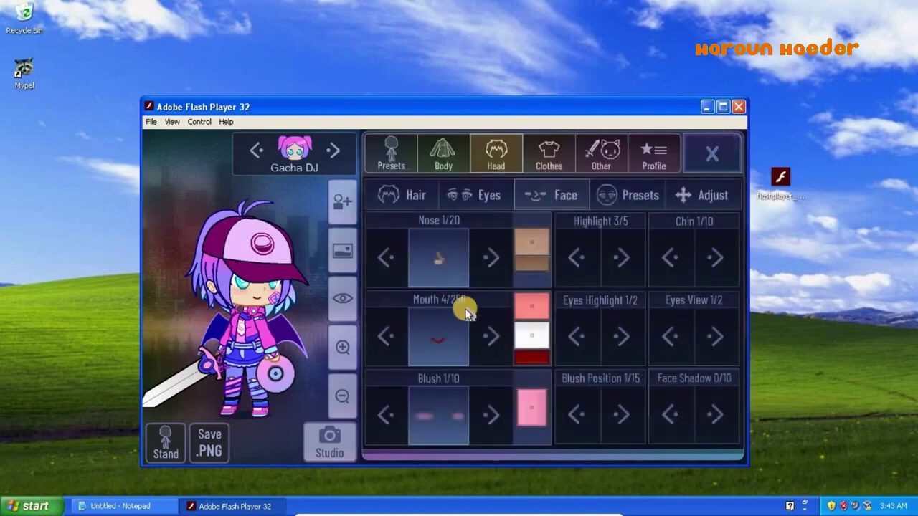
click(466, 313)
click(406, 209)
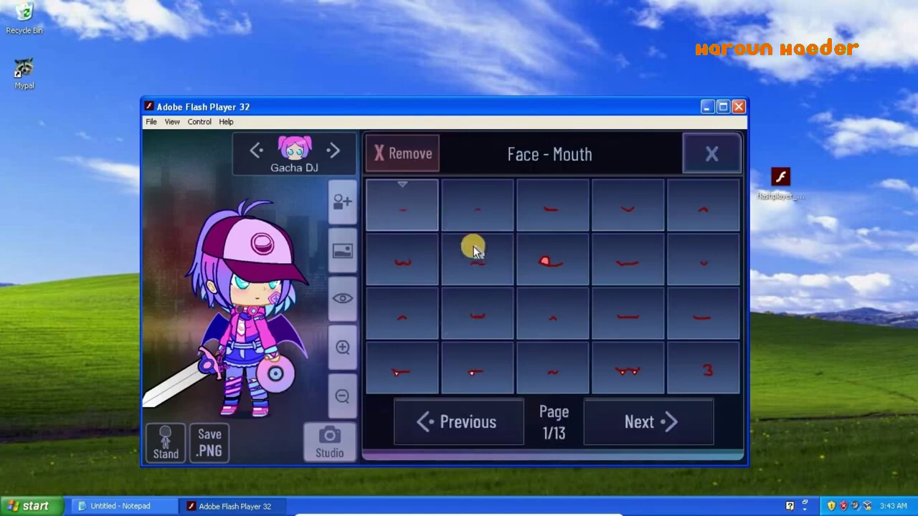
click(473, 249)
click(616, 252)
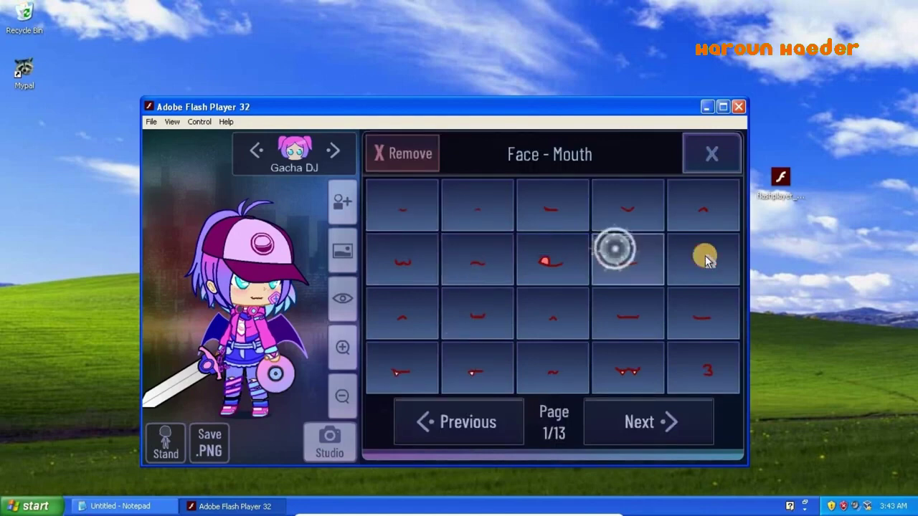
click(706, 255)
click(710, 155)
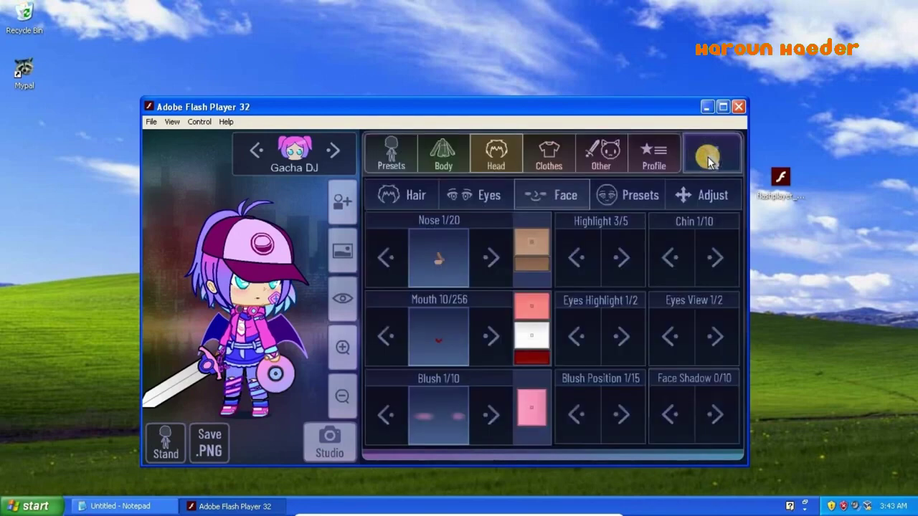
- Set the blush position to 2/15 and the blush amount to 3/10
click(621, 415)
click(574, 415)
click(573, 414)
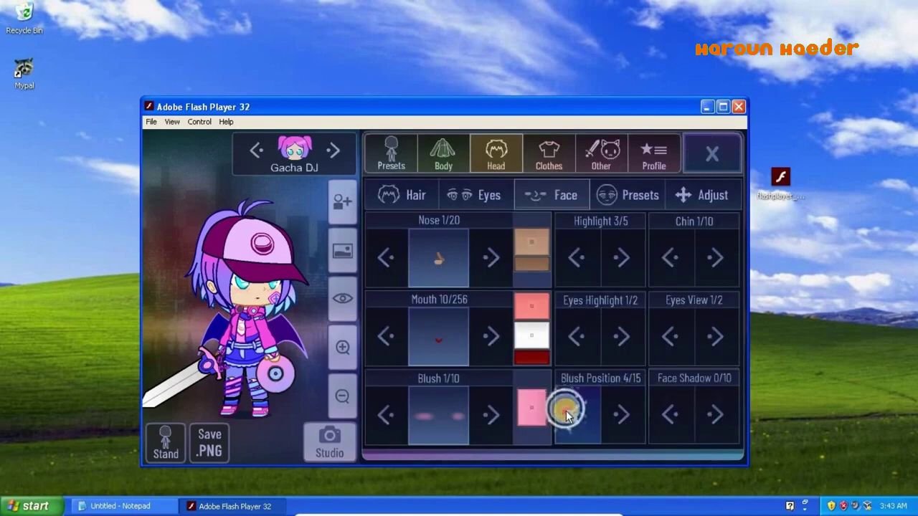
click(573, 414)
click(573, 414)
click(620, 414)
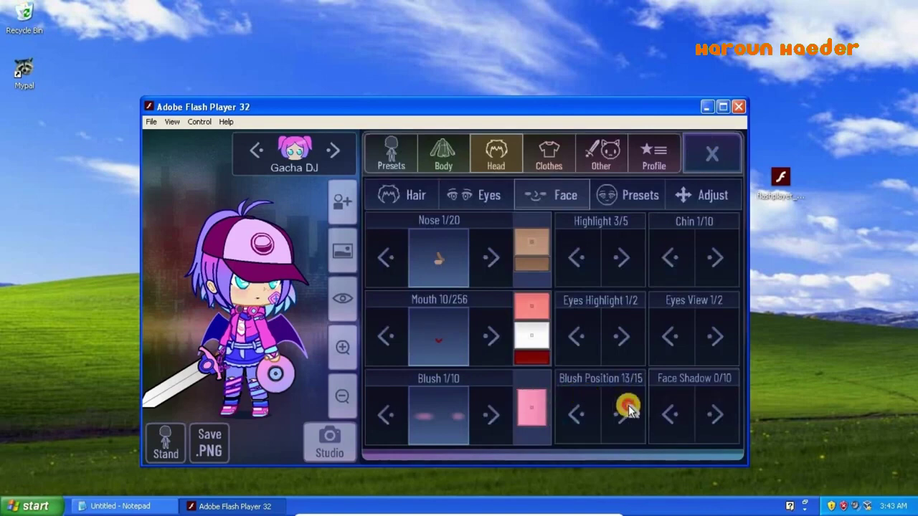
click(620, 414)
click(621, 414)
click(621, 414)
click(492, 414)
click(492, 414)
click(492, 414)
click(491, 415)
click(491, 415)
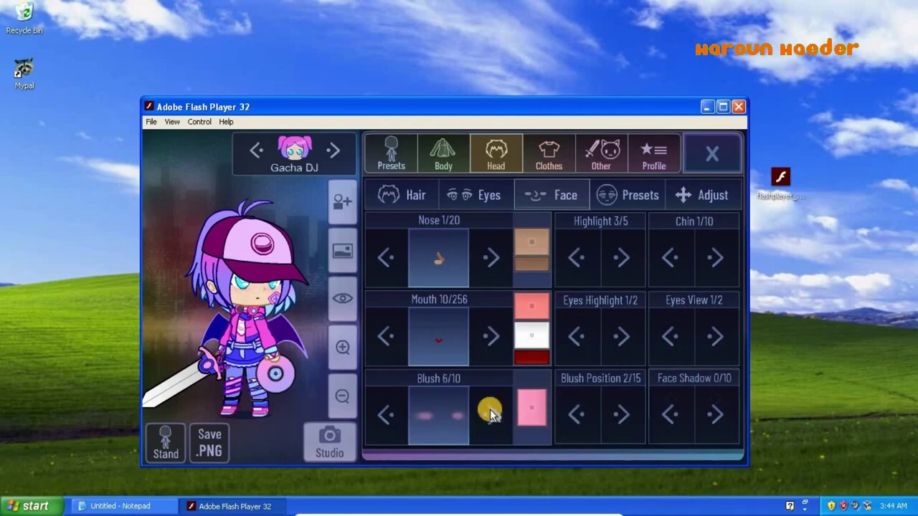
click(385, 414)
click(385, 414)
click(385, 414)
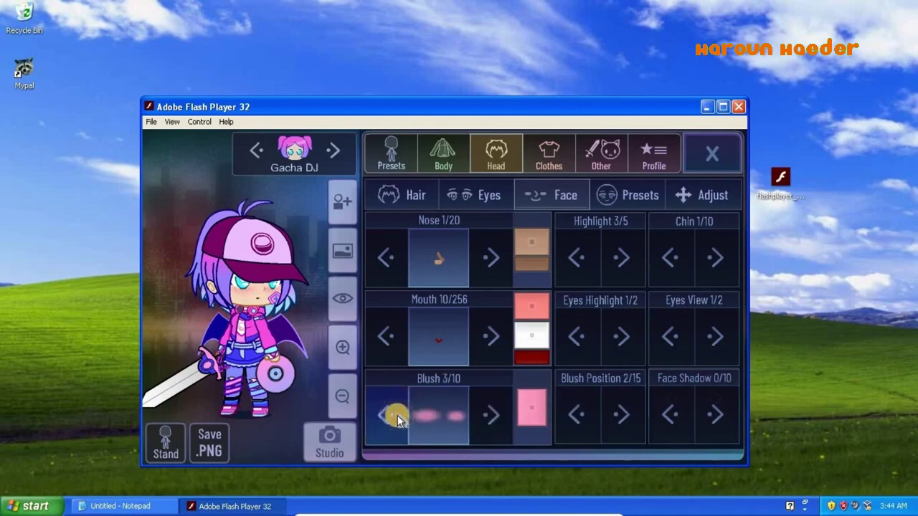
- Set face shadow to 5/10 and chin to 2/10
click(715, 409)
click(715, 409)
click(714, 409)
click(715, 408)
click(715, 408)
click(711, 336)
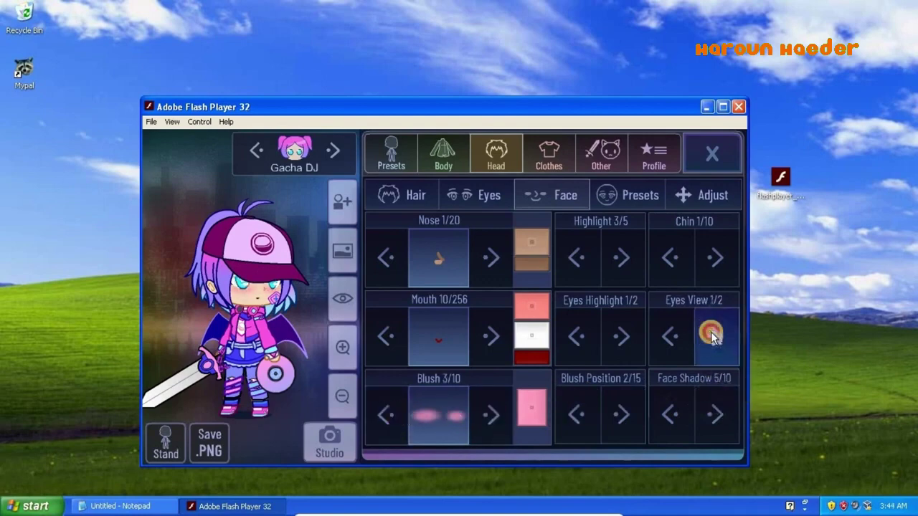
click(715, 256)
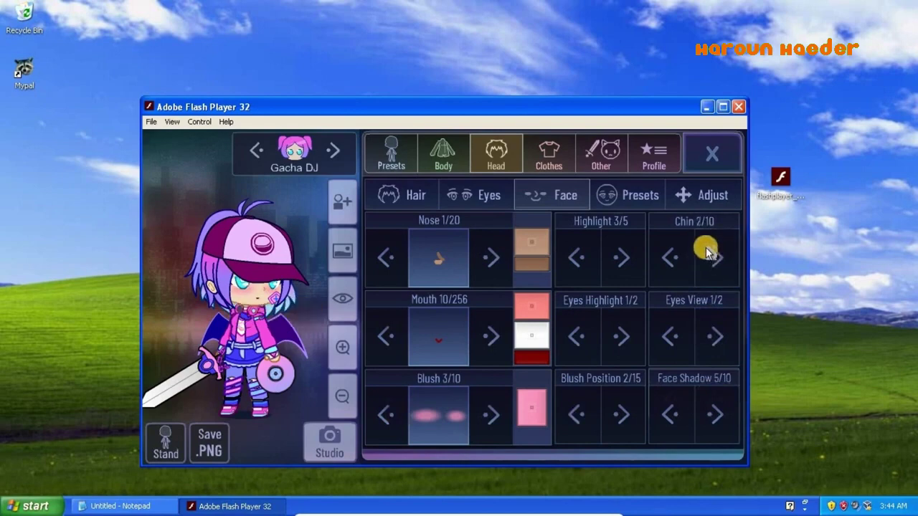
- Adjust the eyes' position to X +1
click(686, 198)
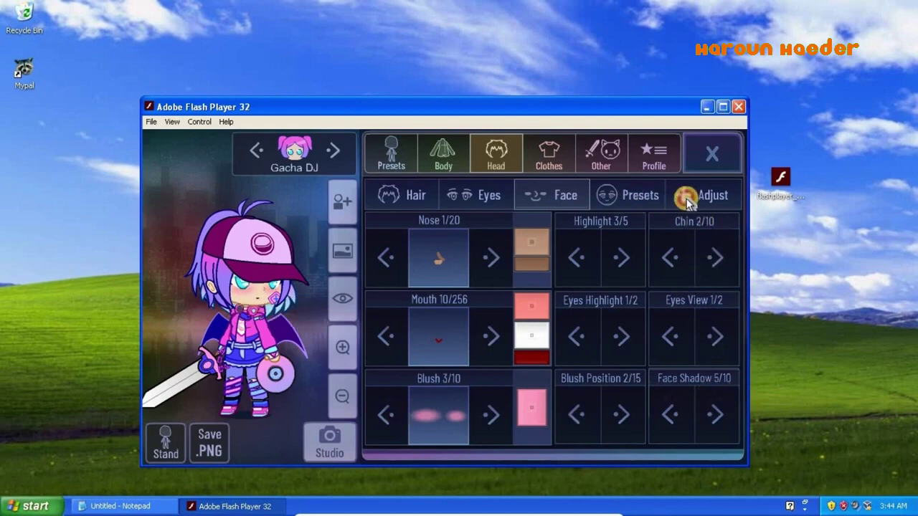
click(599, 278)
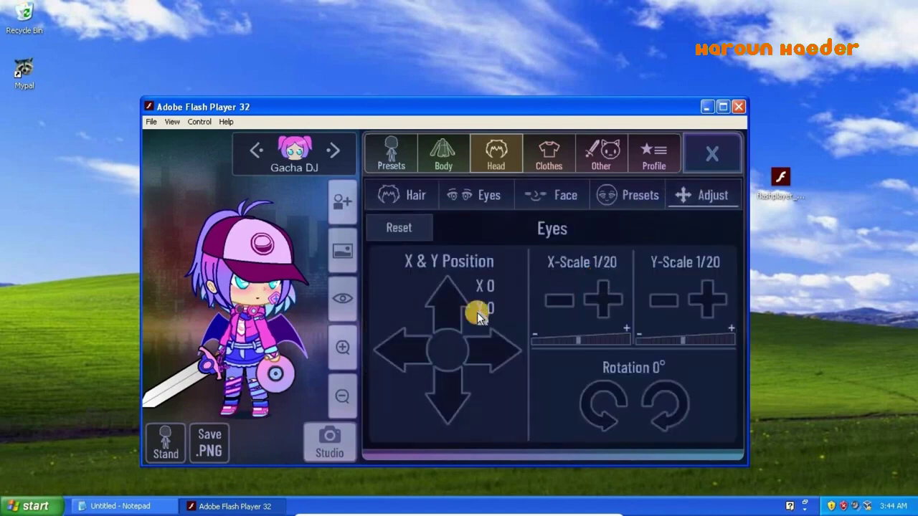
click(486, 348)
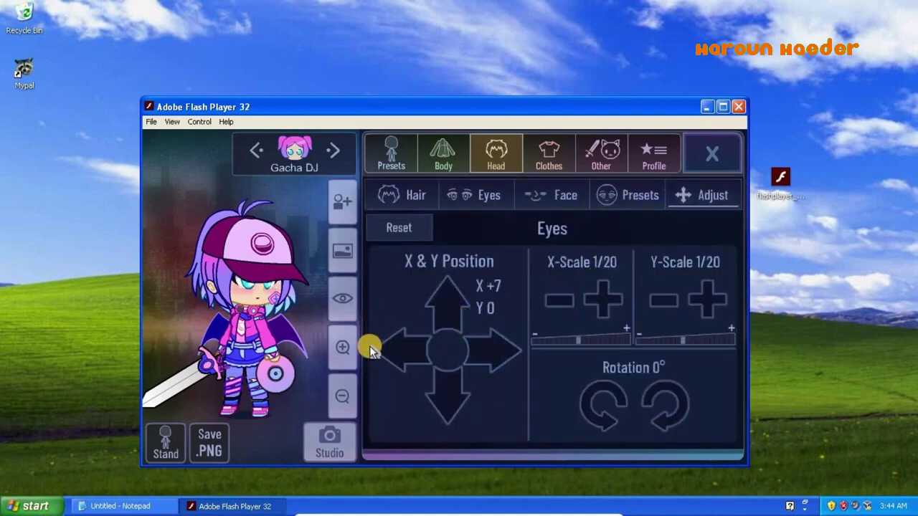
click(401, 350)
click(402, 350)
click(170, 511)
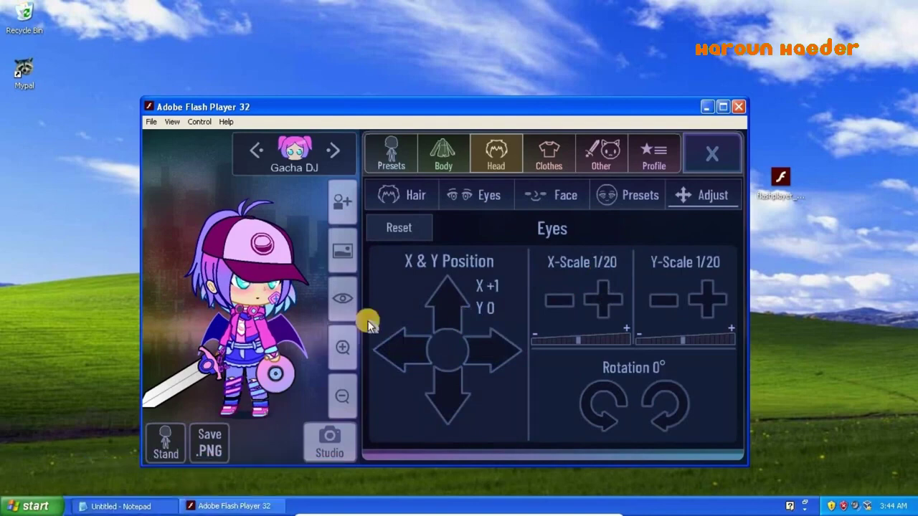
- Change the note to 'wow, this is more advanced than one of lunime's previous games, it's not bad!' and minimize Notepad
text(wow, this is more advanced than one of lunime's previous games, it's not bad!)
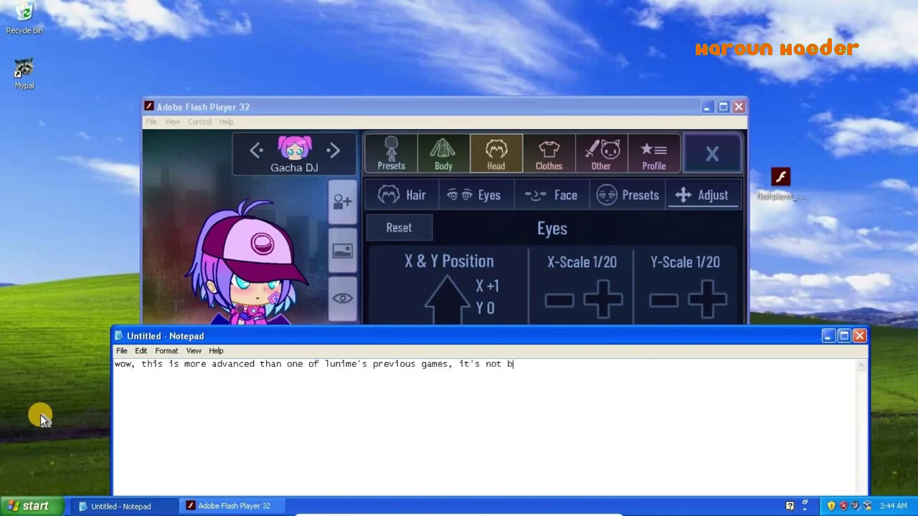
click(826, 336)
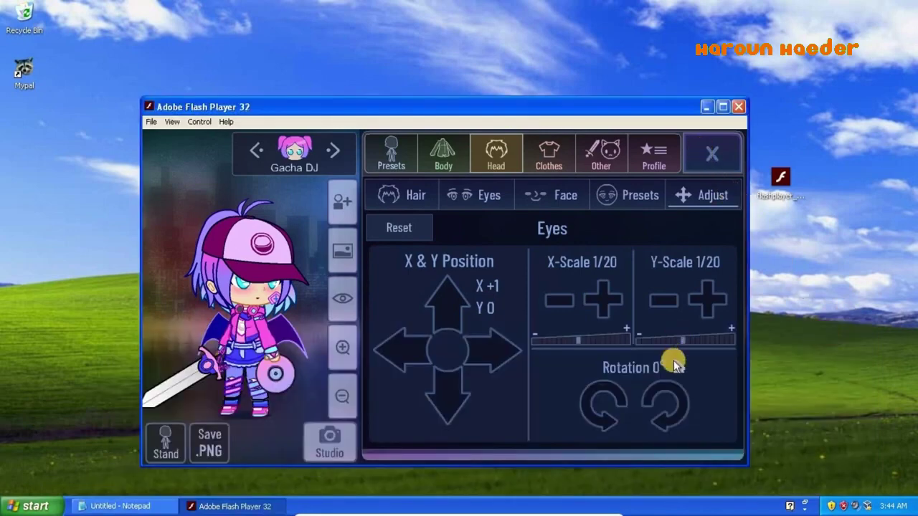
- Rotate Gacha DJ's eyes to 36° and leave the character editor
click(664, 400)
click(665, 403)
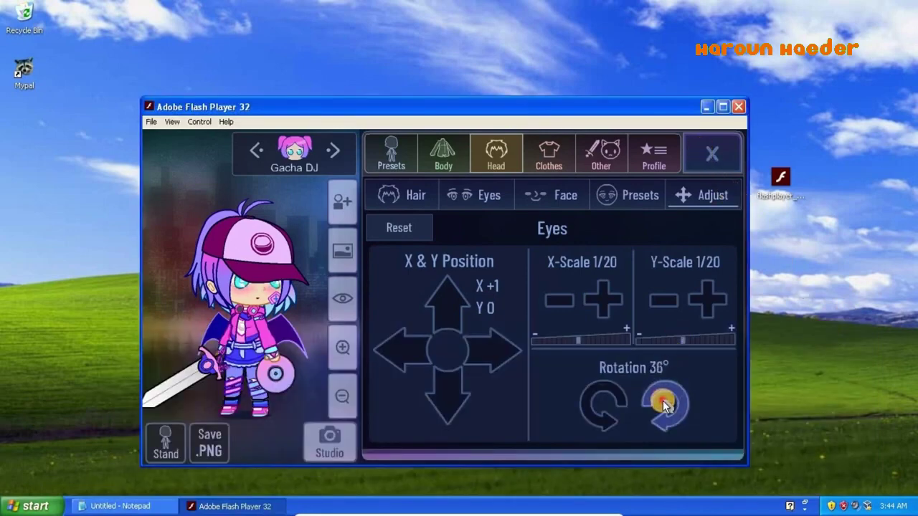
click(715, 147)
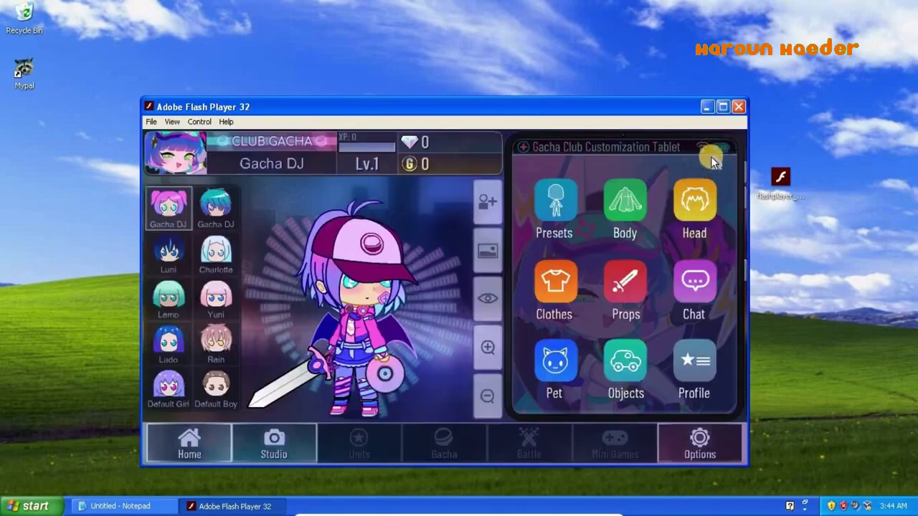
- Preview Yuni, settle on Luni, and open the Studio scene
click(166, 251)
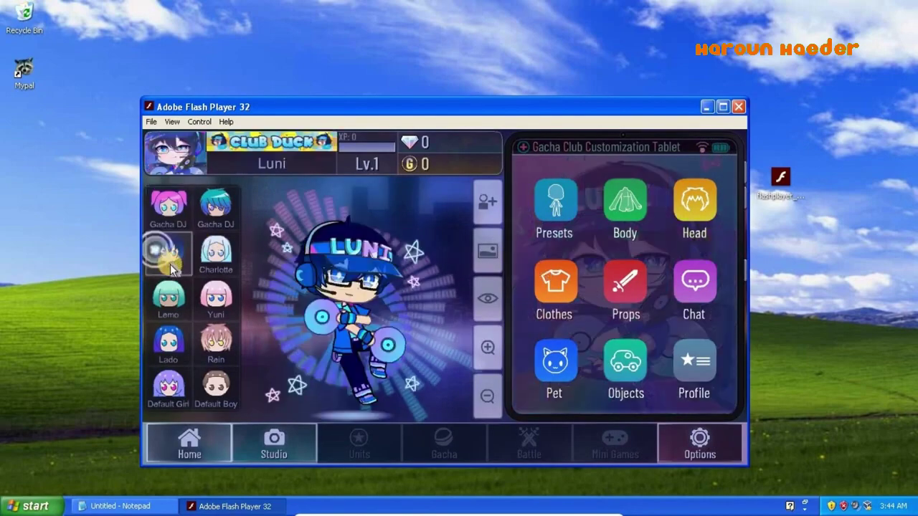
click(205, 292)
click(170, 254)
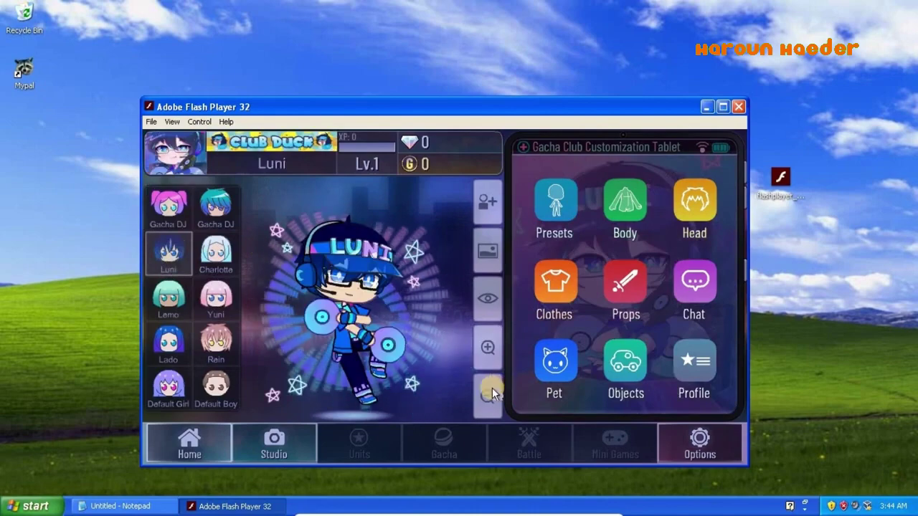
click(292, 439)
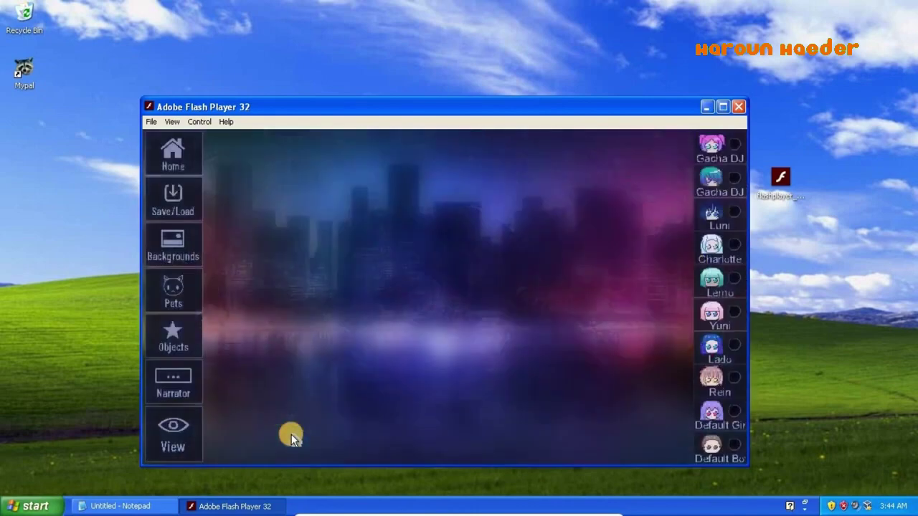
- Add all characters to the studio: both Gacha DJs, Luni, Charlotte, Lemo, Yuni, Lado and the rest
click(739, 151)
click(734, 178)
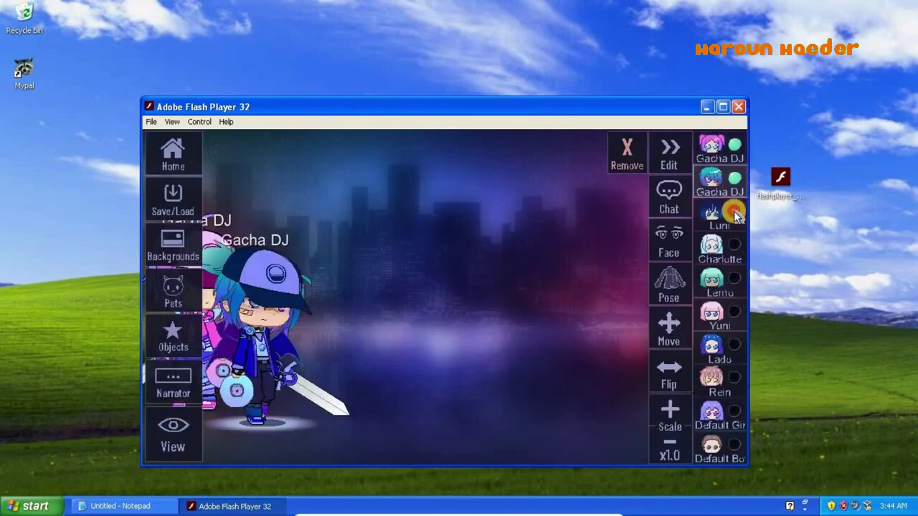
click(734, 211)
click(734, 245)
click(731, 285)
click(731, 314)
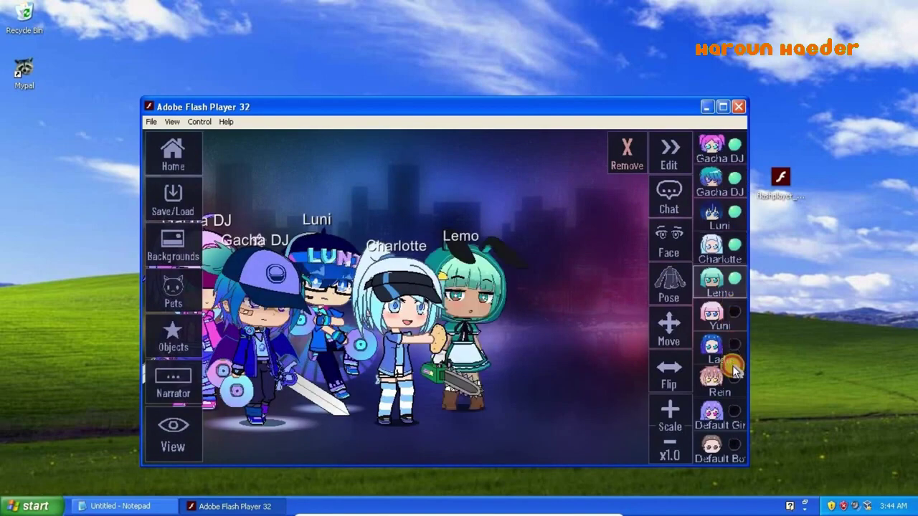
click(731, 347)
click(732, 443)
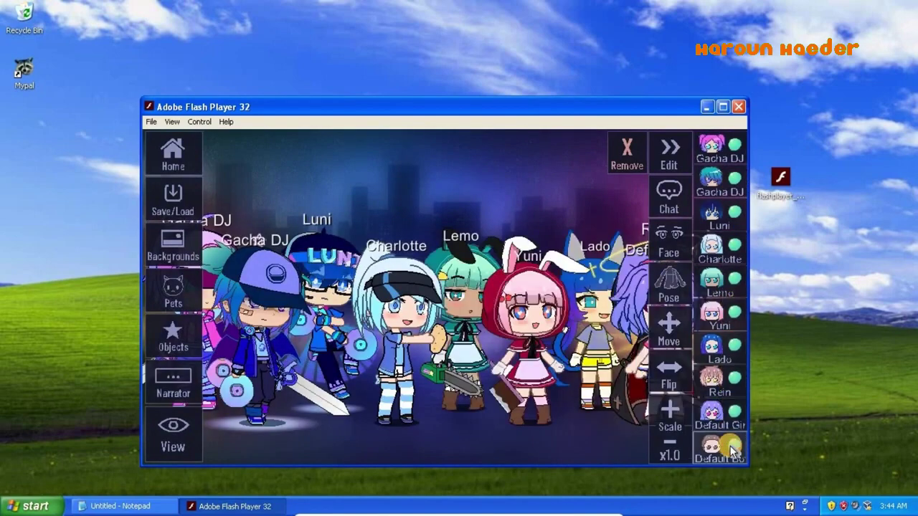
- Place a lightbulb object near the top of the stage, scaled to x1.4
click(171, 336)
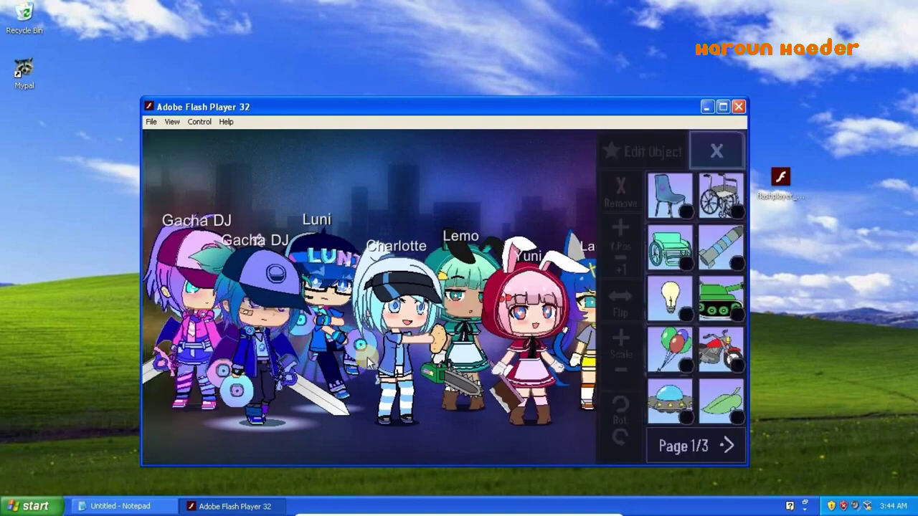
click(668, 307)
drag(532, 230, 471, 213)
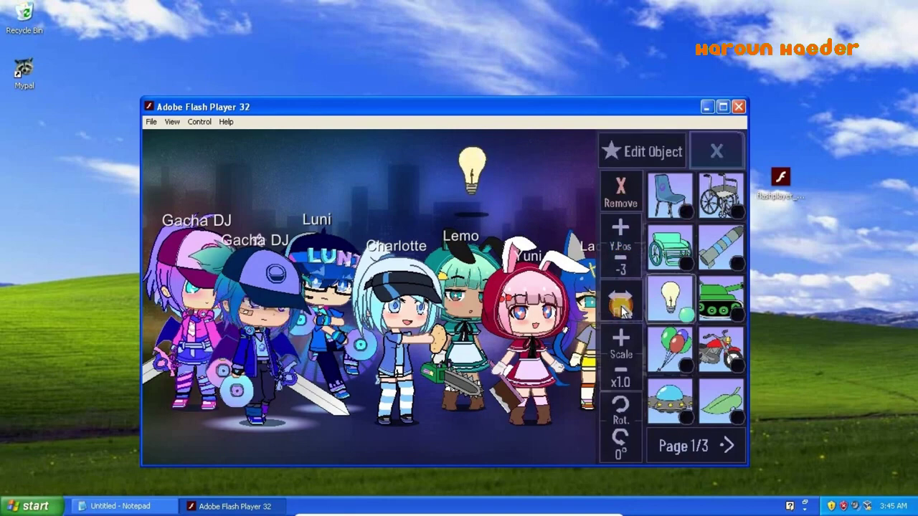
click(619, 343)
click(620, 342)
click(620, 343)
click(619, 342)
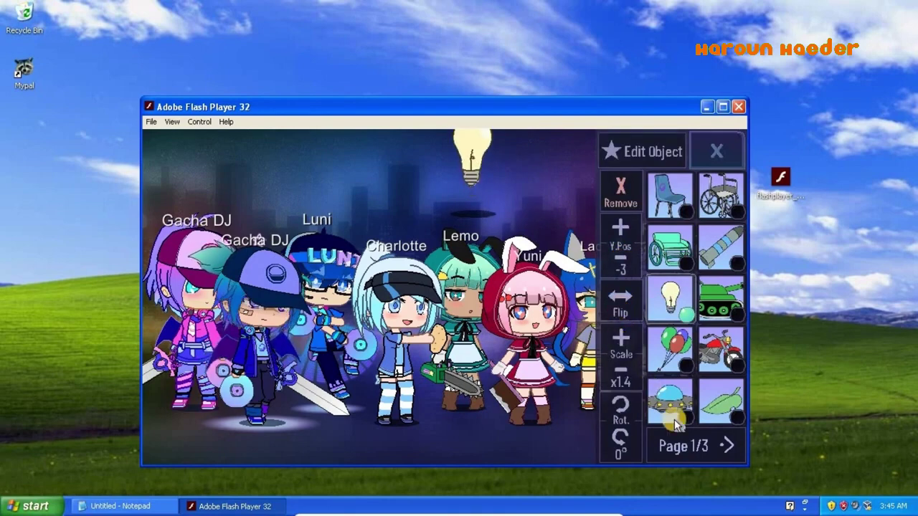
- Add a paper airplane above Luni and hide the interface to preview the scene
click(726, 449)
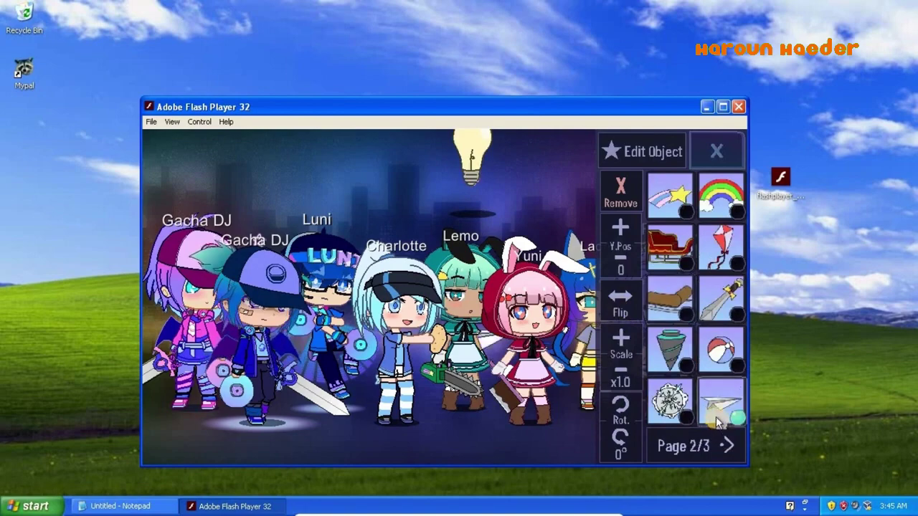
click(717, 151)
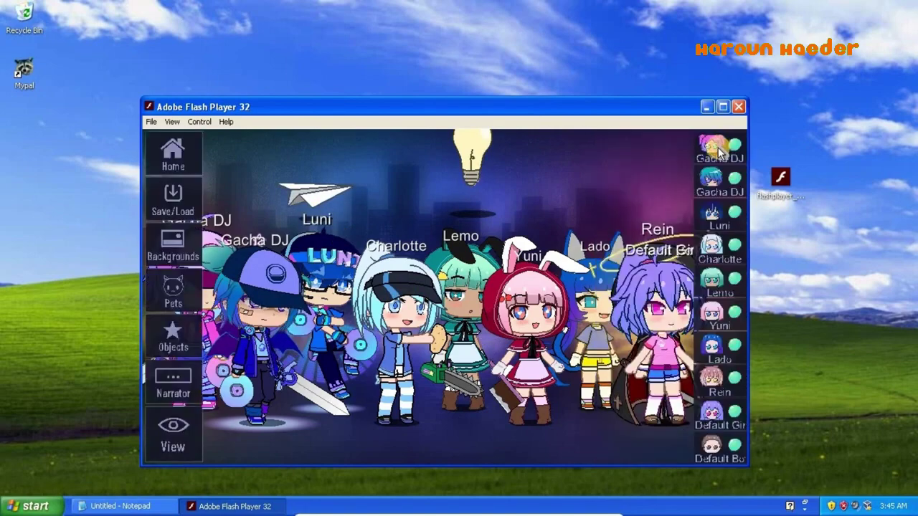
click(175, 430)
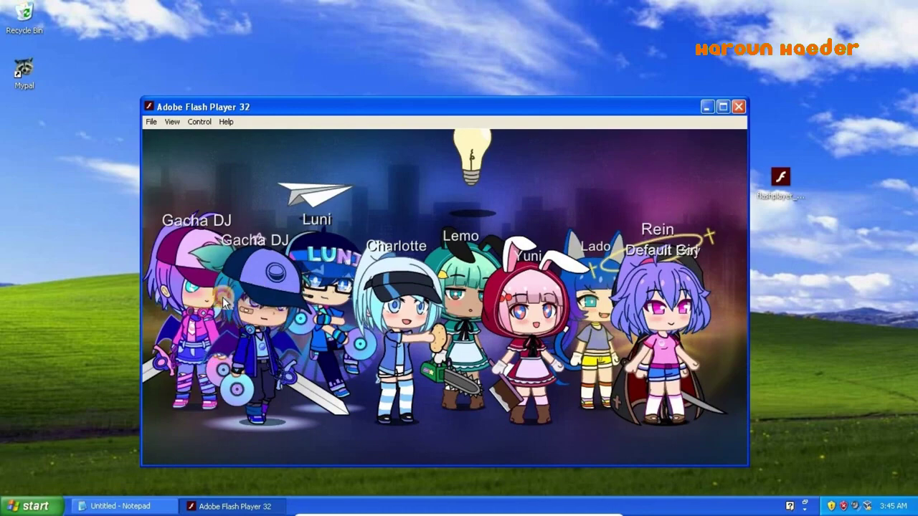
- Add the tiger pet and position it just above Lado at the top right
click(223, 297)
click(173, 290)
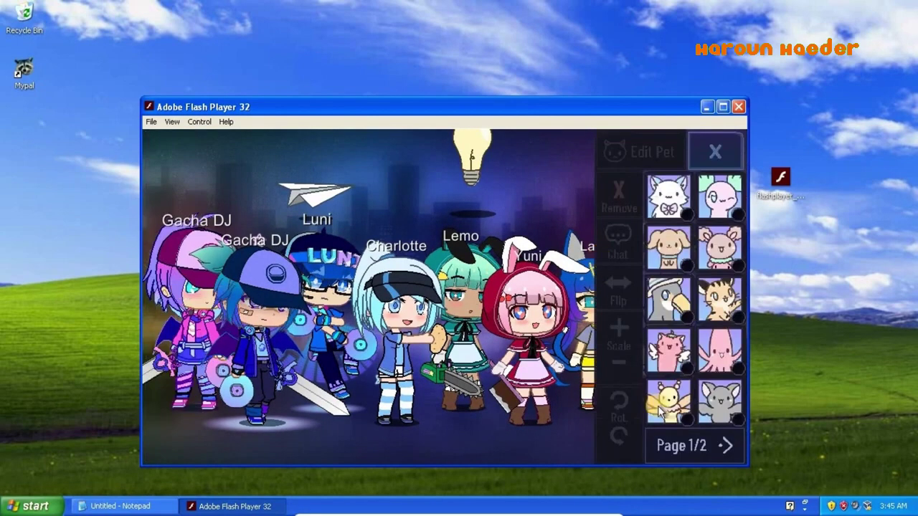
click(723, 445)
click(722, 445)
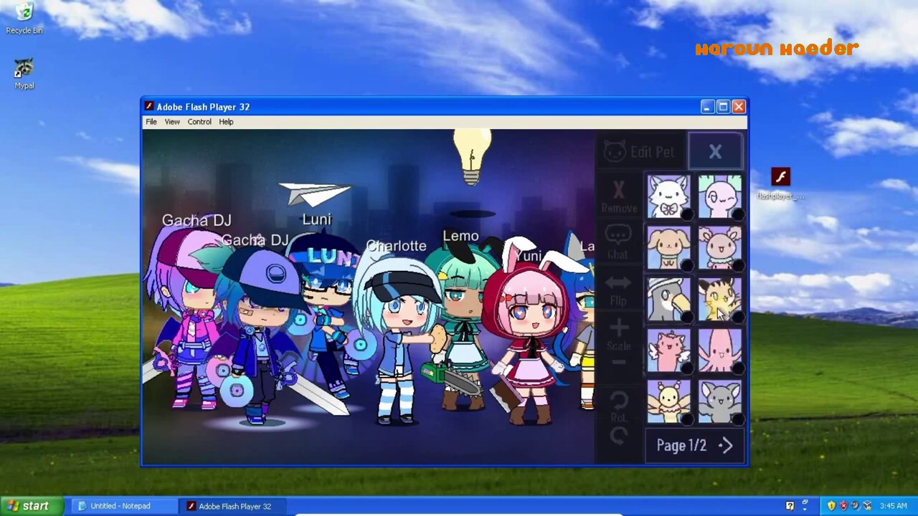
click(719, 303)
drag(363, 492, 740, 175)
click(576, 245)
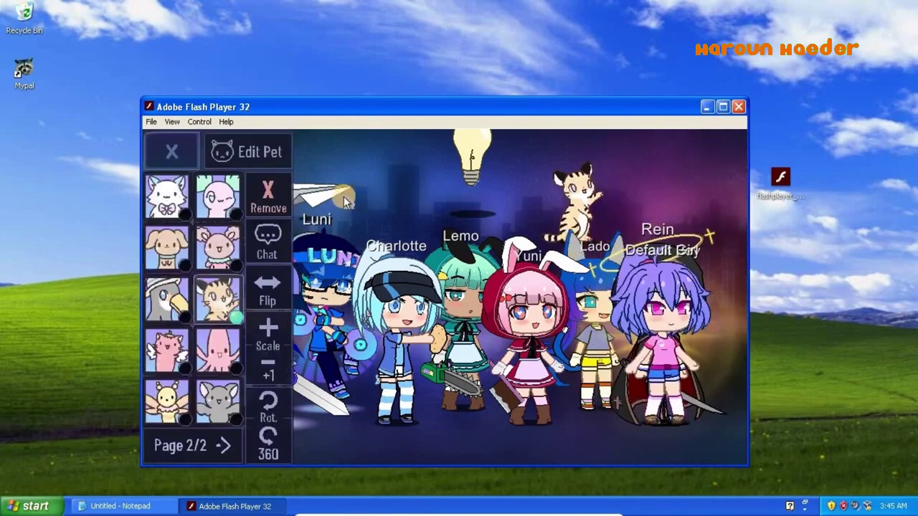
click(162, 156)
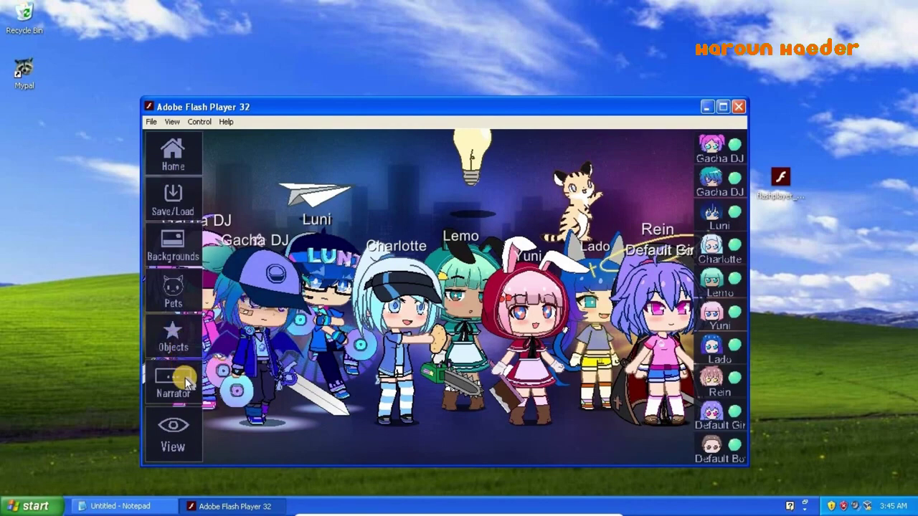
- Set the backdrop to the page-4 room with large windows overlooking the city
click(188, 247)
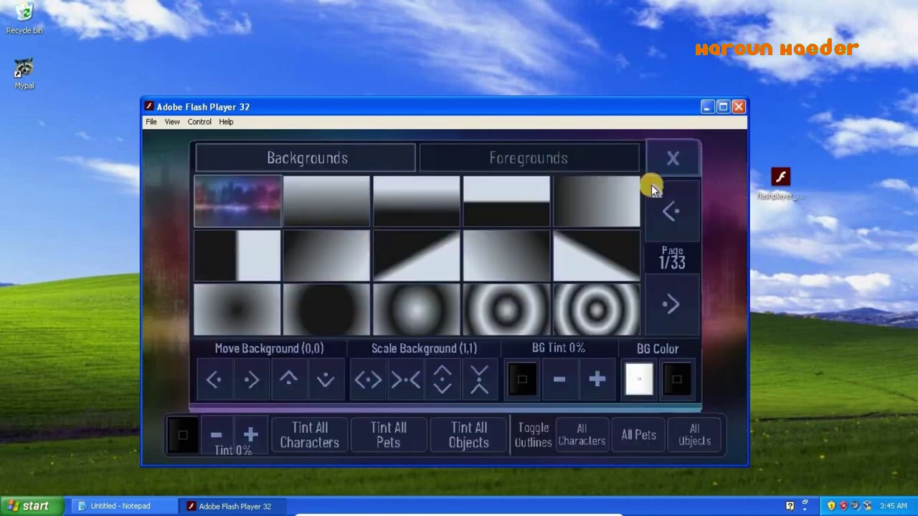
click(678, 302)
click(678, 302)
click(678, 302)
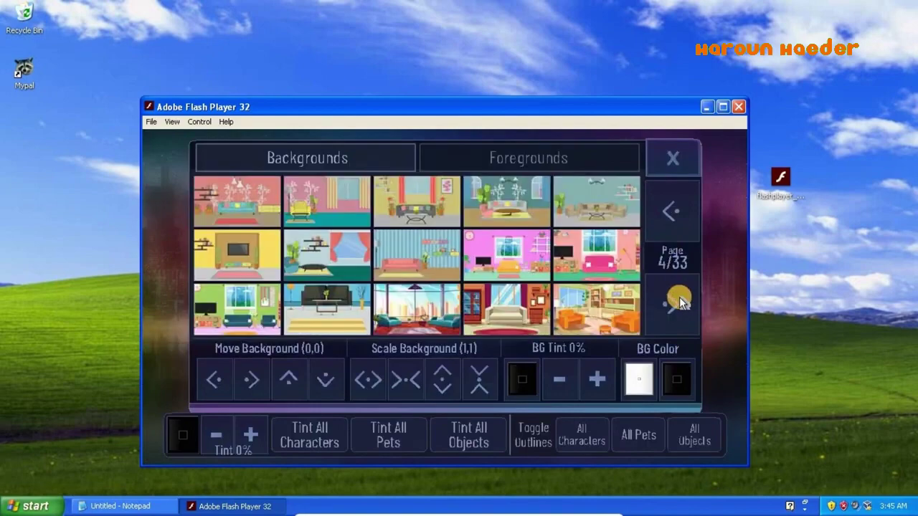
click(598, 272)
click(415, 314)
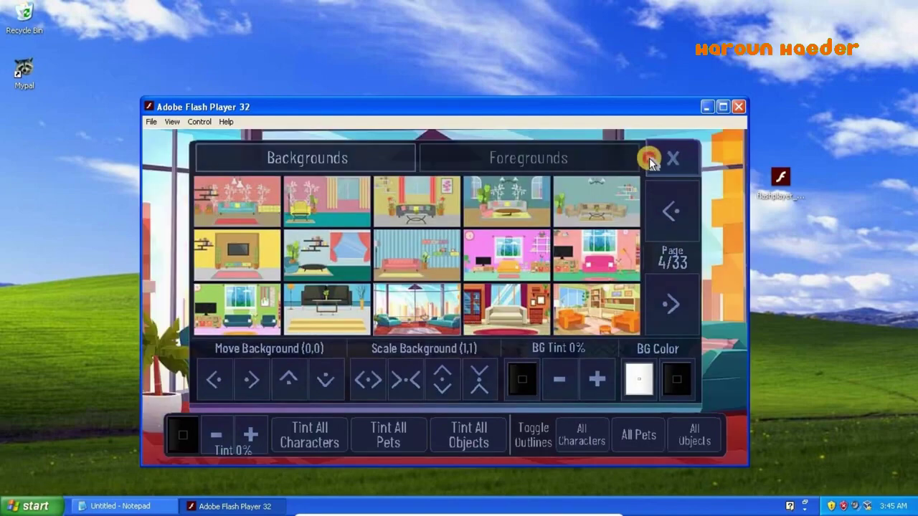
click(649, 159)
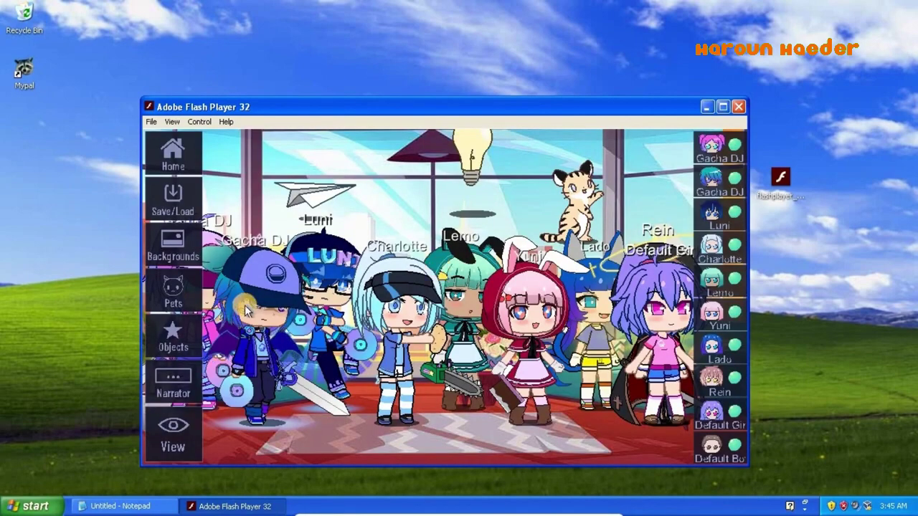
- Make a first edit of the narrator text and close the narrator settings
click(165, 387)
click(260, 434)
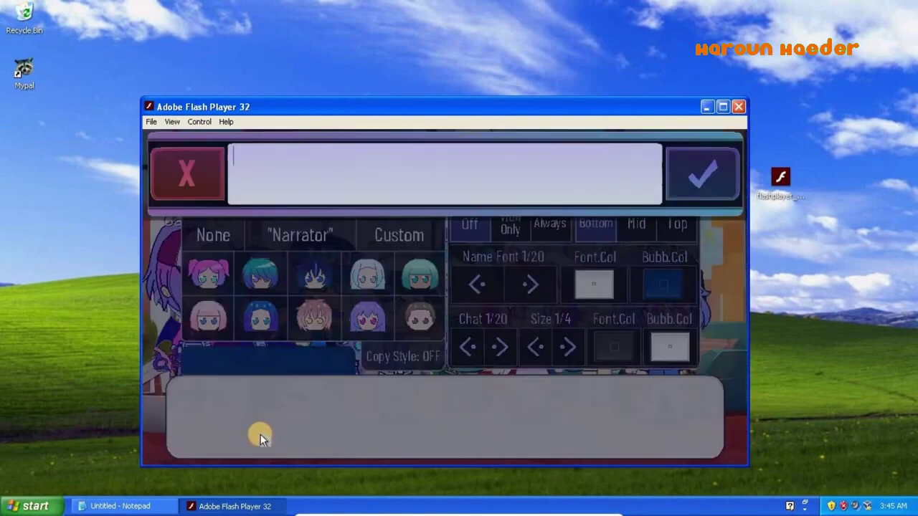
click(715, 161)
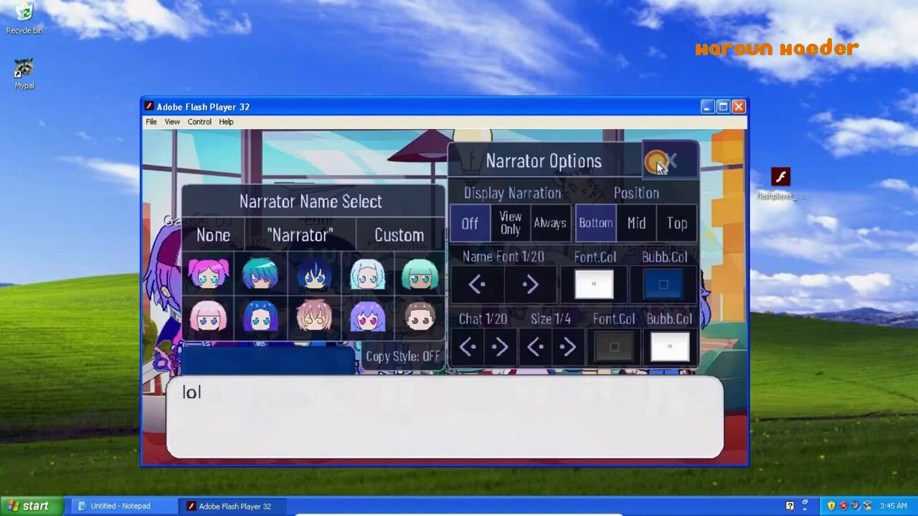
click(658, 164)
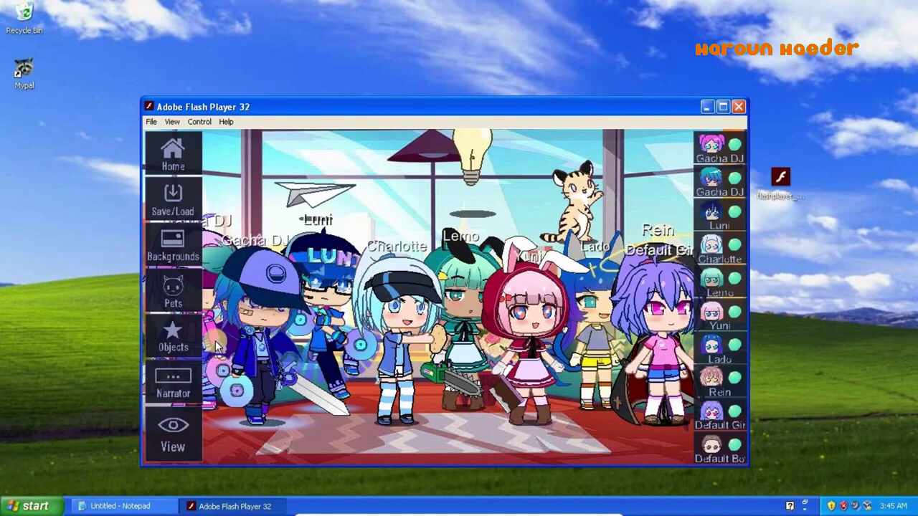
- Name the narrator Charlotte and set the narrator text to 'jbigjbignb'
click(188, 378)
click(304, 395)
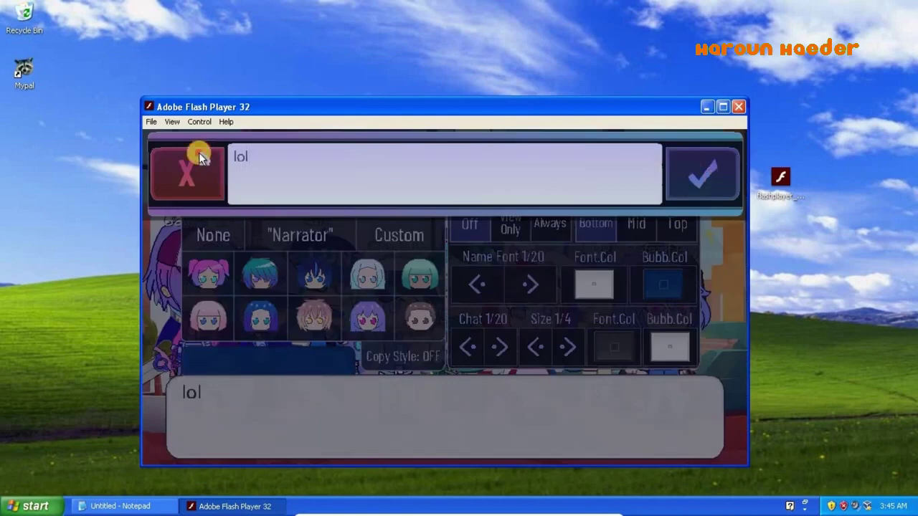
click(367, 273)
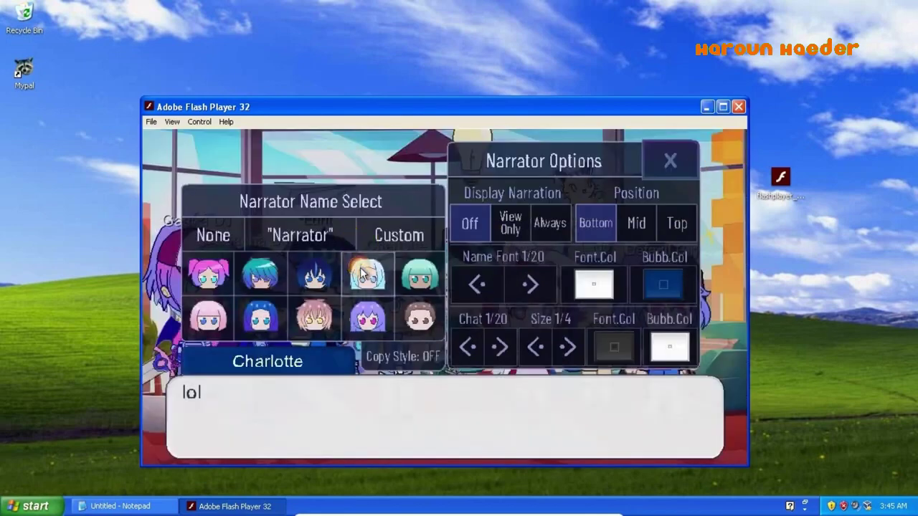
click(369, 403)
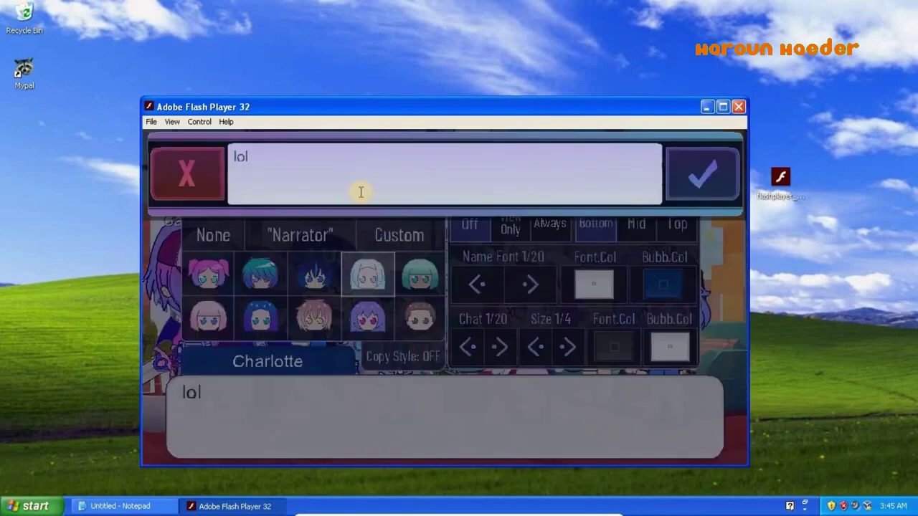
text(jbigjbignb)
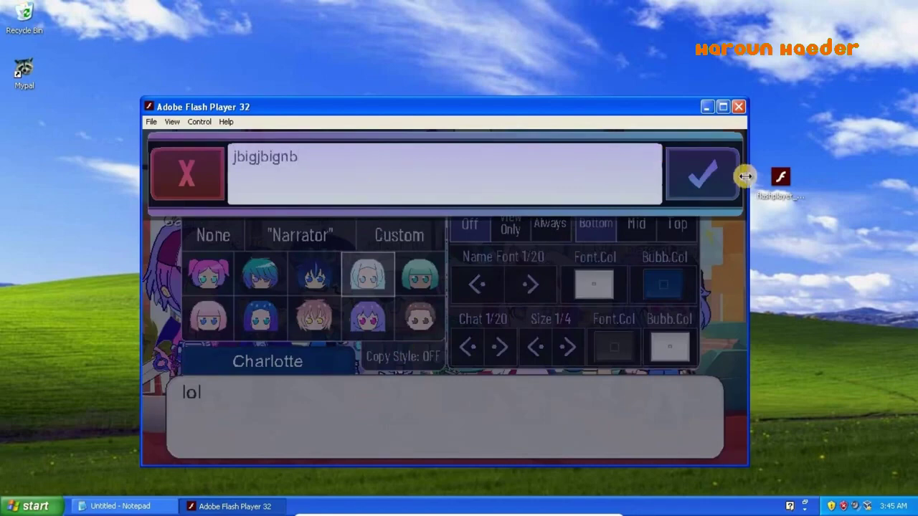
click(708, 182)
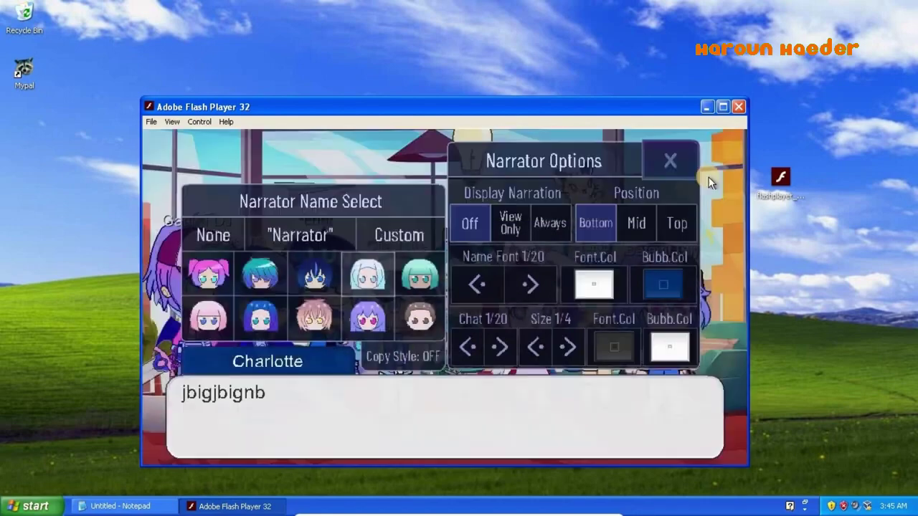
- Set narration to display Always at Mid position with a larger name font, then type 'uh.' in Notepad
click(509, 222)
click(549, 225)
click(635, 235)
click(531, 286)
click(530, 285)
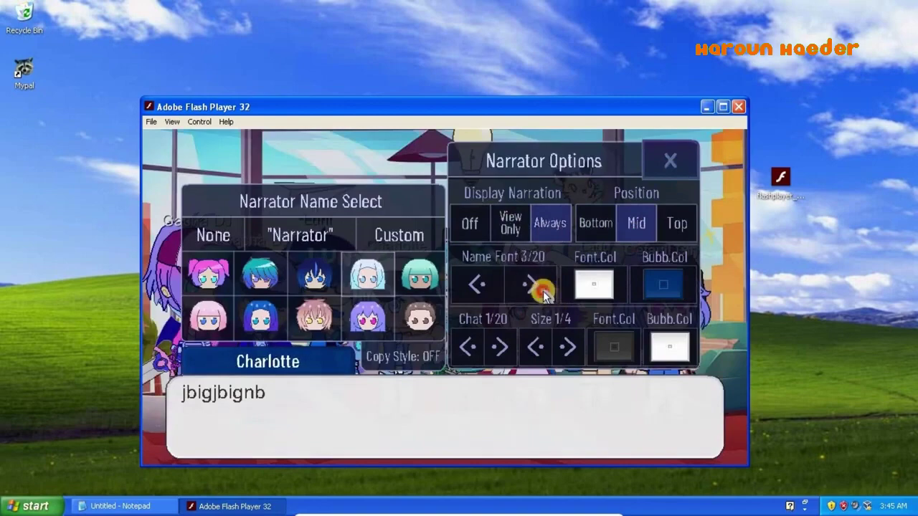
click(531, 286)
click(530, 286)
click(687, 163)
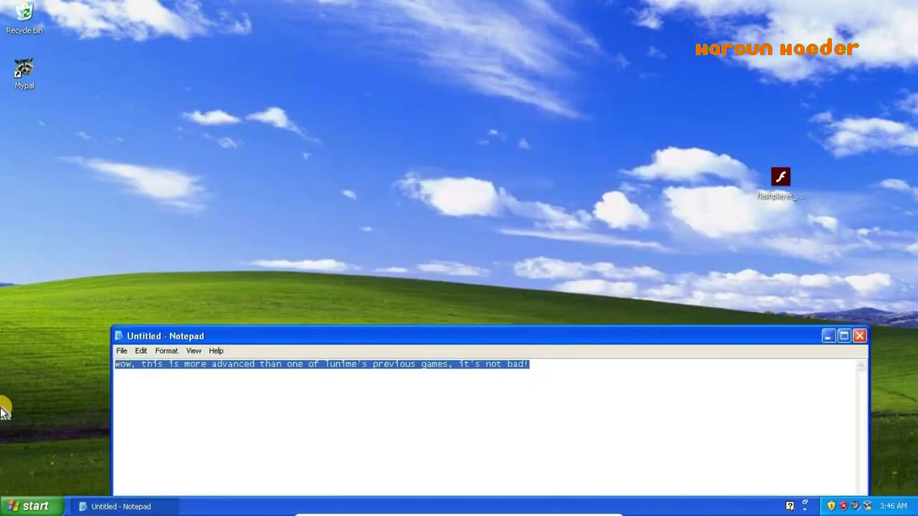
text(uh.)
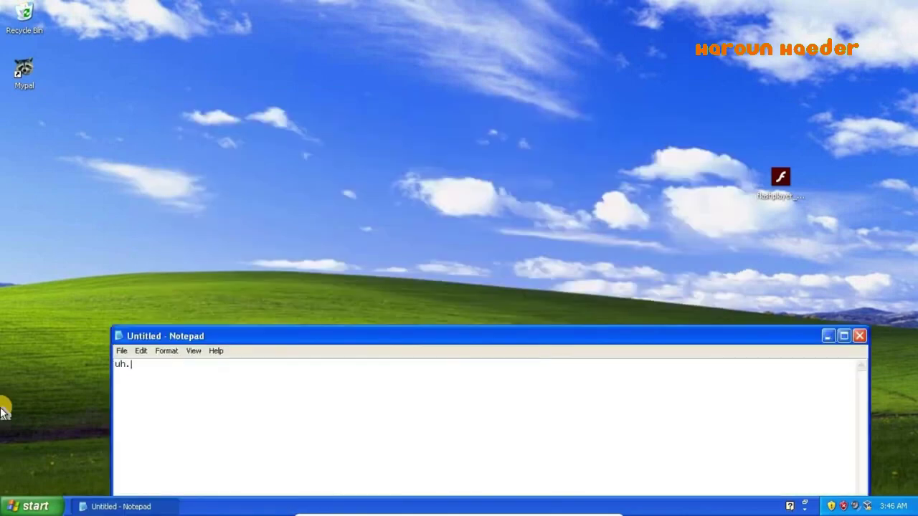